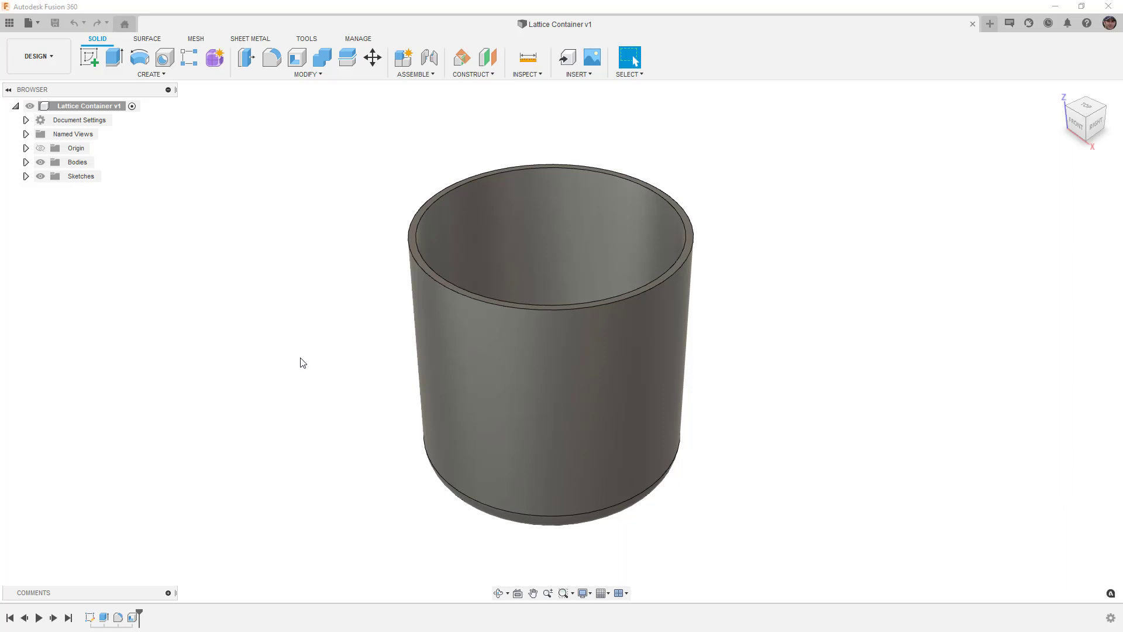
Step: Select the Shell feature in the timeline and orbit around the open-topped, thin-walled cup
{"action": "left_click", "coordinate": [133, 618]}
{"action": "middle_click_drag", "start_coordinate": [358, 395], "coordinate": [411, 339], "text": "shift"}
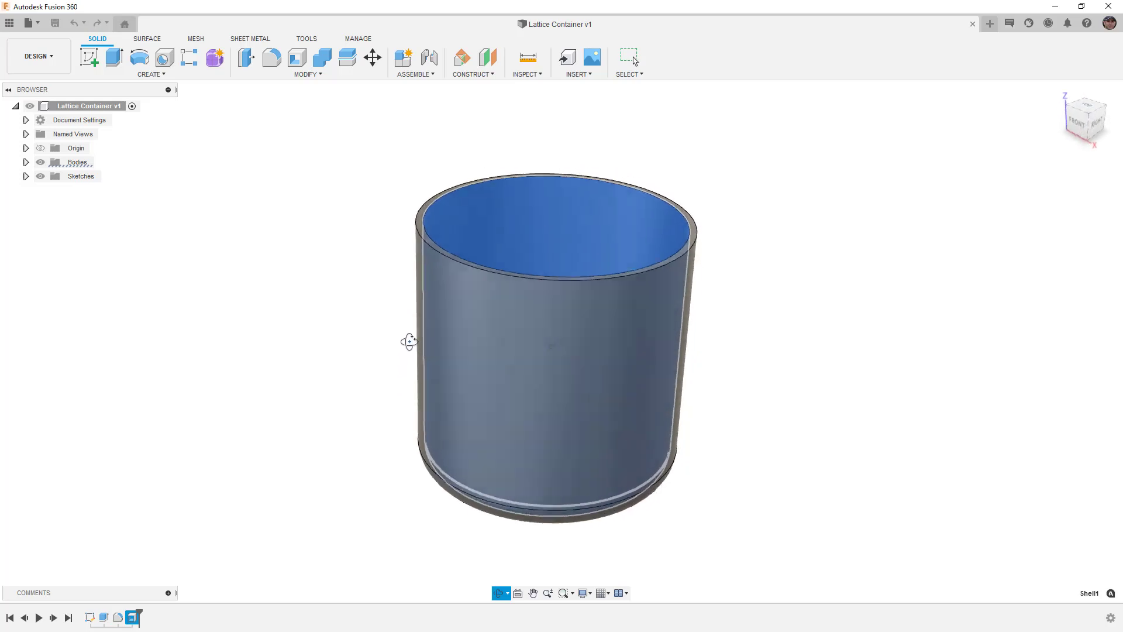
{"action": "key", "text": "Escape"}
{"action": "key", "text": "Escape"}
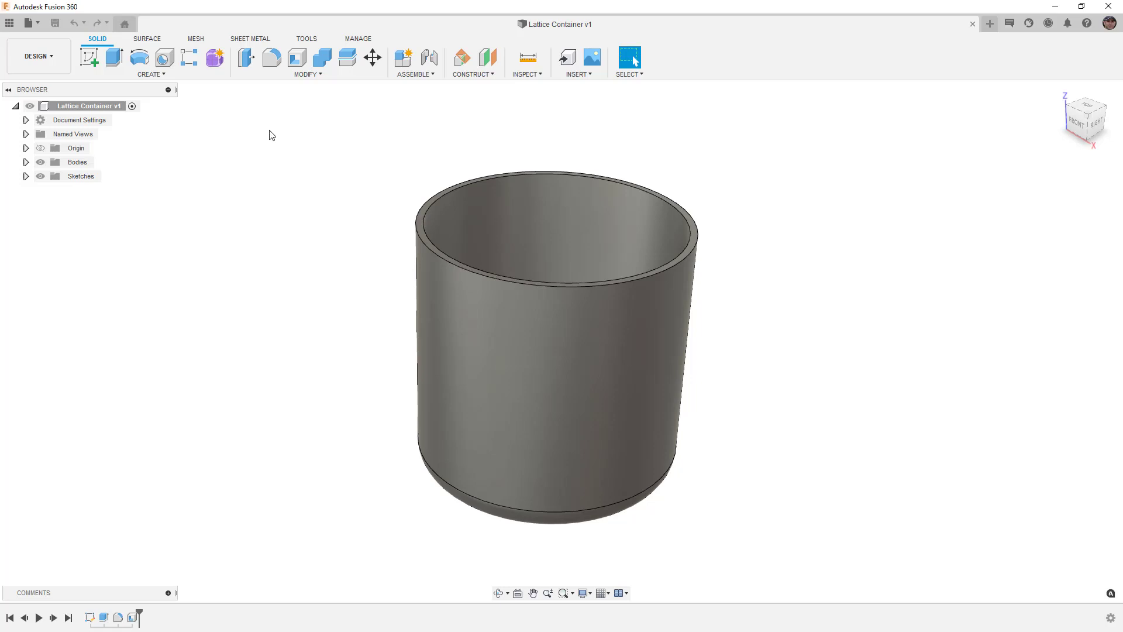
{"action": "left_click", "coordinate": [147, 38]}
Step: Offset the container's outer cylindrical wall -5 mm inward as a new surface body
{"action": "left_click", "coordinate": [150, 75]}
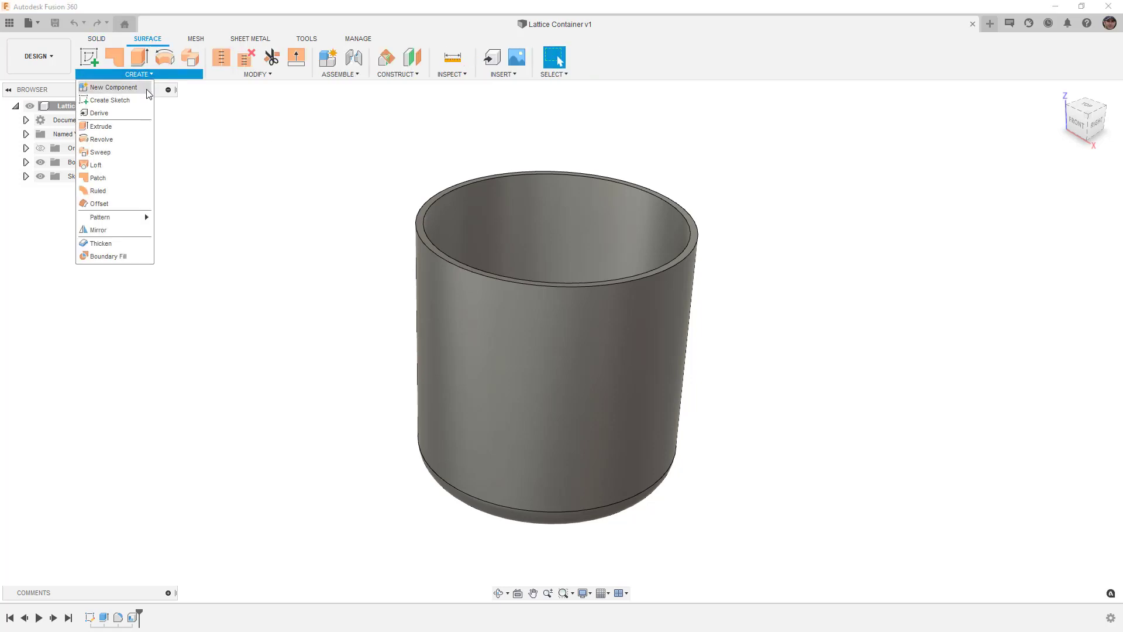
{"action": "left_click", "coordinate": [117, 203]}
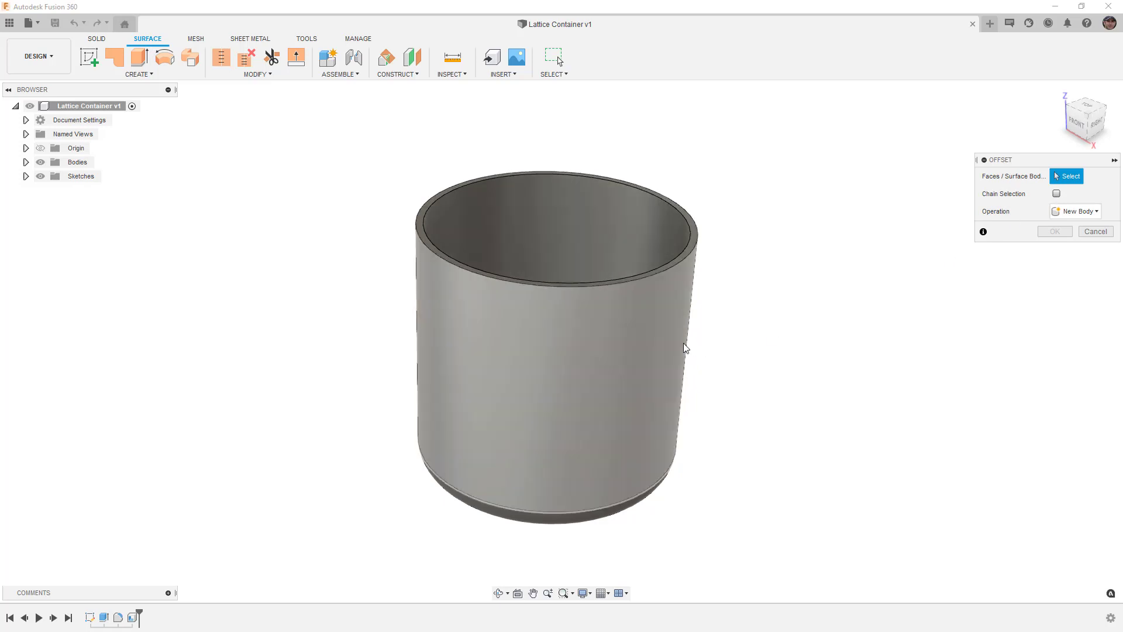
{"action": "left_click", "coordinate": [655, 348]}
{"action": "left_click_drag", "start_coordinate": [652, 346], "coordinate": [634, 332]}
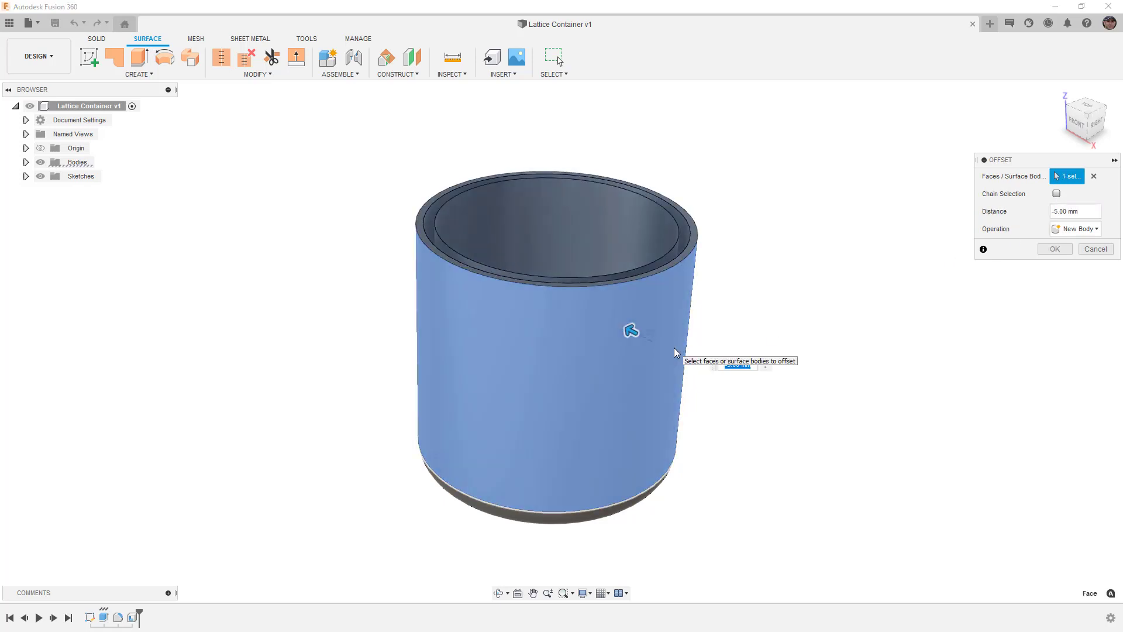
{"action": "key", "text": "Return"}
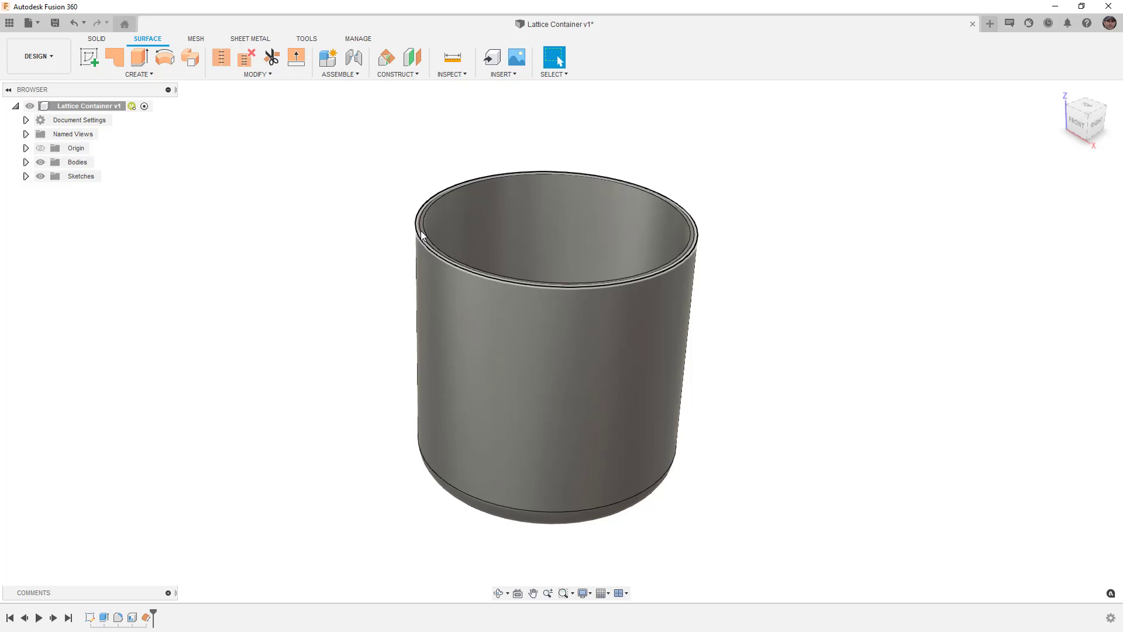
Step: View the model from the RIGHT side and hide the solid Body1
{"action": "left_click", "coordinate": [1095, 123]}
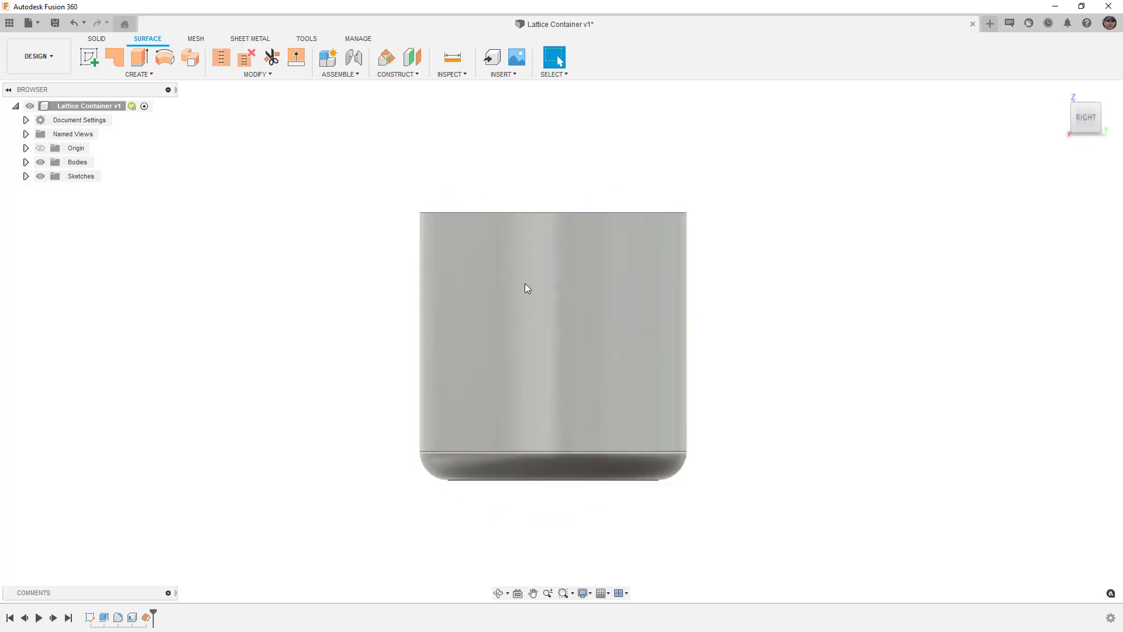
{"action": "left_click", "coordinate": [26, 163]}
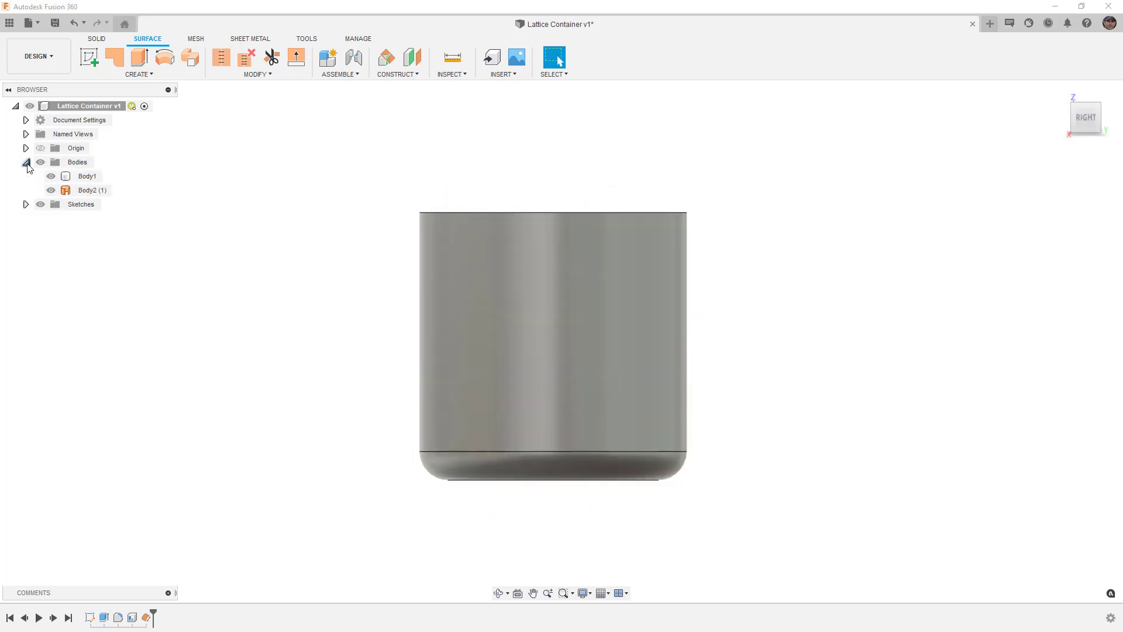
{"action": "left_click", "coordinate": [50, 176]}
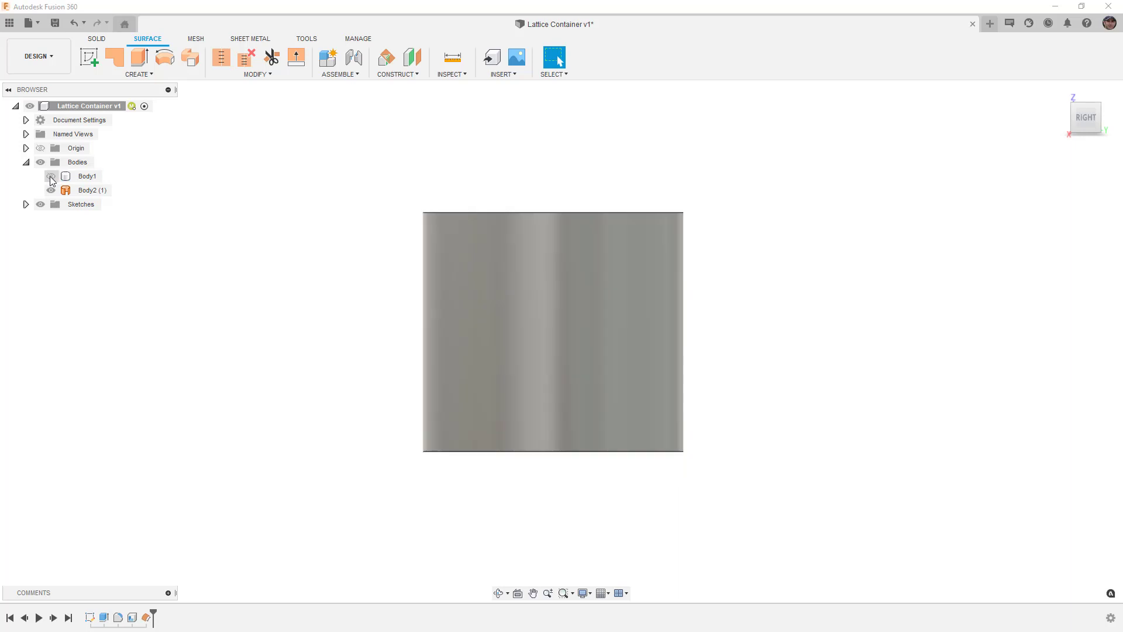
Step: Try extending the offset surface's top and bottom edges, then cancel the extension
{"action": "left_click", "coordinate": [297, 56]}
{"action": "left_click", "coordinate": [550, 214]}
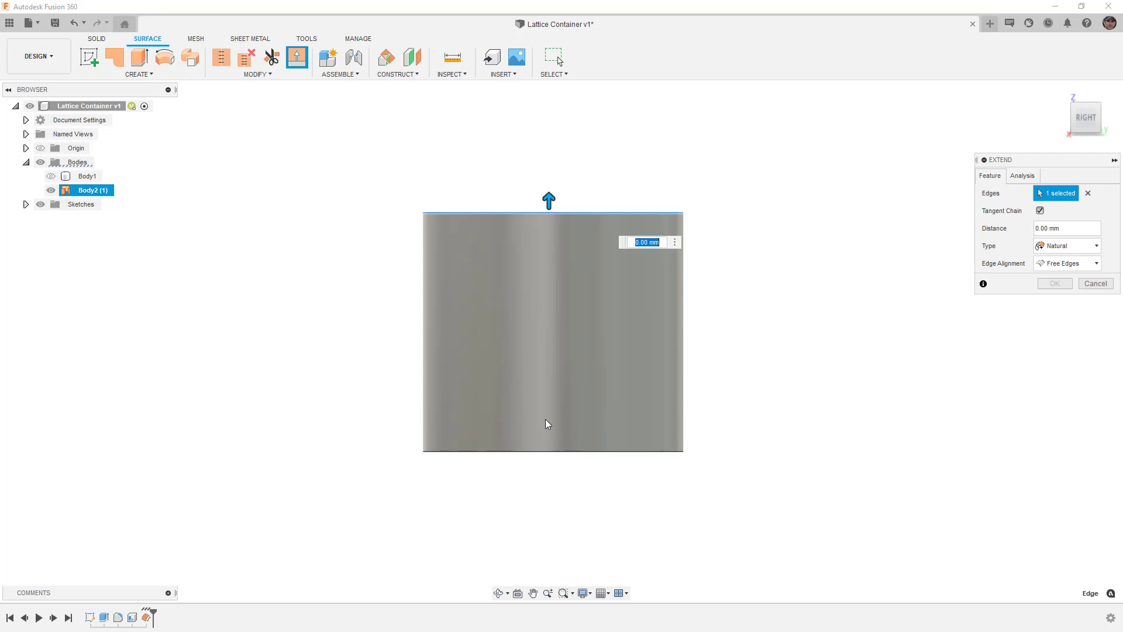
{"action": "left_click", "coordinate": [546, 452]}
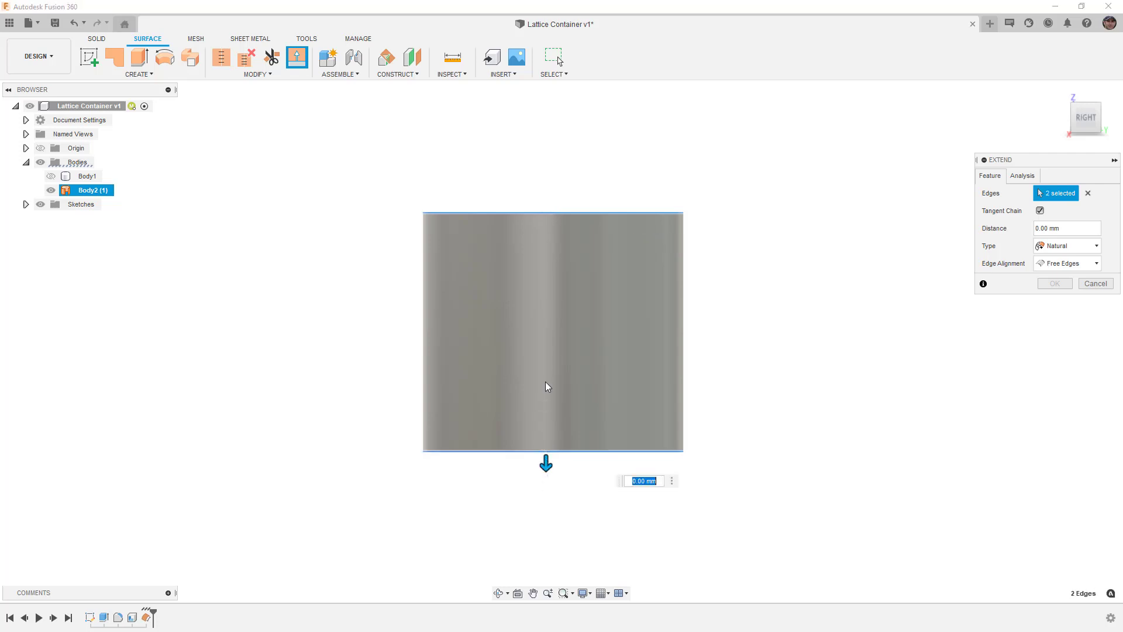
{"action": "left_click", "coordinate": [1095, 283]}
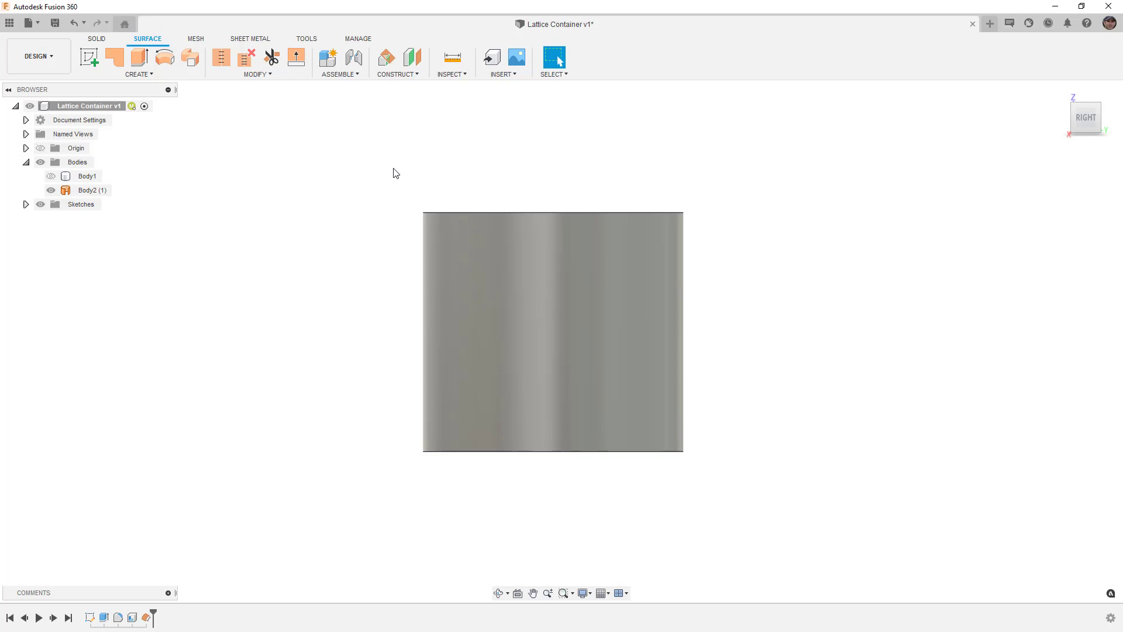
Step: Start a new sketch on the side-facing origin plane
{"action": "left_click", "coordinate": [89, 57]}
{"action": "left_click", "coordinate": [609, 448]}
{"action": "left_click", "coordinate": [609, 448]}
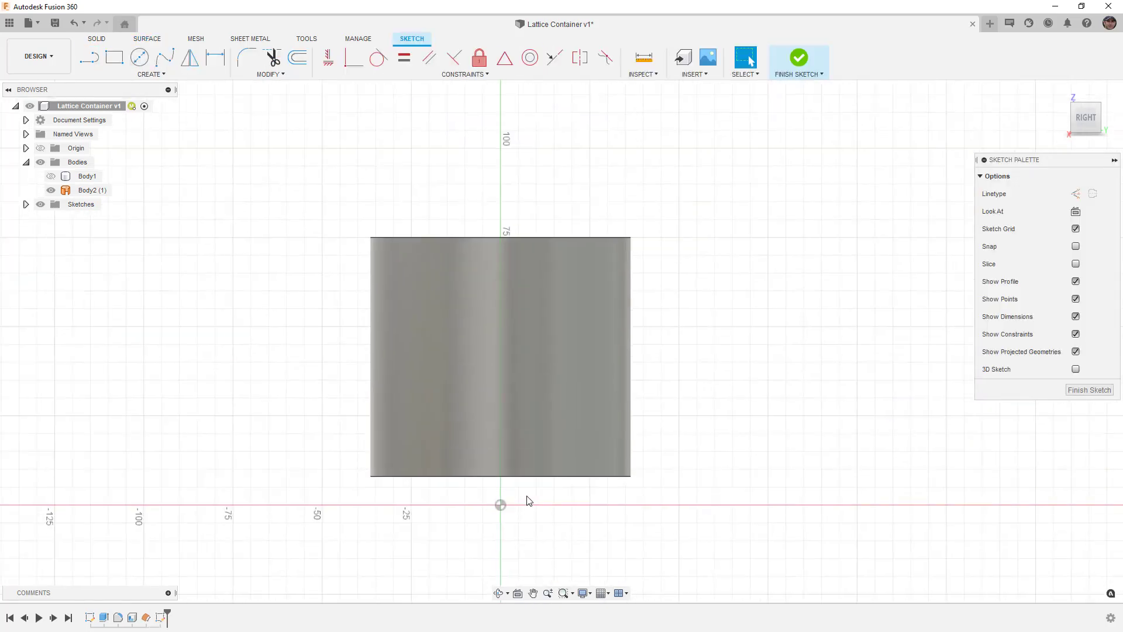
Step: Project the offset surface's bottom and top edges into the sketch
{"action": "left_click", "coordinate": [517, 477]}
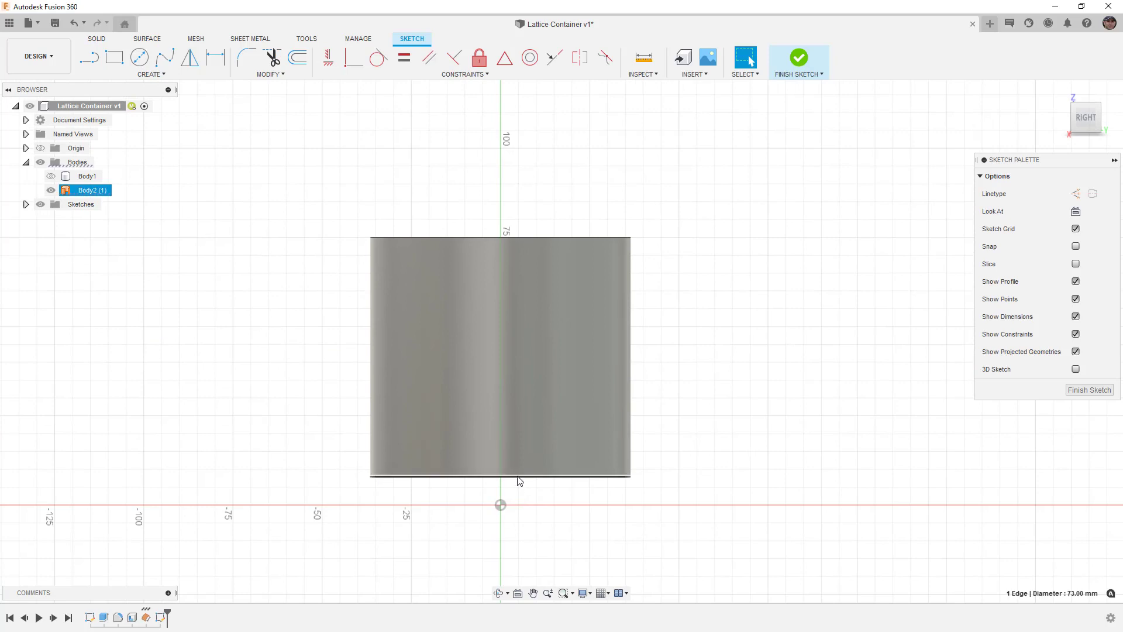
{"action": "key", "text": "p"}
{"action": "left_click", "coordinate": [532, 237]}
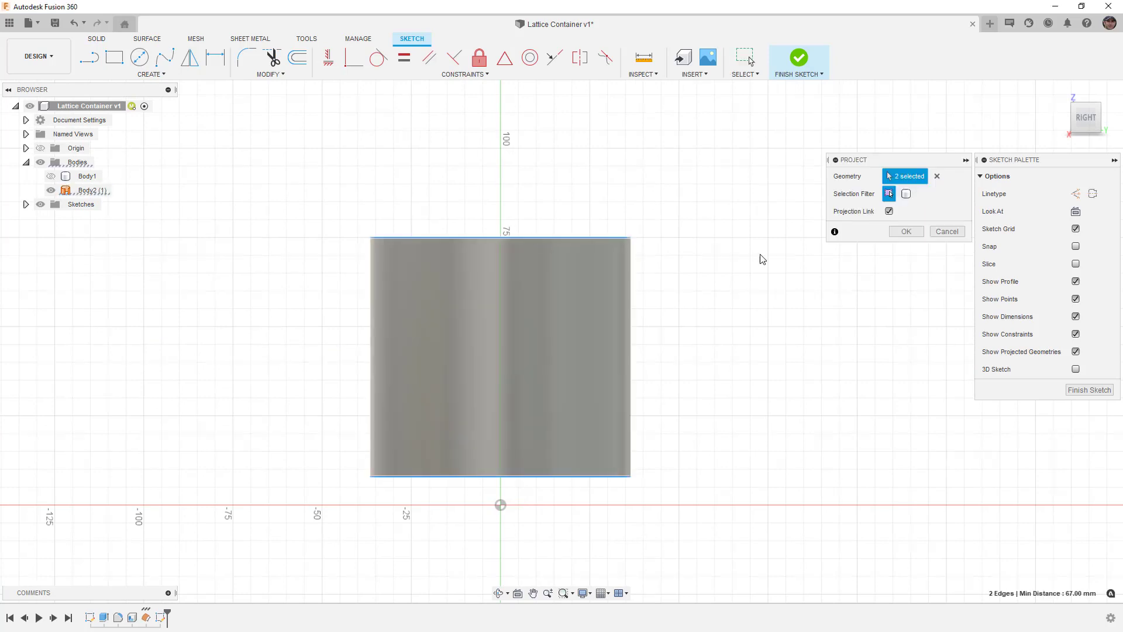
{"action": "key", "text": "Return"}
Step: Draw a vertical construction centreline between the top and bottom edge midpoints
{"action": "key", "text": "l"}
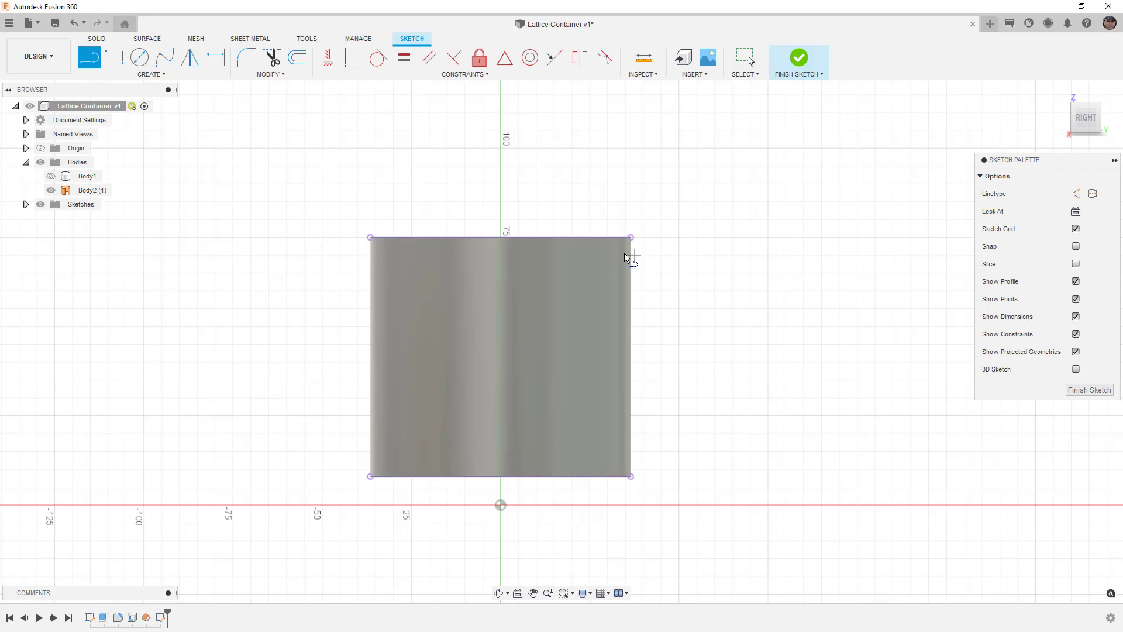
{"action": "left_click", "coordinate": [500, 237]}
{"action": "left_click", "coordinate": [502, 475]}
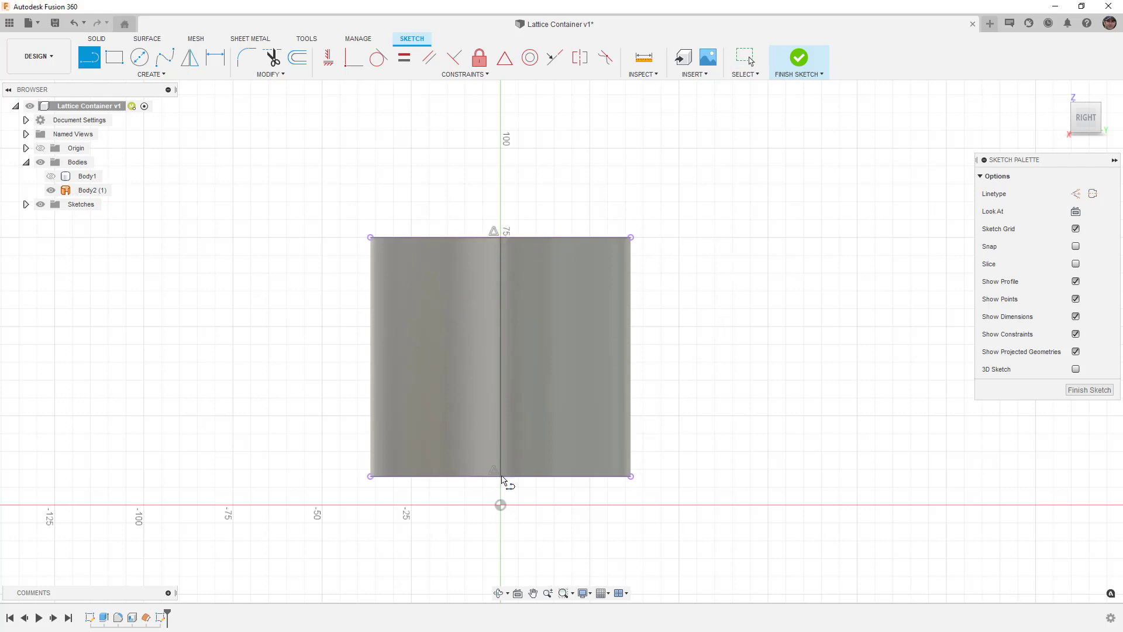
{"action": "key", "text": "Escape"}
{"action": "left_click", "coordinate": [501, 341]}
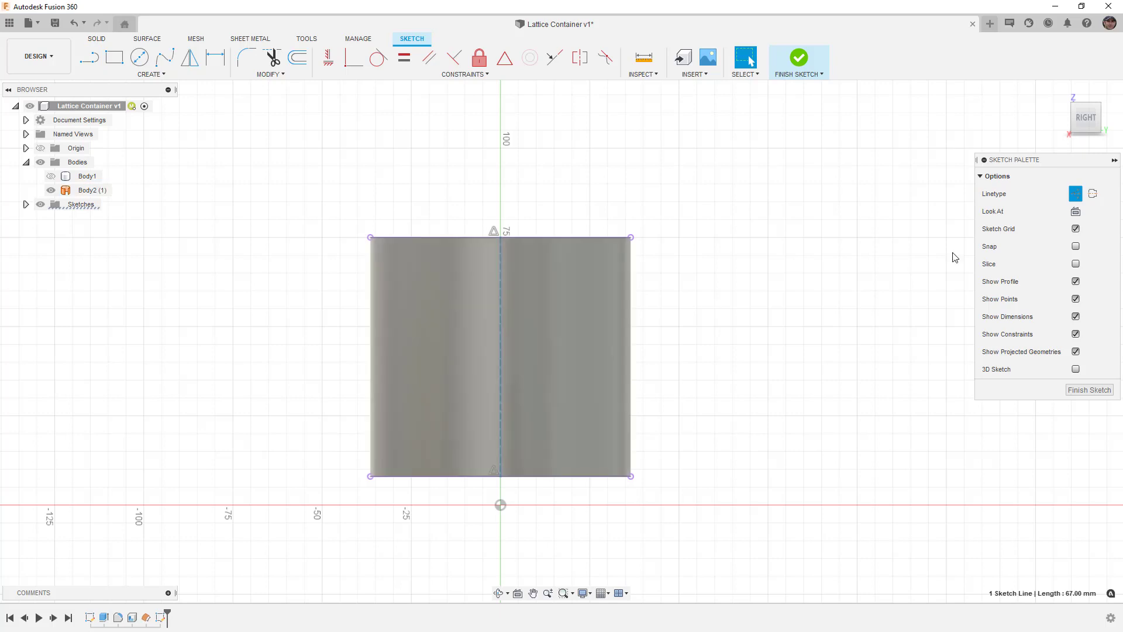
{"action": "left_click", "coordinate": [1077, 196]}
{"action": "key", "text": "Escape"}
Step: Draw a 125 × 35 mm center rectangle on the centreline's midpoint and finish the sketch
{"action": "key", "text": "r"}
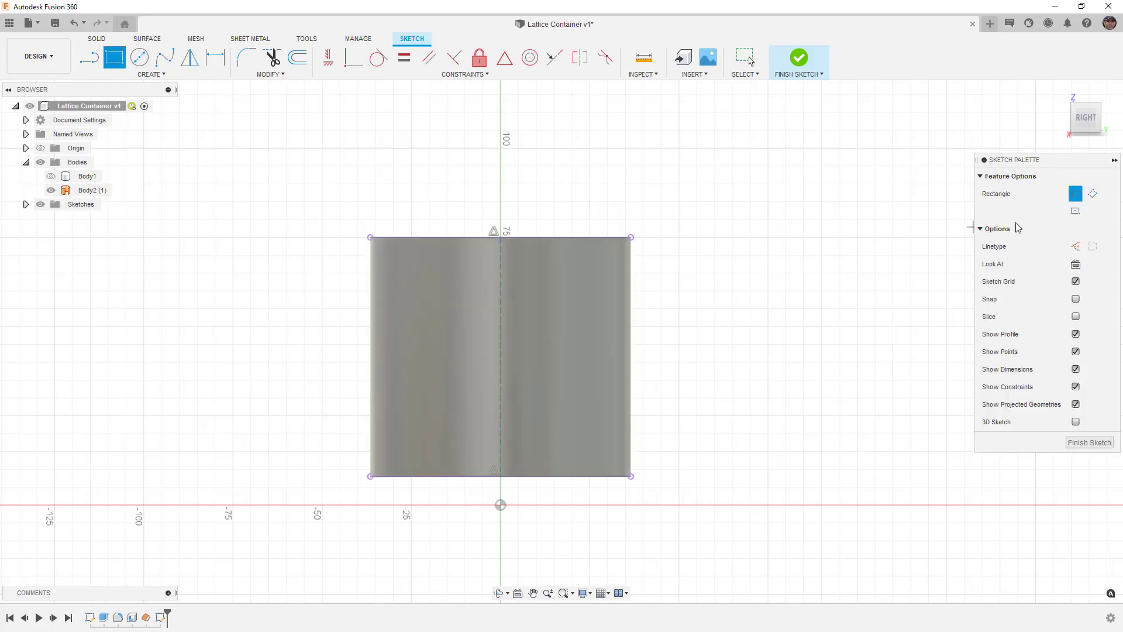
{"action": "left_click", "coordinate": [502, 356]}
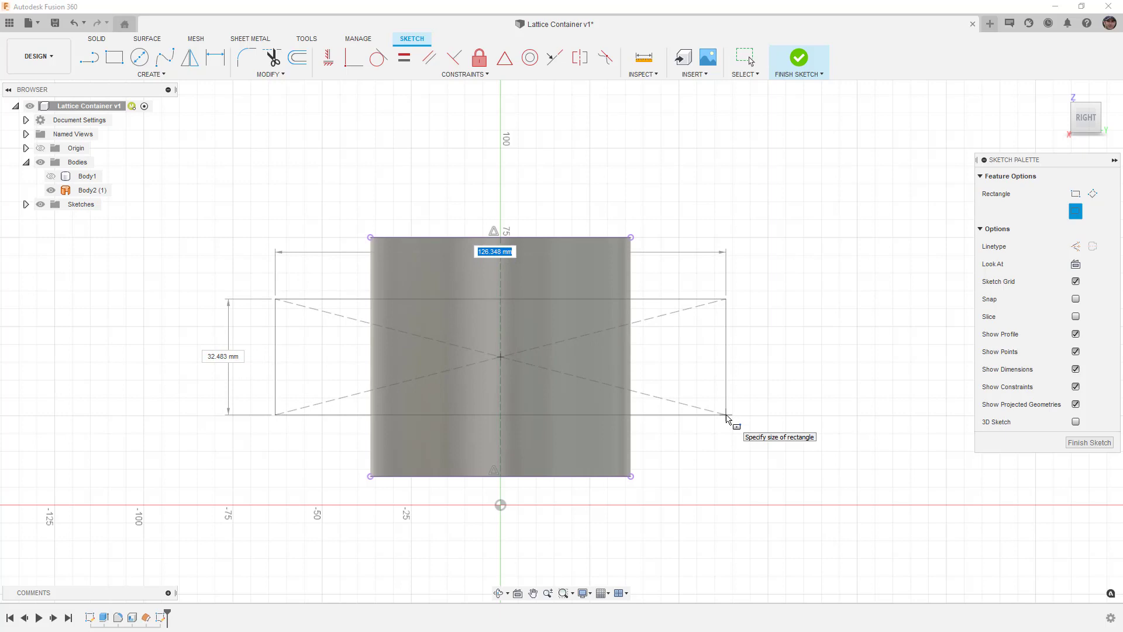
{"action": "type", "text": "125"}
{"action": "key", "text": "Tab"}
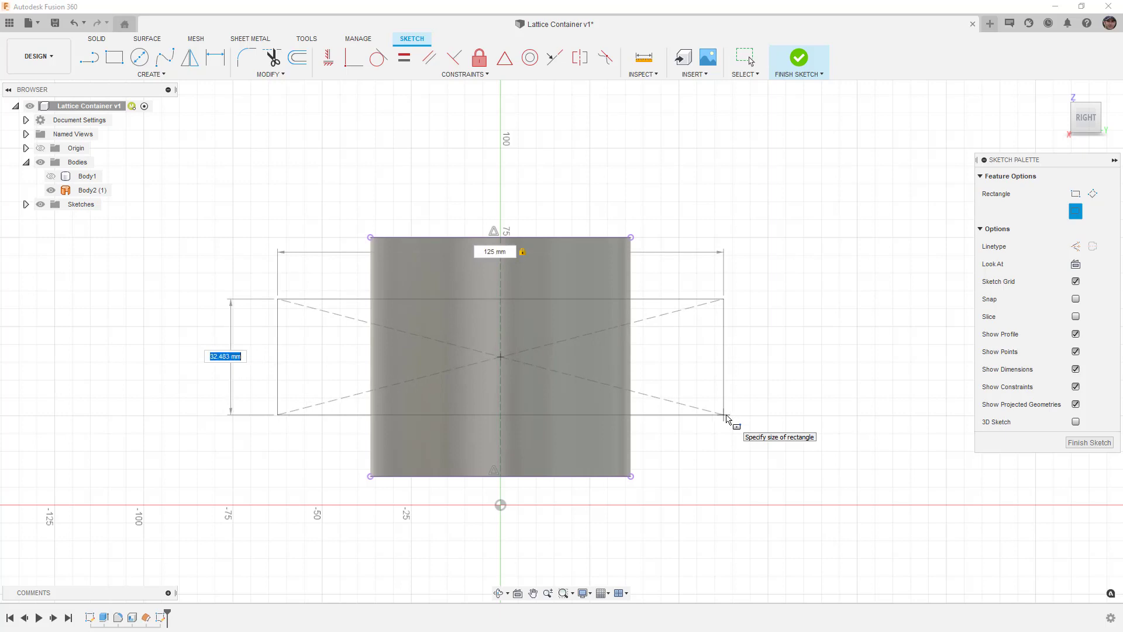
{"action": "type", "text": "35"}
{"action": "key", "text": "Return"}
{"action": "left_click", "coordinate": [801, 62]}
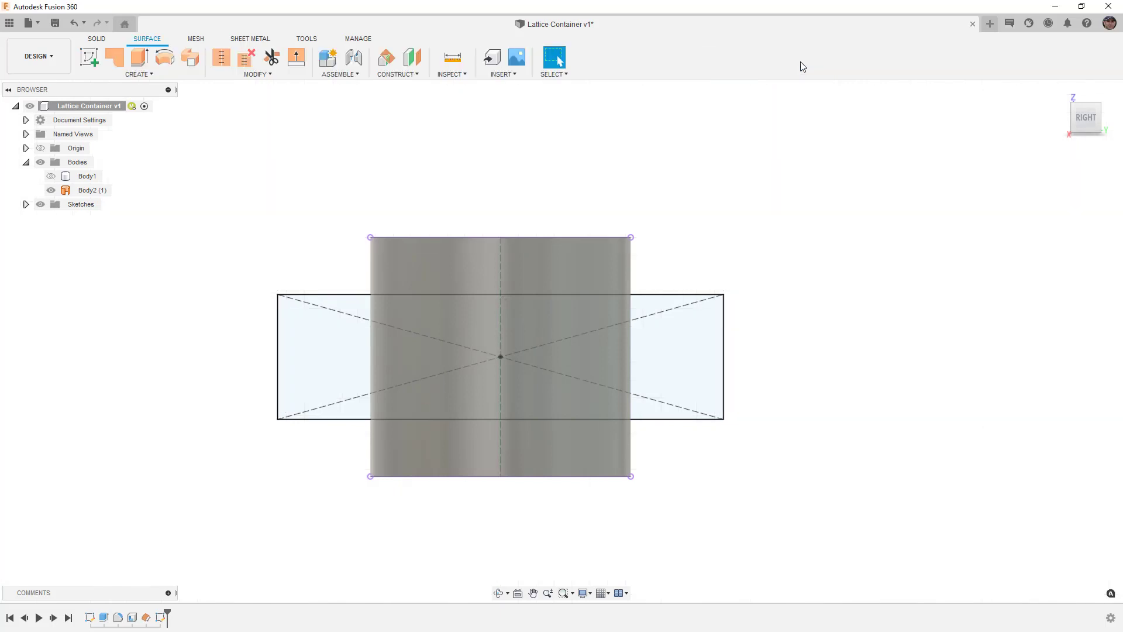
Step: Trim the offset surface with the rectangle, removing the top and bottom cylinder pieces
{"action": "left_click", "coordinate": [271, 57]}
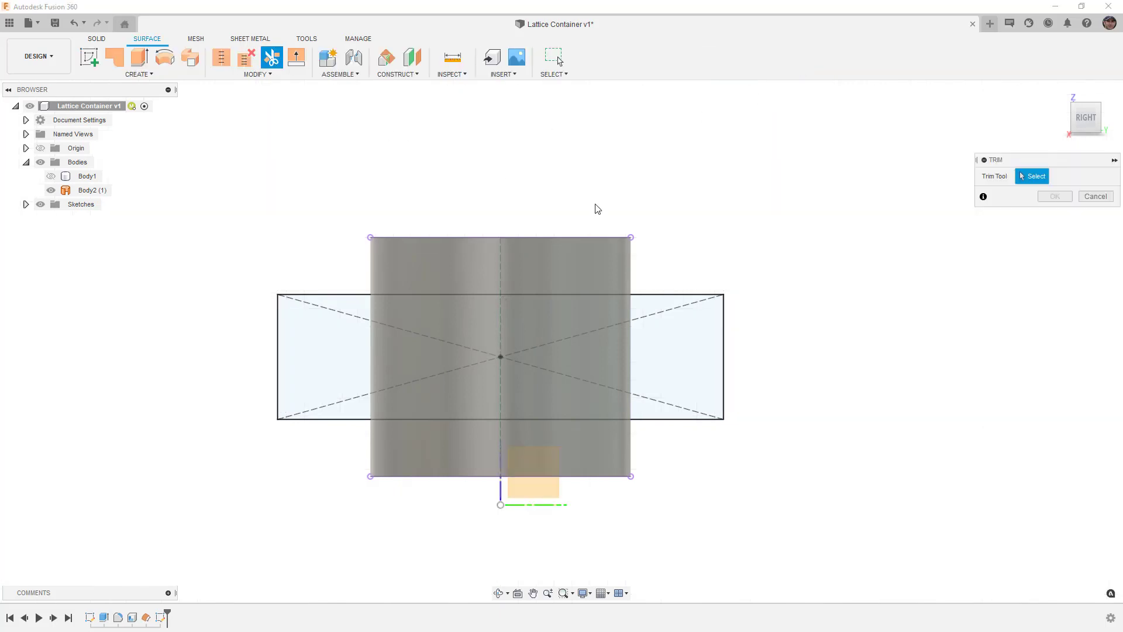
{"action": "left_click", "coordinate": [656, 298]}
{"action": "left_click", "coordinate": [627, 272]}
{"action": "left_click", "coordinate": [624, 471]}
{"action": "left_click", "coordinate": [1055, 196]}
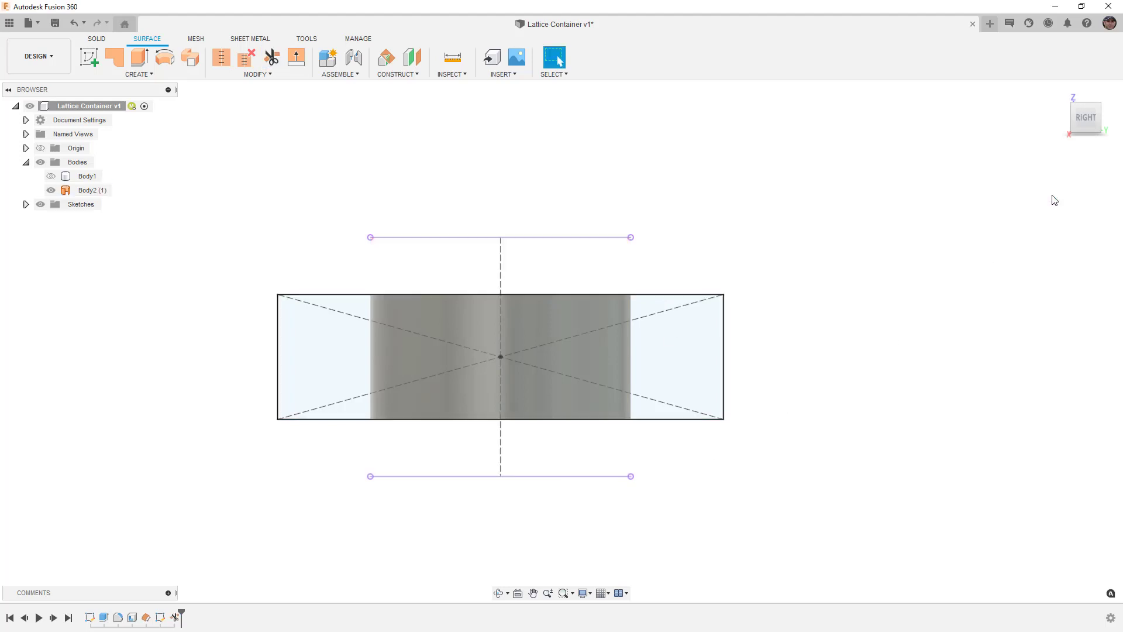
Step: Hide the rectangle sketch and Body1, leaving the trimmed surface band visible
{"action": "left_click", "coordinate": [26, 205]}
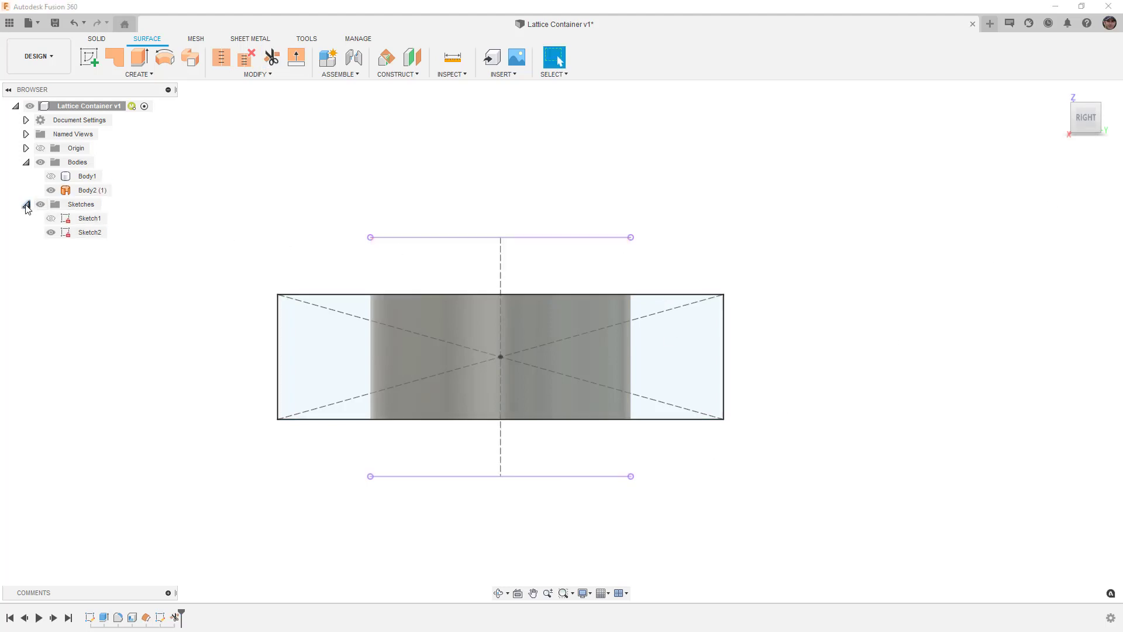
{"action": "left_click", "coordinate": [50, 232]}
{"action": "middle_click_drag", "start_coordinate": [287, 247], "coordinate": [54, 195], "text": "shift"}
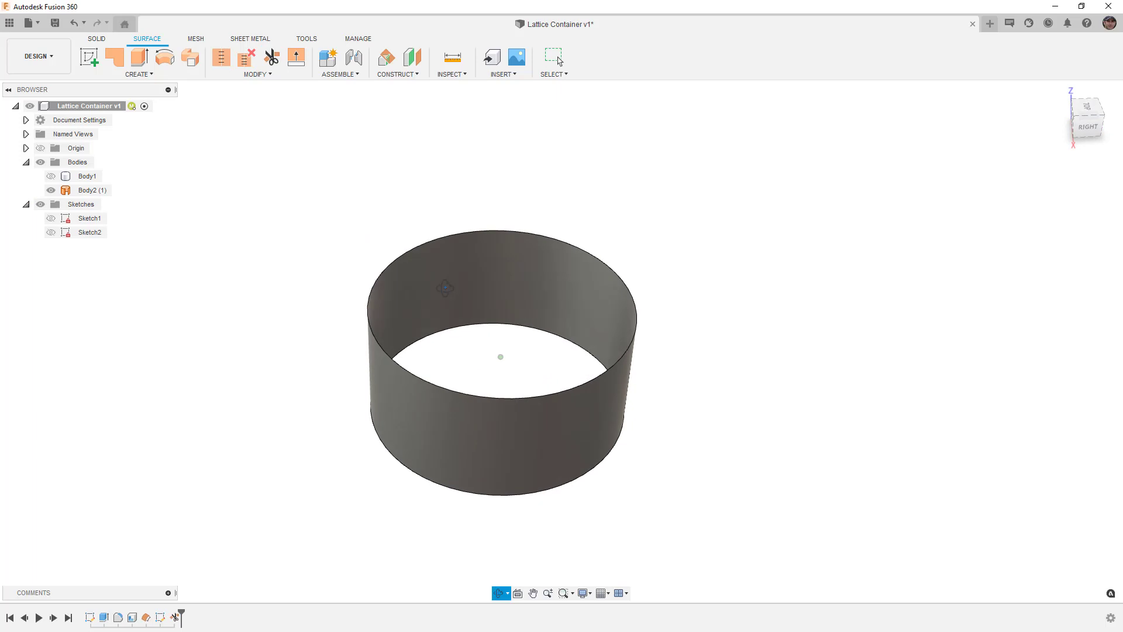
{"action": "left_click", "coordinate": [51, 176]}
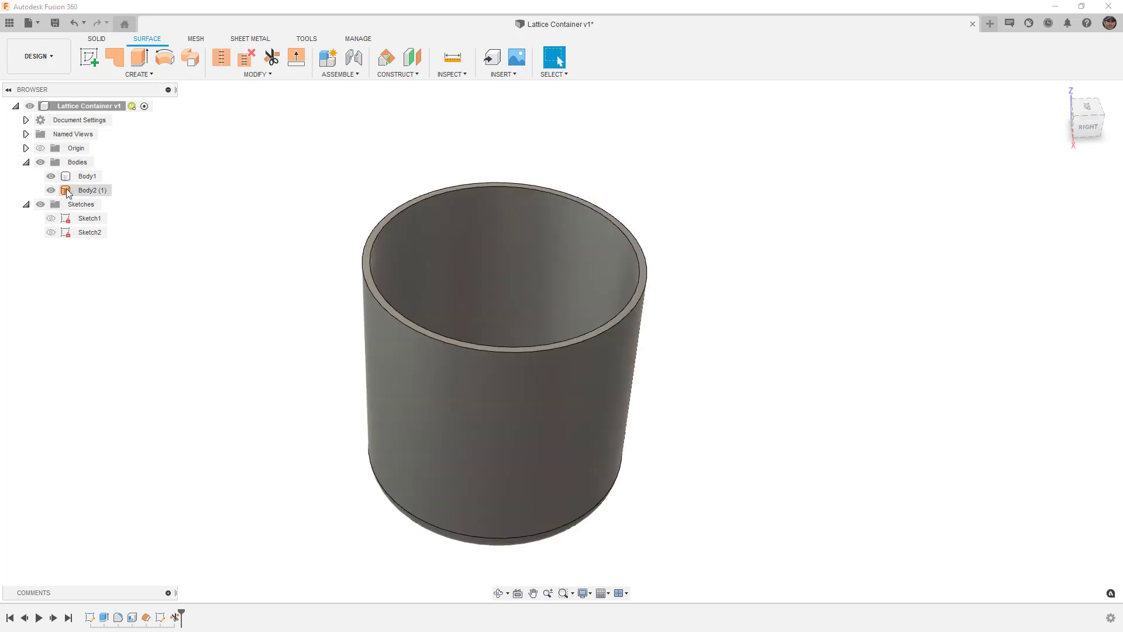
{"action": "left_click", "coordinate": [90, 190], "text": "ctrl"}
{"action": "left_click", "coordinate": [428, 389], "text": "ctrl"}
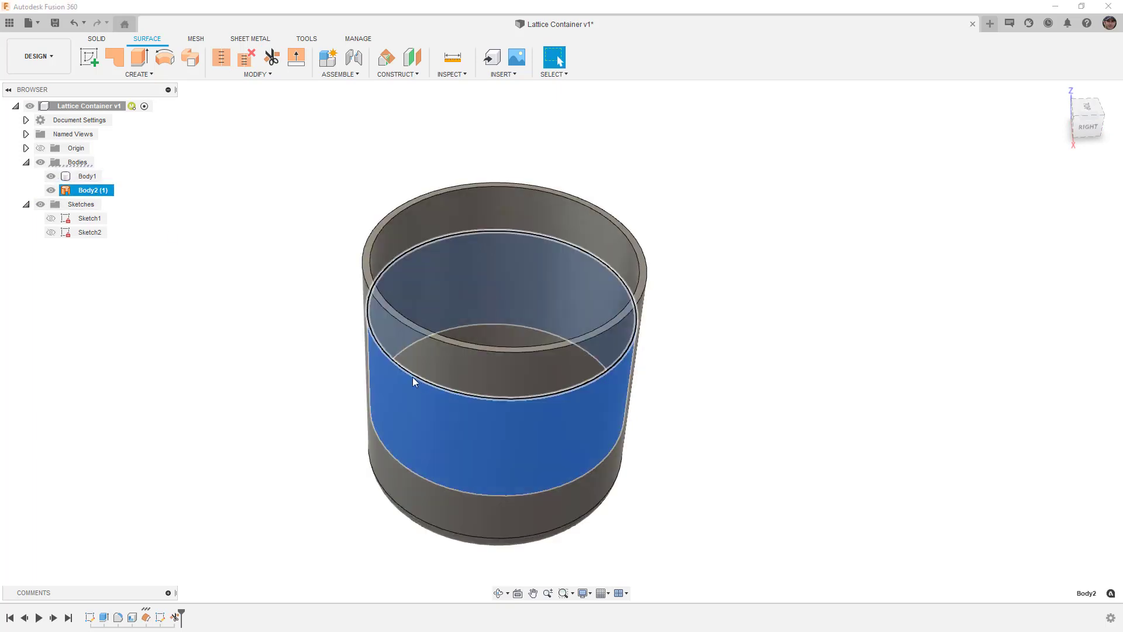
{"action": "left_click", "coordinate": [51, 177]}
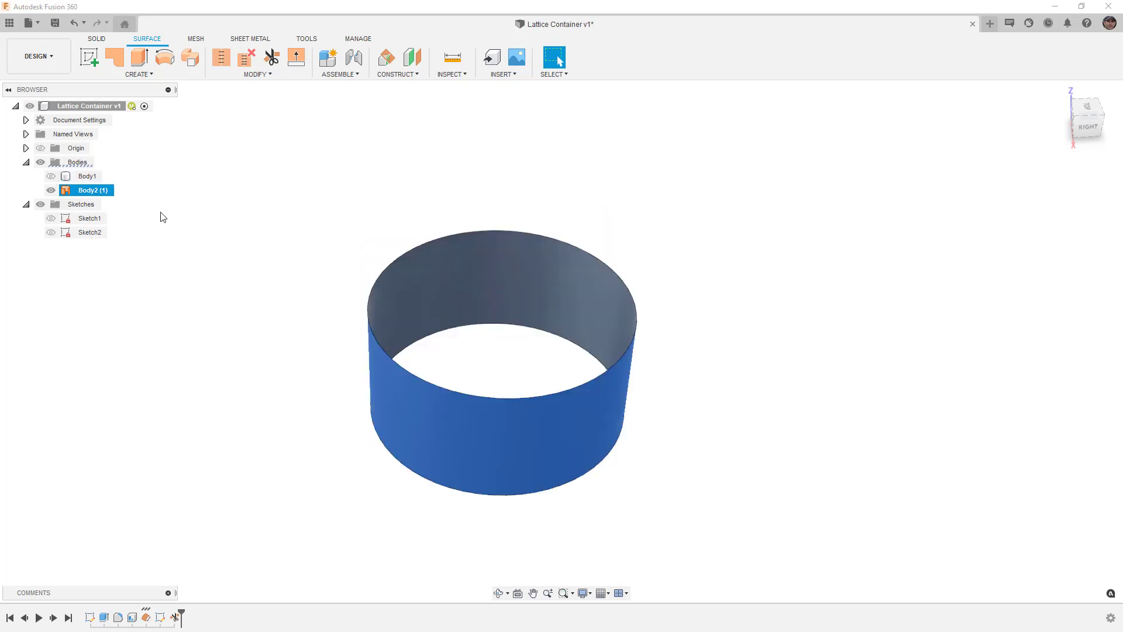
{"action": "left_click", "coordinate": [209, 226]}
{"action": "middle_click_drag", "start_coordinate": [227, 237], "coordinate": [285, 253], "text": "shift"}
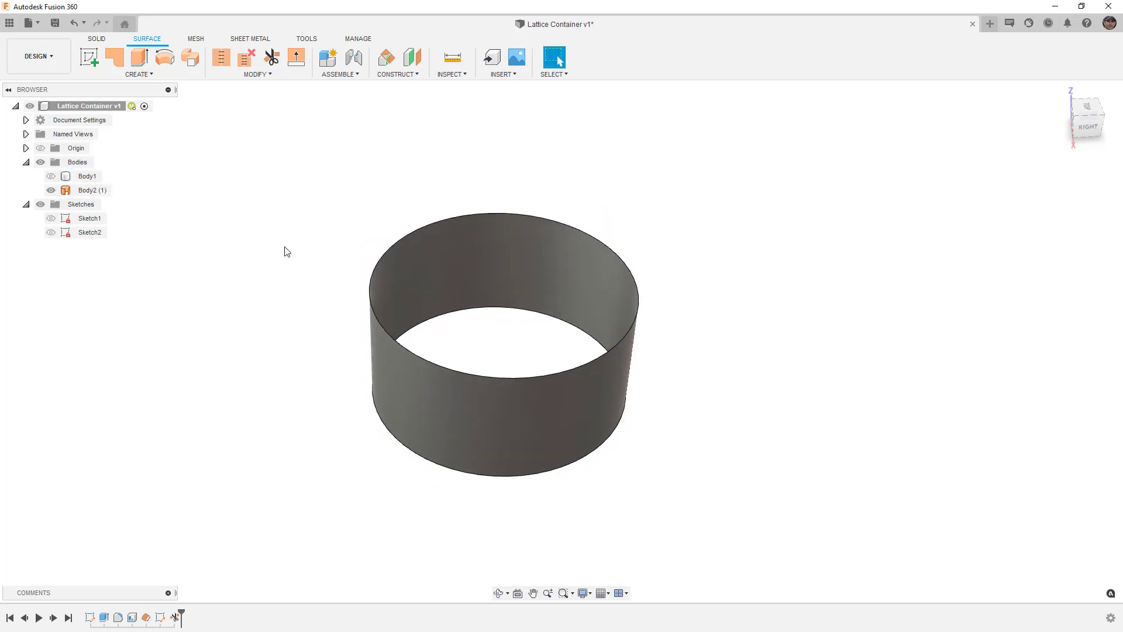
Step: Turn off design history capture for the Lattice Container component
{"action": "right_click", "coordinate": [91, 109]}
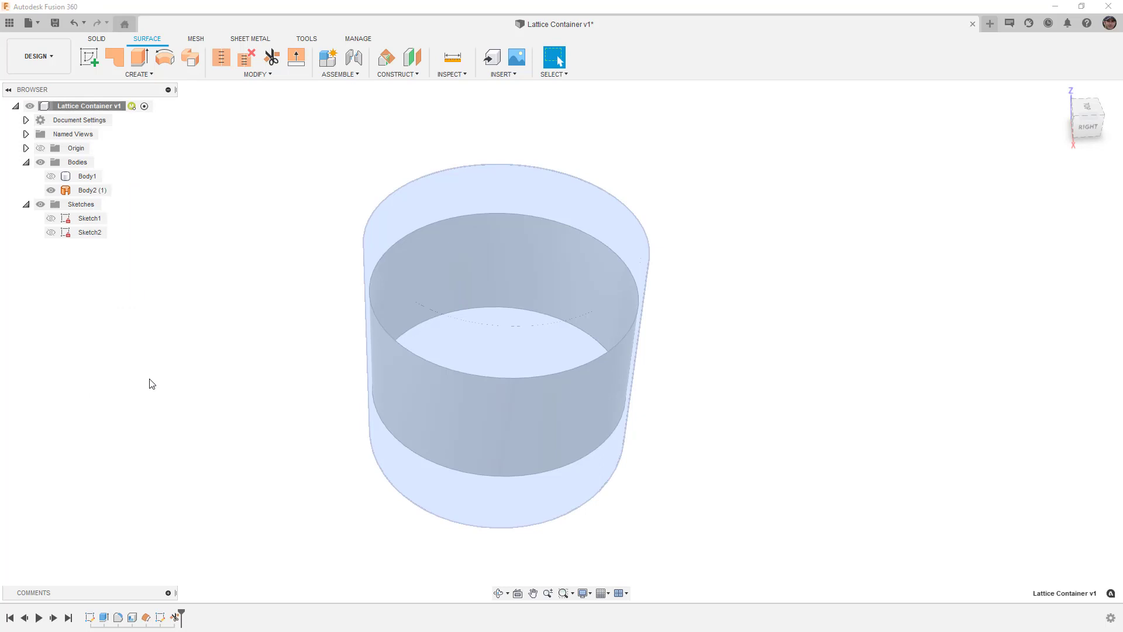
{"action": "left_click", "coordinate": [149, 379]}
{"action": "left_click", "coordinate": [593, 340]}
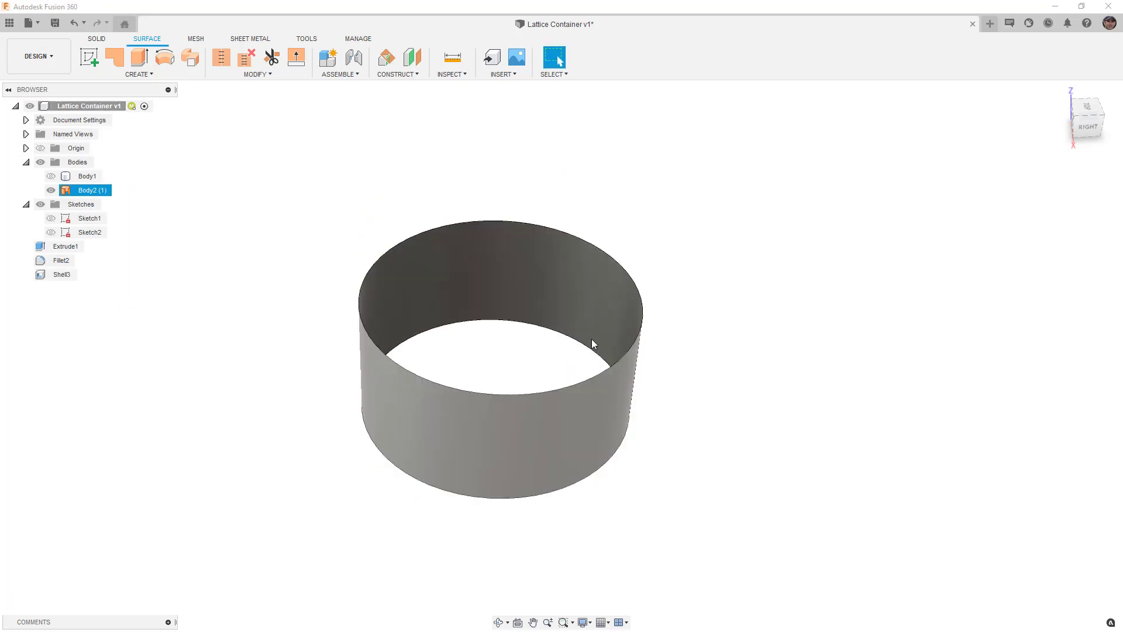
Step: Tessellate the surface band into MeshBody1 at 0.031 mm surface deviation
{"action": "left_click", "coordinate": [197, 39]}
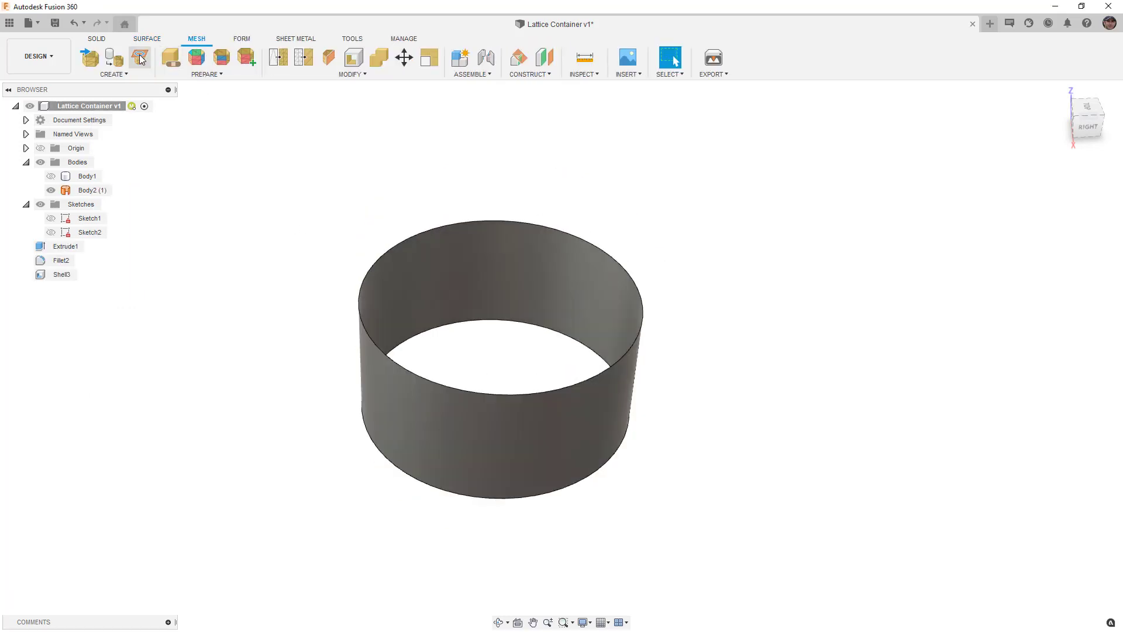
{"action": "left_click", "coordinate": [114, 57]}
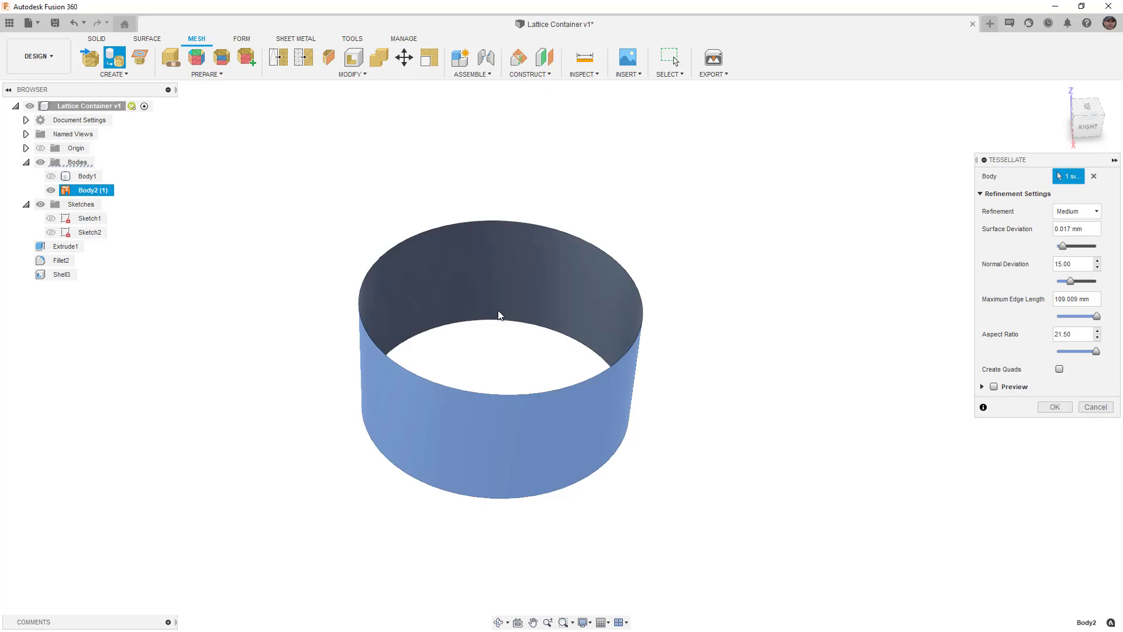
{"action": "left_click", "coordinate": [994, 386]}
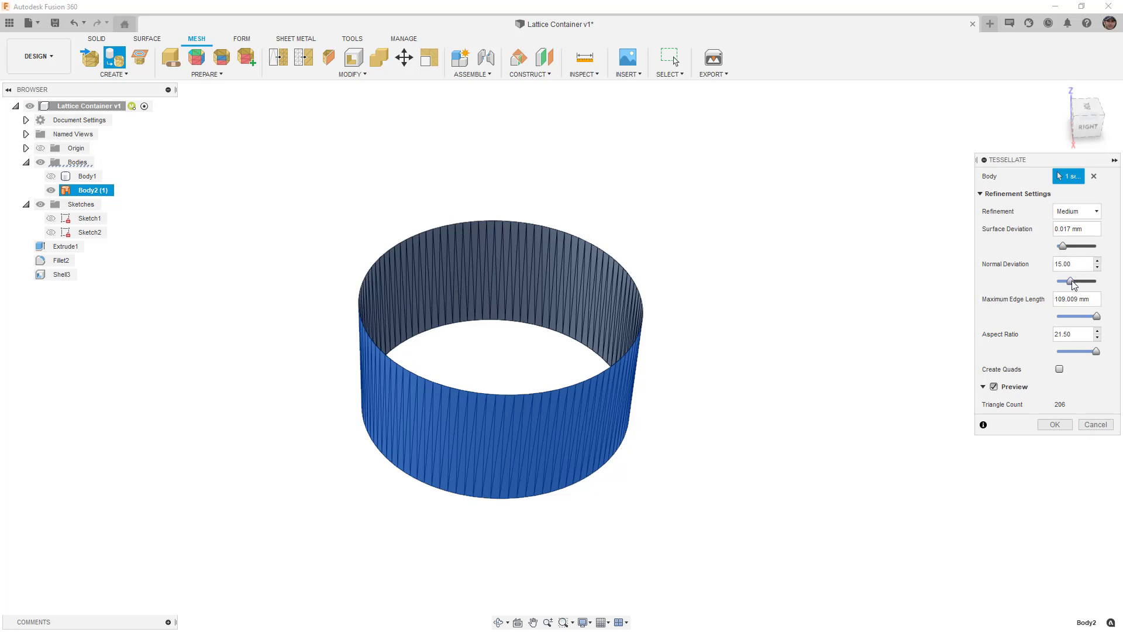
{"action": "left_click_drag", "start_coordinate": [1063, 247], "coordinate": [1067, 285]}
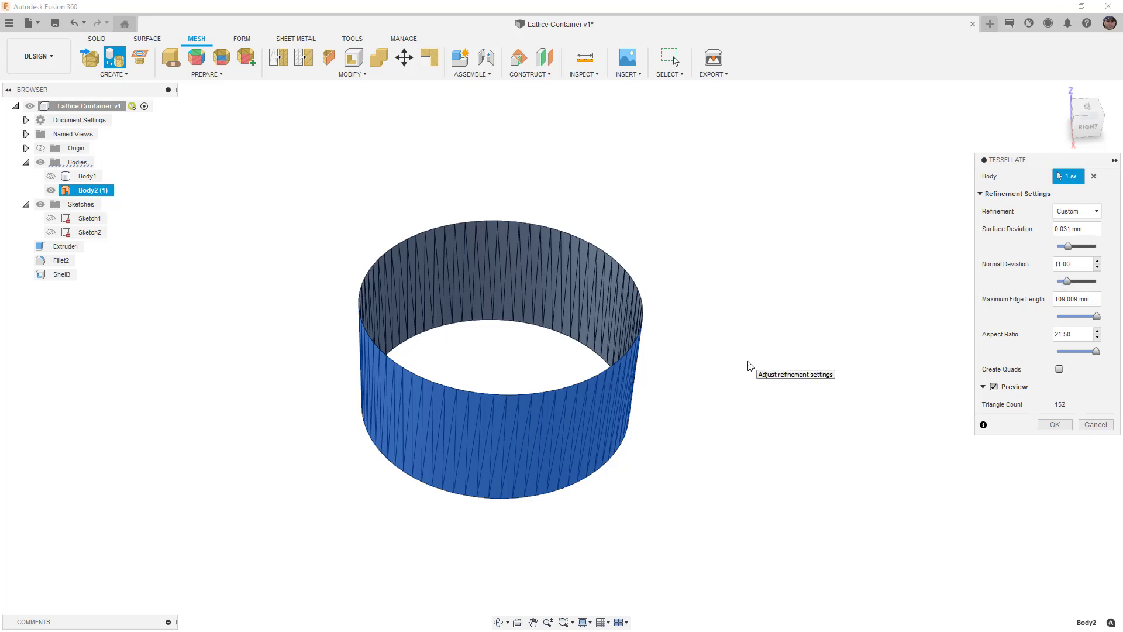
{"action": "left_click", "coordinate": [1055, 425]}
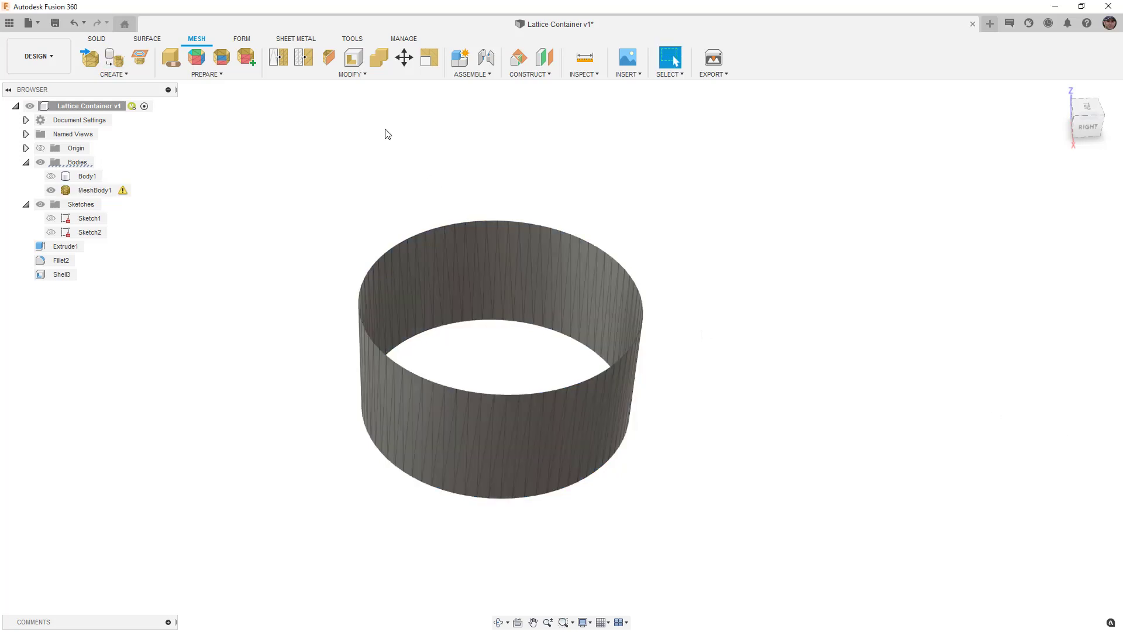
{"action": "left_click", "coordinate": [278, 57]}
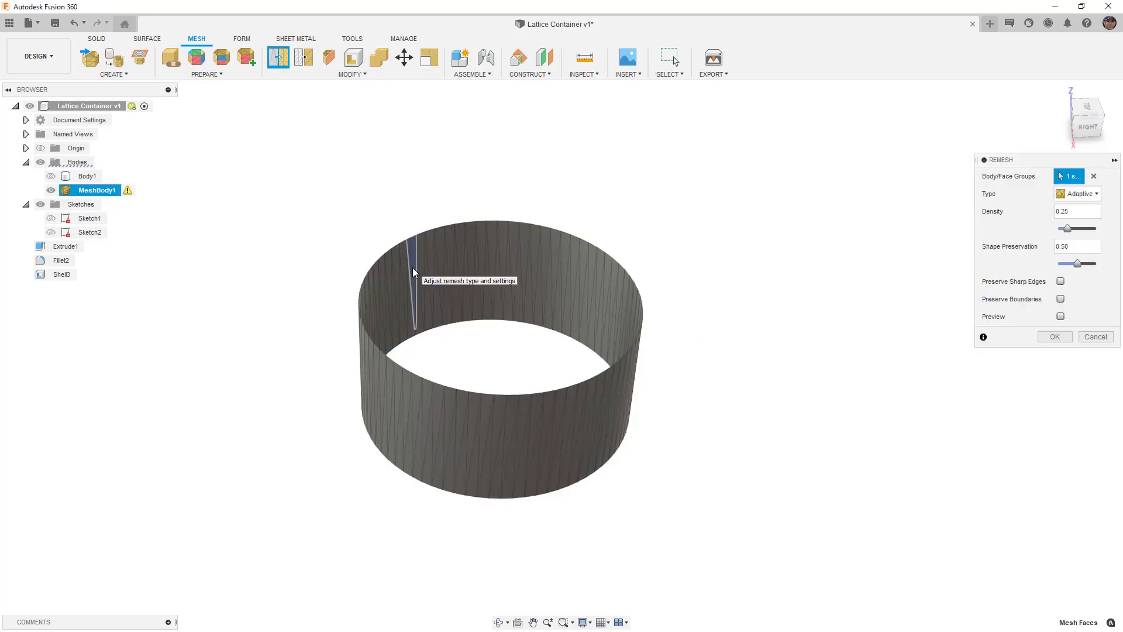
Step: Select the whole mesh band and preview a Uniform remesh at density 0.50
{"action": "left_click", "coordinate": [1093, 177]}
{"action": "left_click_drag", "start_coordinate": [223, 174], "coordinate": [759, 522]}
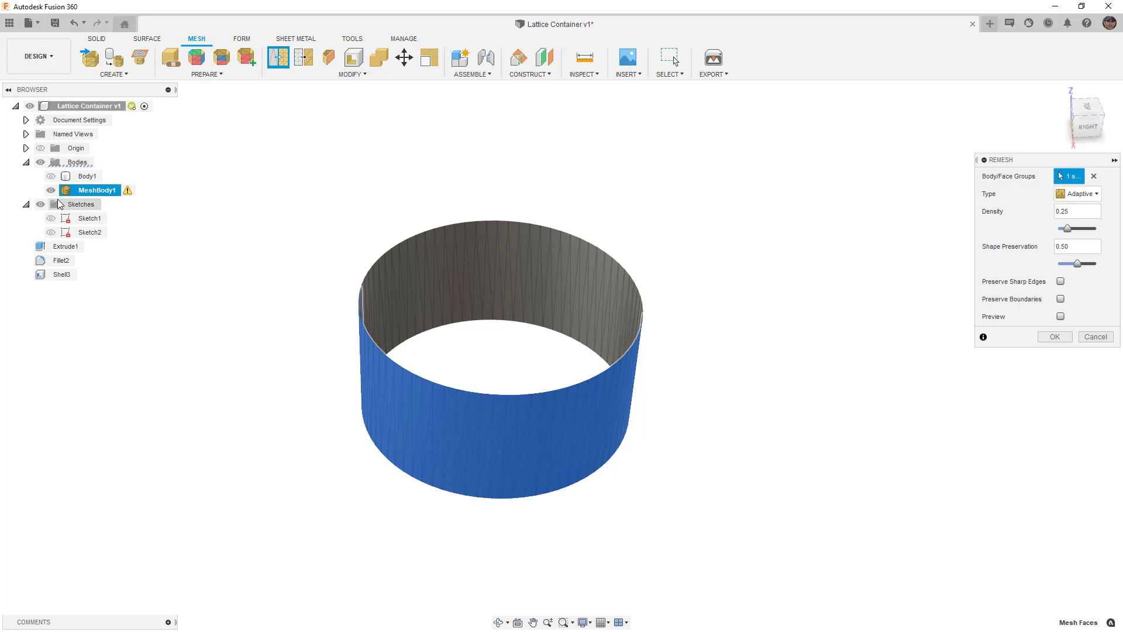
{"action": "left_click", "coordinate": [1060, 317]}
{"action": "middle_click_drag", "start_coordinate": [933, 394], "coordinate": [922, 366], "text": "shift"}
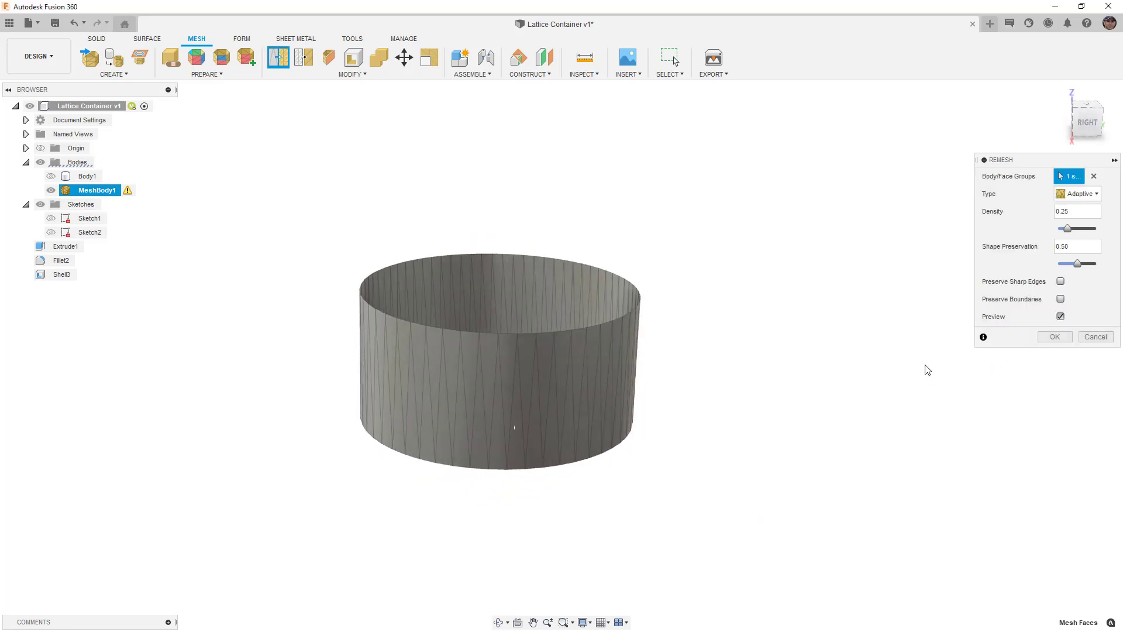
{"action": "left_click", "coordinate": [1078, 194]}
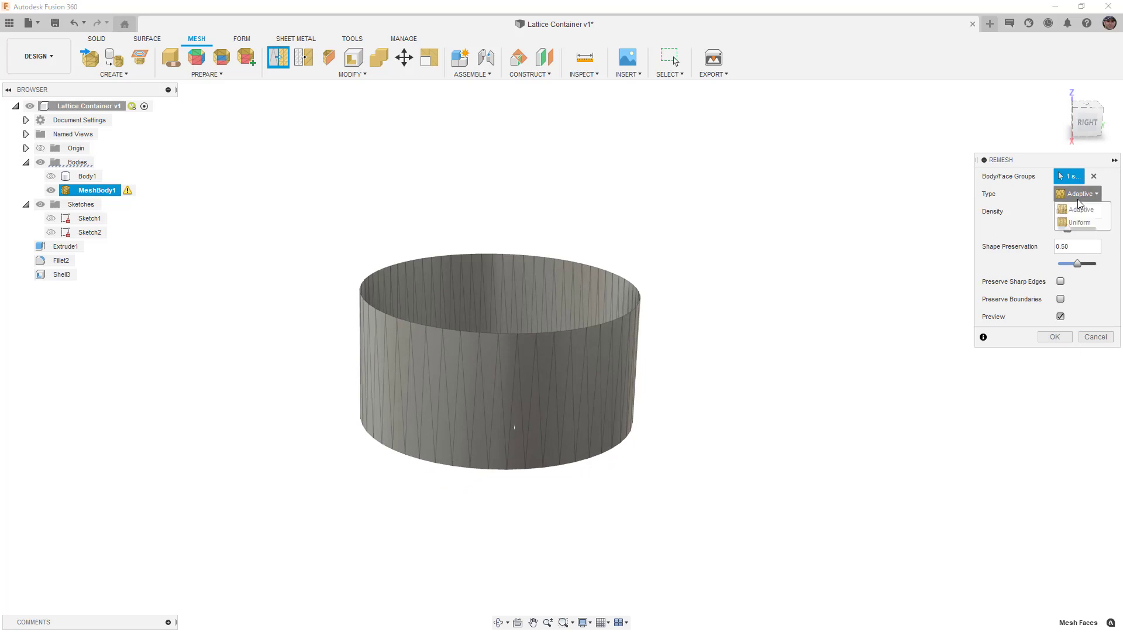
{"action": "left_click", "coordinate": [1078, 221]}
{"action": "left_click_drag", "start_coordinate": [1070, 230], "coordinate": [1079, 230]}
{"action": "middle_click_drag", "start_coordinate": [640, 316], "coordinate": [673, 343], "text": "shift"}
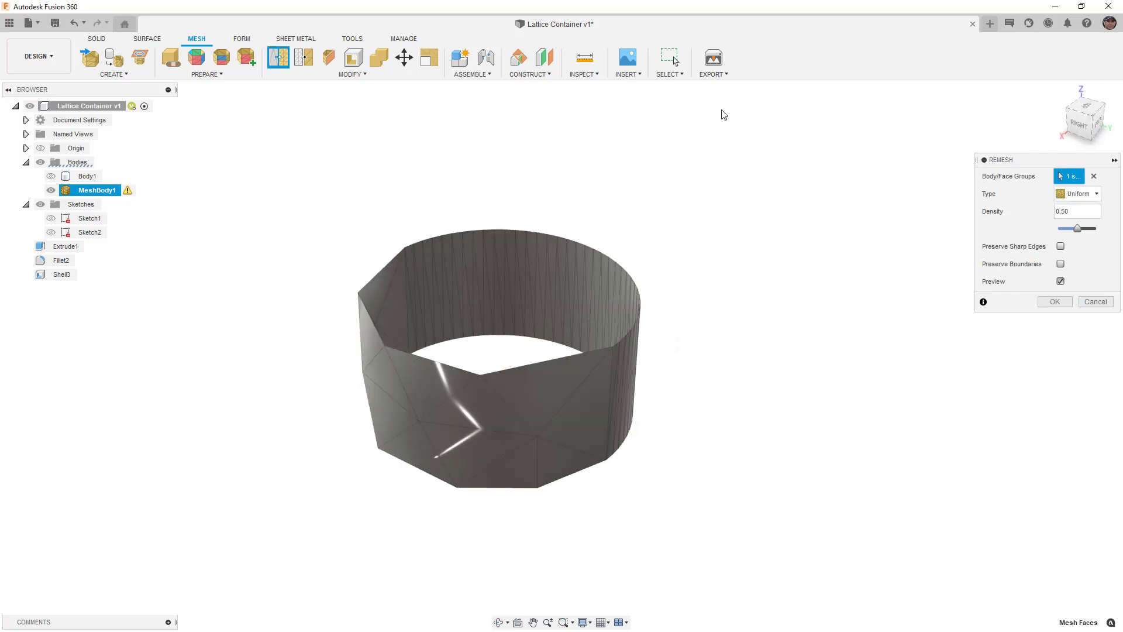
Step: Toggle the mesh selection palette, reselect the whole mesh, and apply the uniform remesh
{"action": "left_click", "coordinate": [669, 74]}
{"action": "mouse_move", "coordinate": [678, 152]}
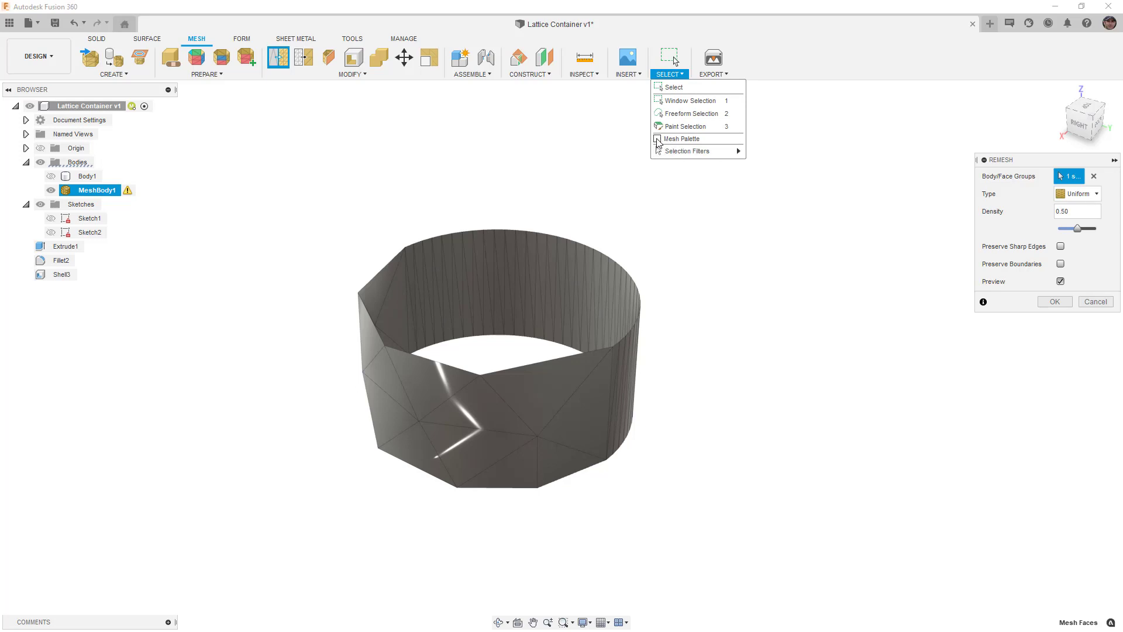
{"action": "left_click", "coordinate": [659, 140]}
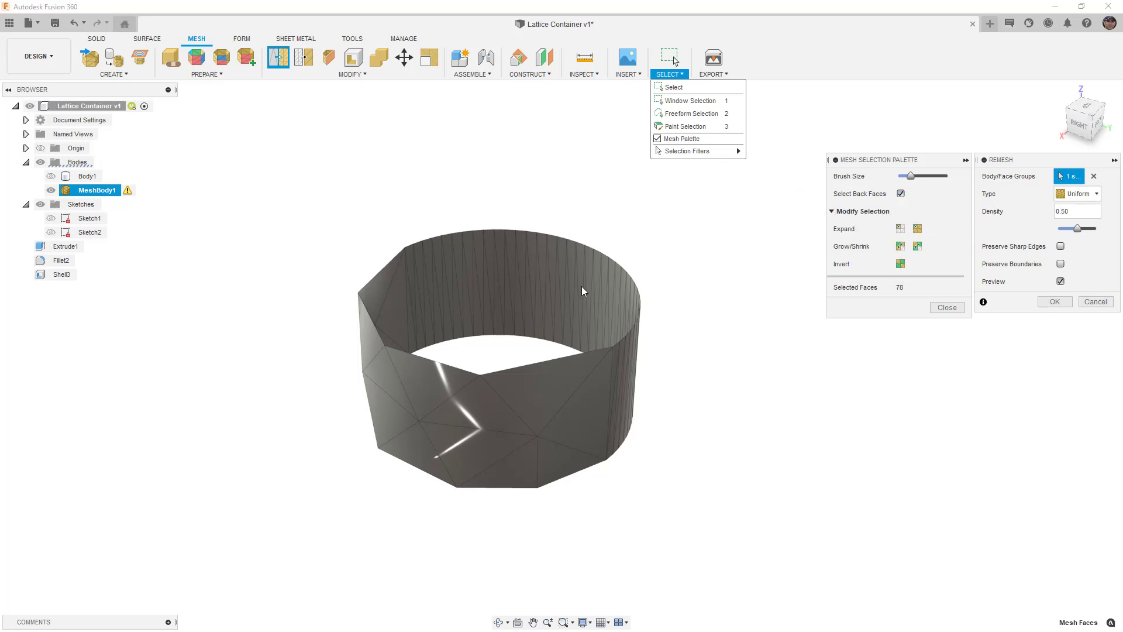
{"action": "left_click", "coordinate": [679, 284]}
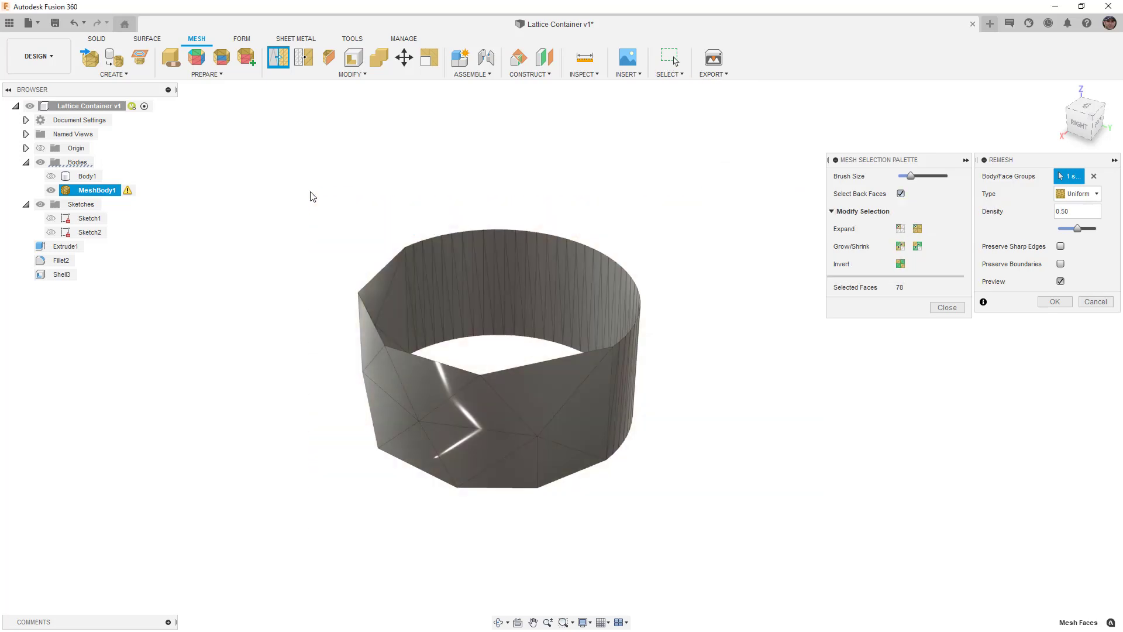
{"action": "left_click", "coordinate": [1093, 176]}
{"action": "left_click_drag", "start_coordinate": [717, 544], "coordinate": [283, 159]}
{"action": "middle_click_drag", "start_coordinate": [596, 267], "coordinate": [526, 327], "text": "shift"}
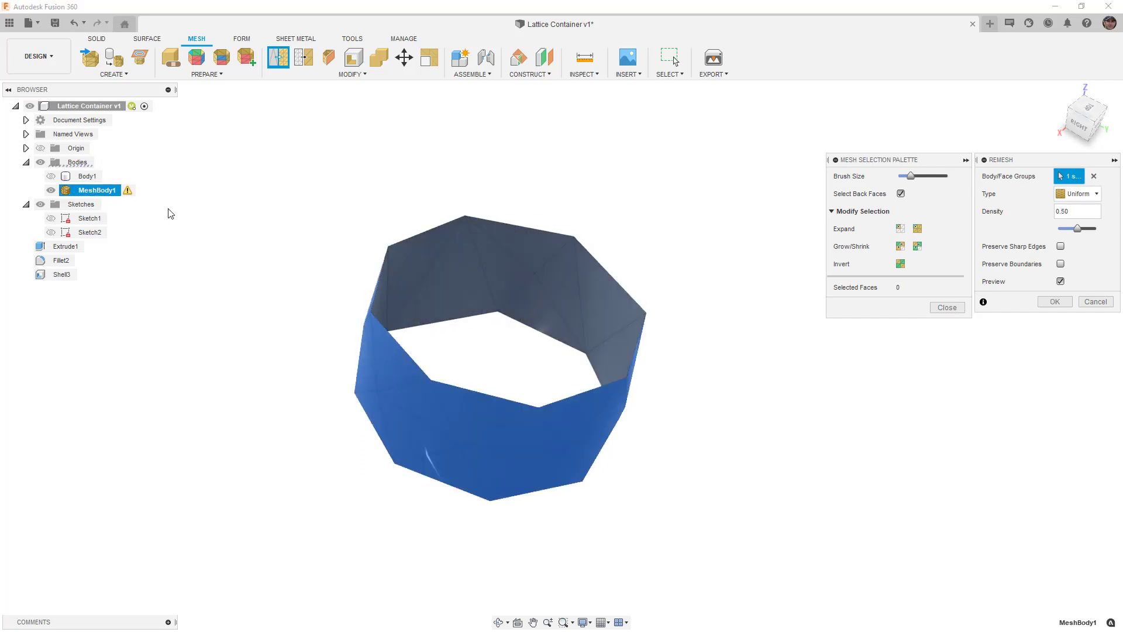
{"action": "middle_click_drag", "start_coordinate": [497, 354], "coordinate": [561, 410], "text": "shift"}
{"action": "left_click", "coordinate": [953, 307]}
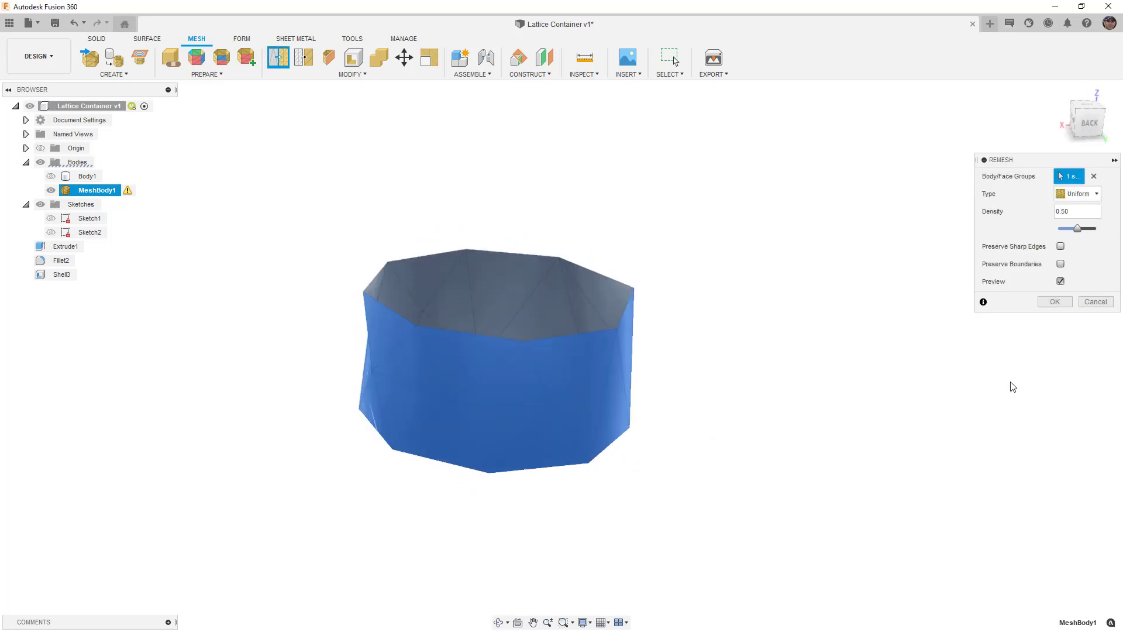
{"action": "left_click", "coordinate": [1062, 305]}
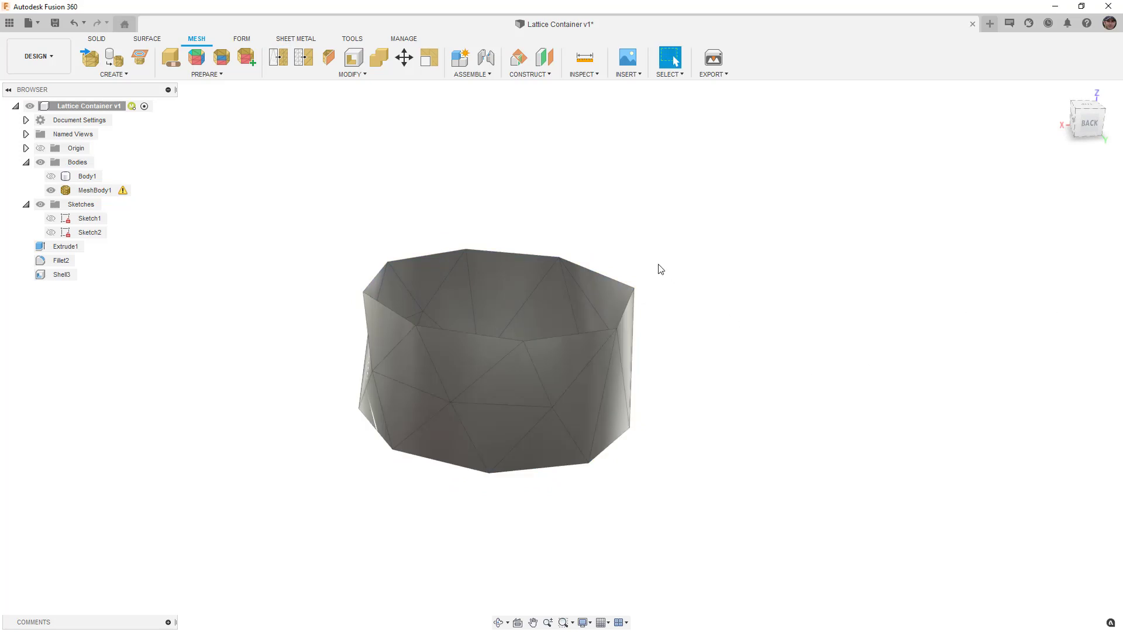
Step: Convert MeshBody1 into a faceted body and inspect it from above and at an angle
{"action": "left_click", "coordinate": [375, 74]}
{"action": "left_click", "coordinate": [319, 231]}
{"action": "left_click", "coordinate": [413, 291]}
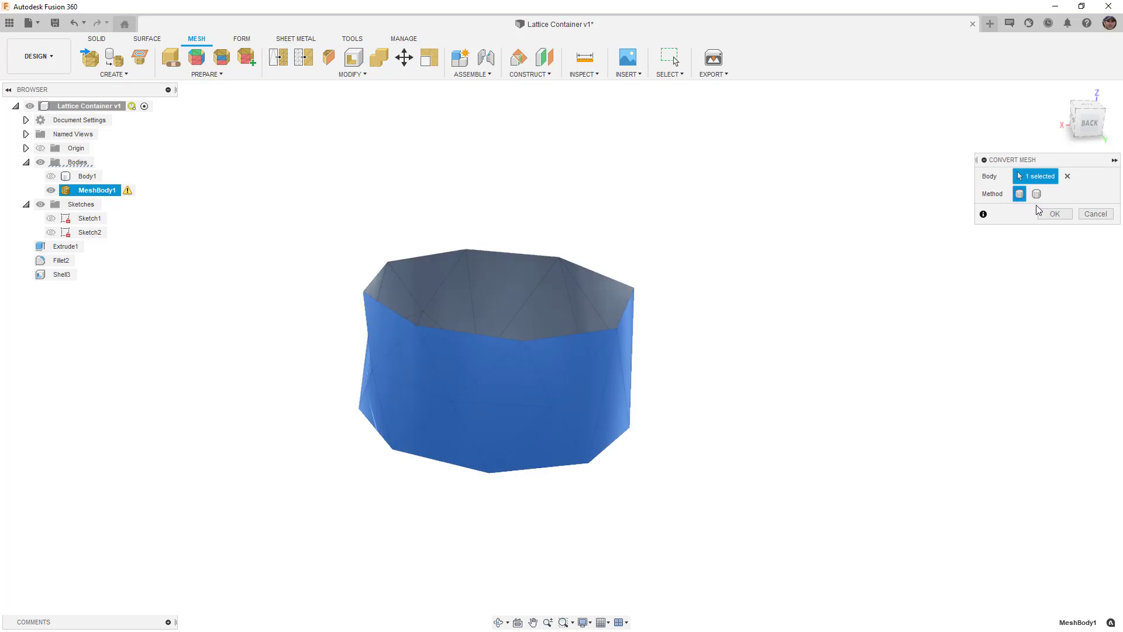
{"action": "left_click", "coordinate": [1055, 214]}
{"action": "middle_click_drag", "start_coordinate": [672, 314], "coordinate": [634, 326], "text": "shift"}
{"action": "middle_click_drag", "start_coordinate": [837, 190], "coordinate": [913, 205], "text": "shift"}
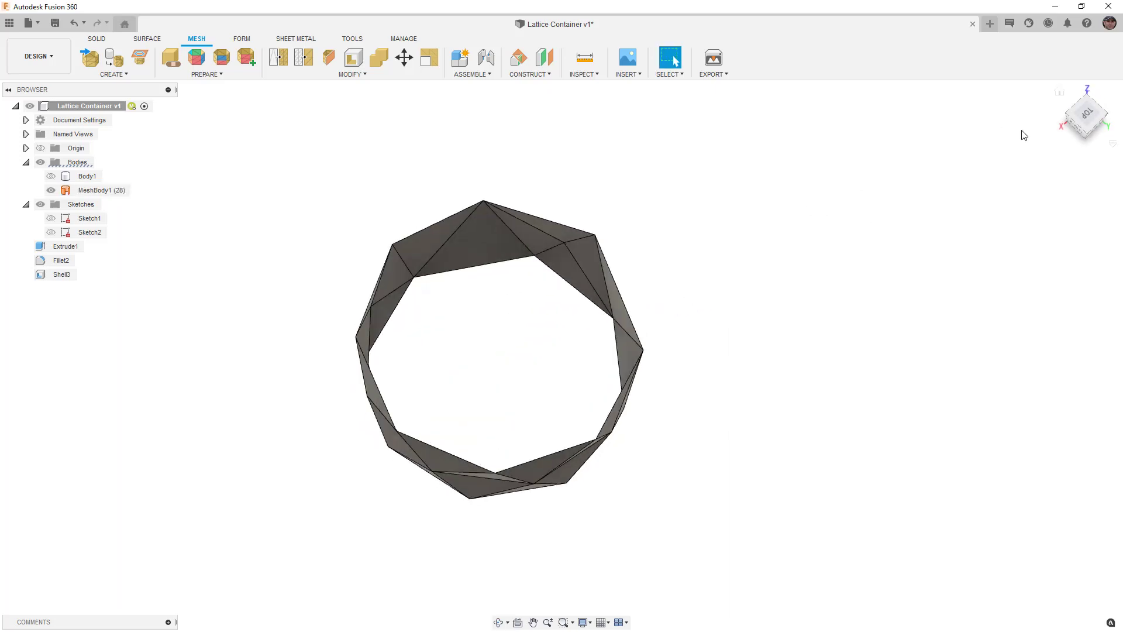
{"action": "left_click", "coordinate": [1084, 116]}
{"action": "middle_click_drag", "start_coordinate": [546, 336], "coordinate": [541, 245], "text": "shift"}
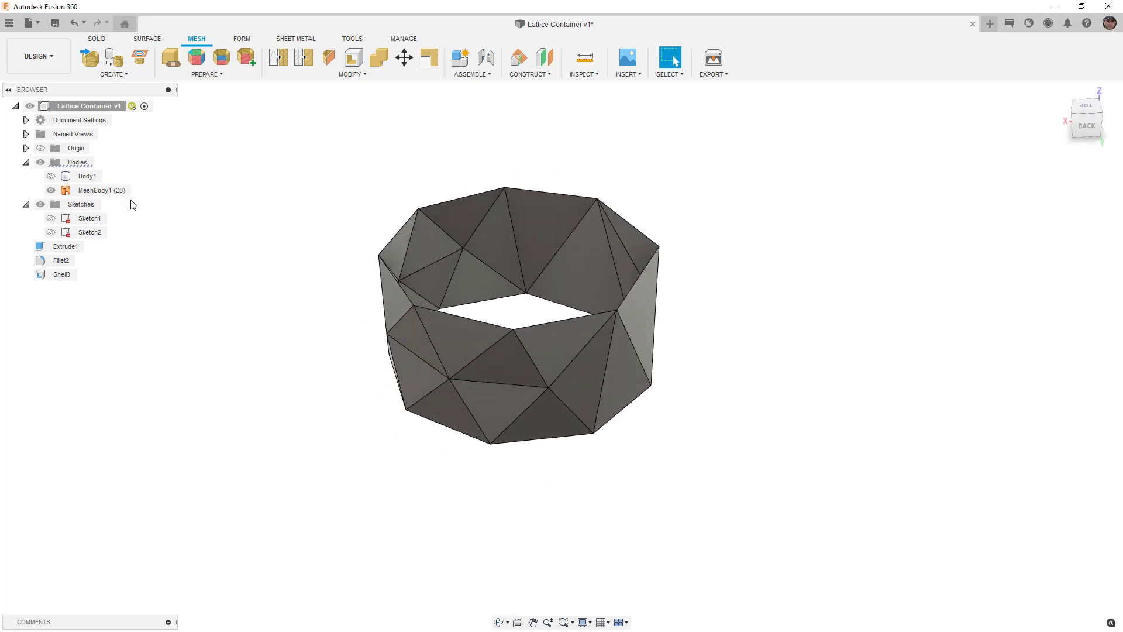
Step: Show the origin planes and axes and pick the YZ origin plane
{"action": "left_click", "coordinate": [40, 148]}
{"action": "left_click", "coordinate": [502, 385]}
{"action": "middle_click_drag", "start_coordinate": [502, 385], "coordinate": [517, 398], "text": "shift"}
{"action": "key", "text": "Escape"}
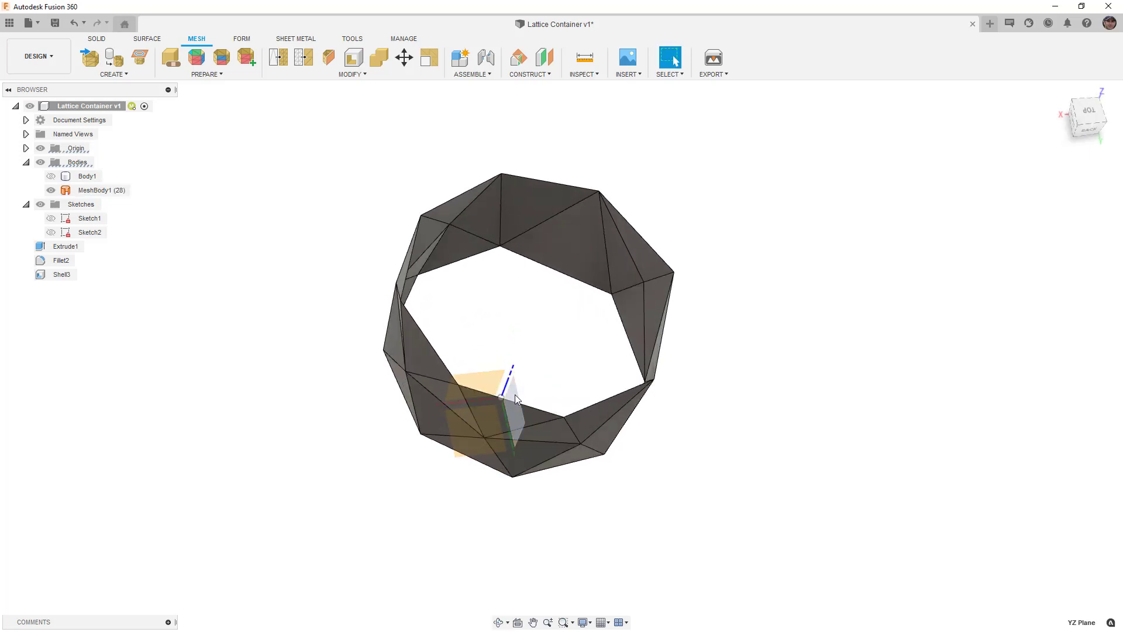
{"action": "left_click", "coordinate": [516, 397]}
{"action": "left_click", "coordinate": [104, 40]}
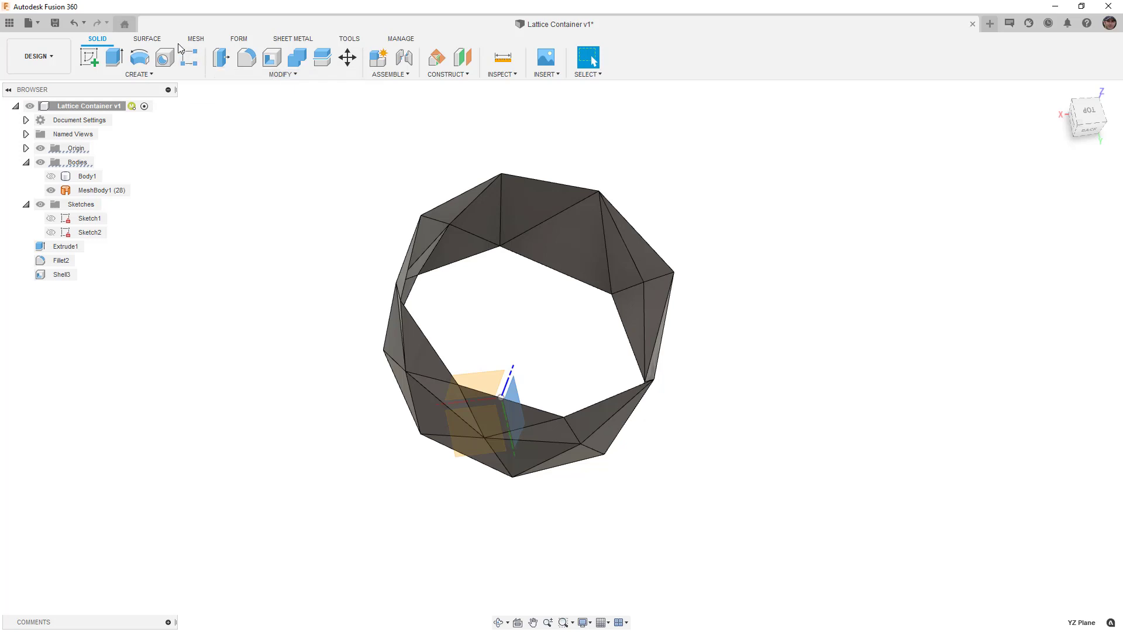
Step: Trim away the ring's right half with the YZ plane, then undo the trim
{"action": "left_click", "coordinate": [157, 41]}
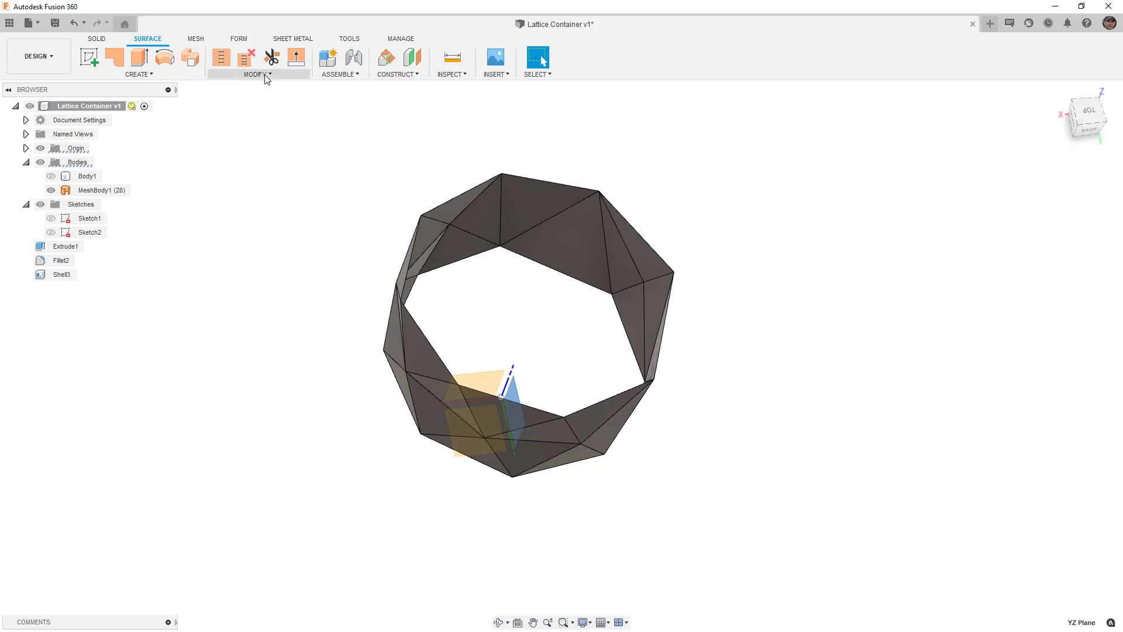
{"action": "left_click", "coordinate": [272, 57]}
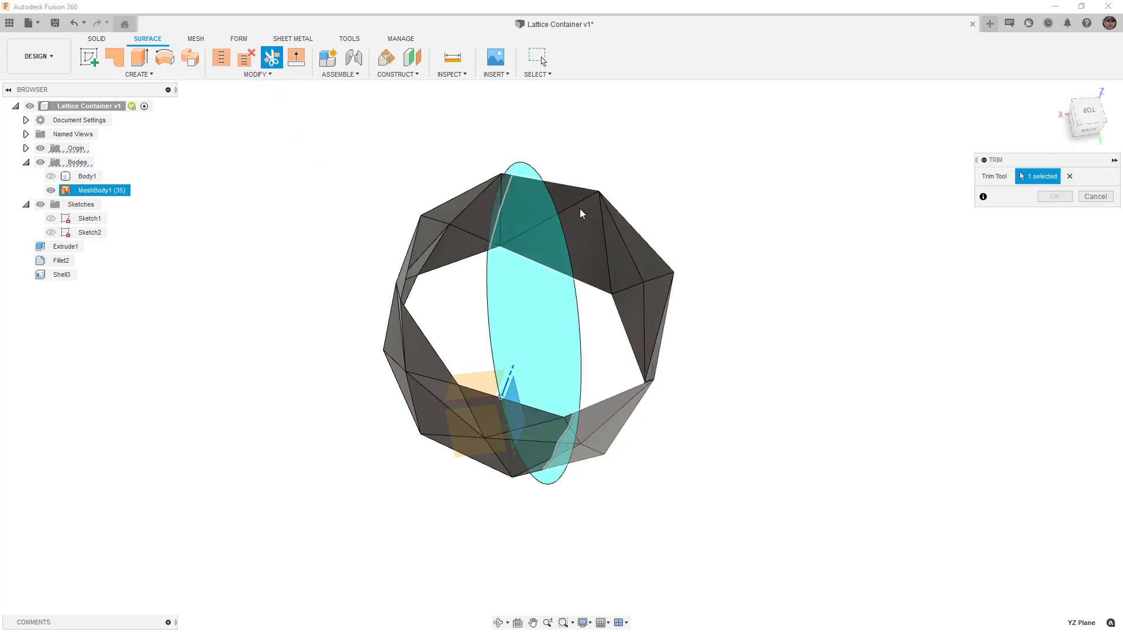
{"action": "left_click", "coordinate": [635, 262]}
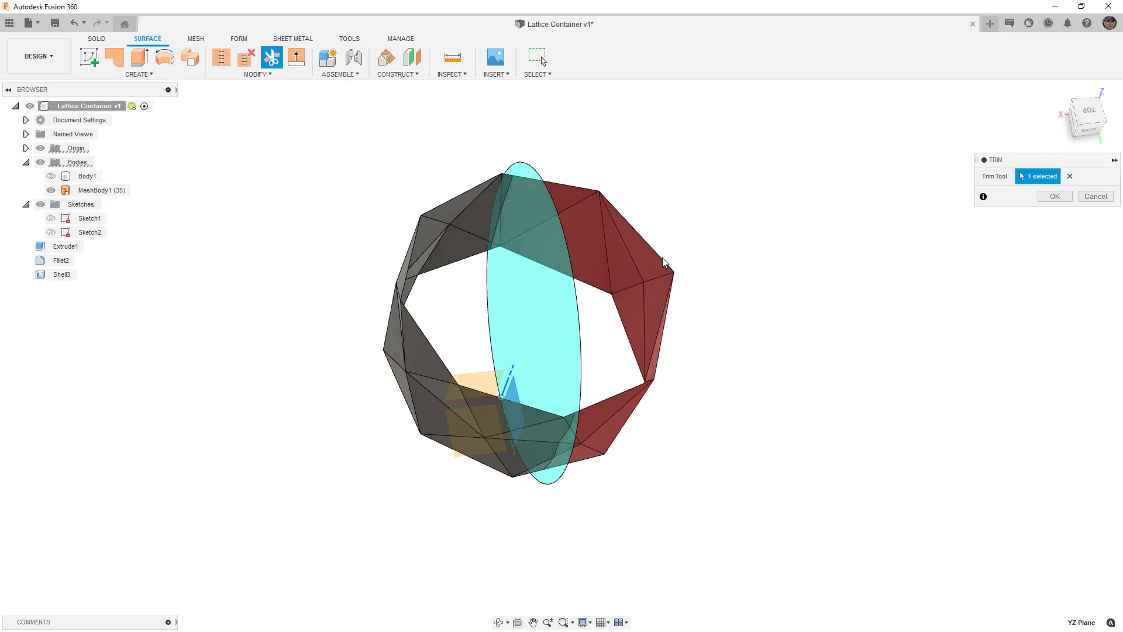
{"action": "left_click", "coordinate": [1047, 197]}
{"action": "middle_click_drag", "start_coordinate": [743, 307], "coordinate": [710, 288], "text": "shift"}
{"action": "key", "text": "ctrl+z"}
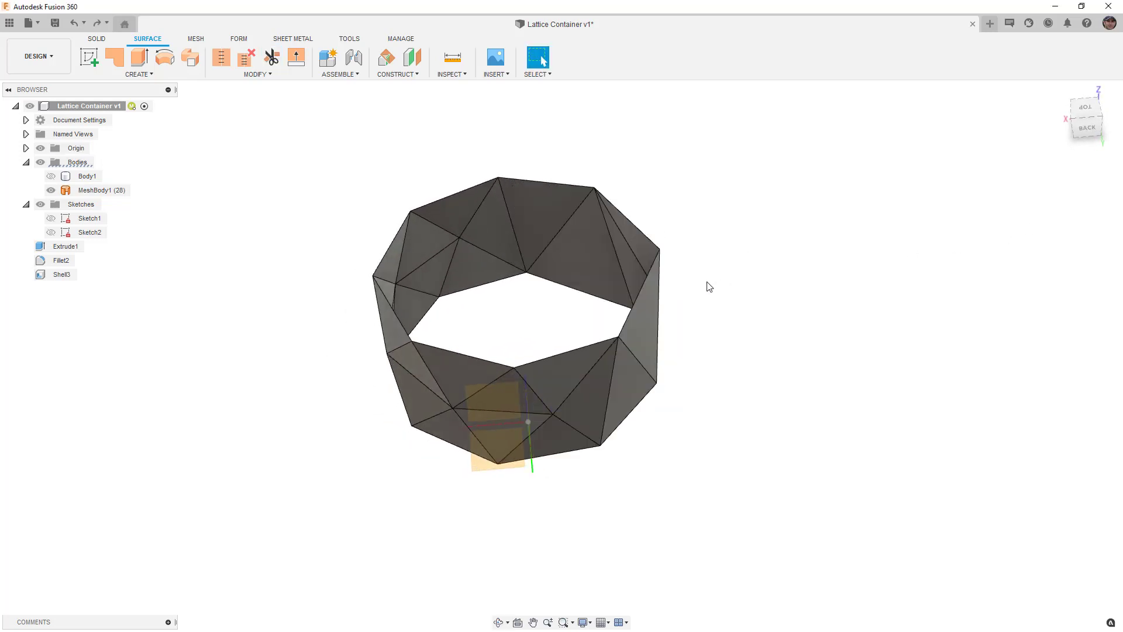
Step: Hide the origin planes and axes again and reorient the view on the full ring
{"action": "left_click", "coordinate": [527, 455]}
{"action": "middle_click_drag", "start_coordinate": [514, 458], "coordinate": [538, 460], "text": "shift"}
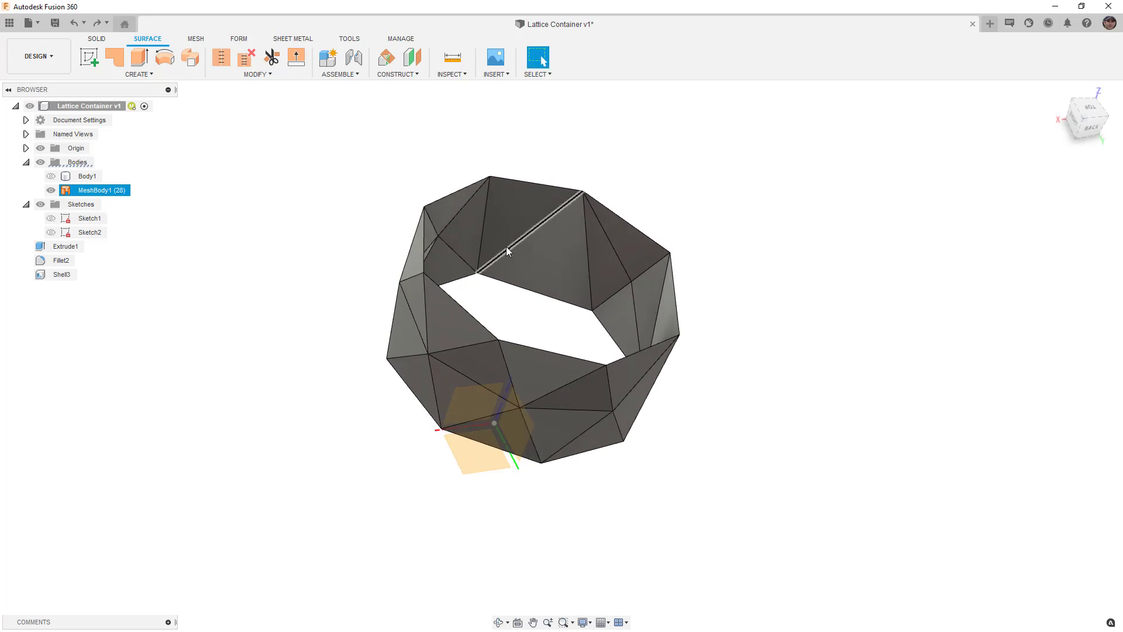
{"action": "key", "text": "Escape"}
{"action": "left_click", "coordinate": [40, 148]}
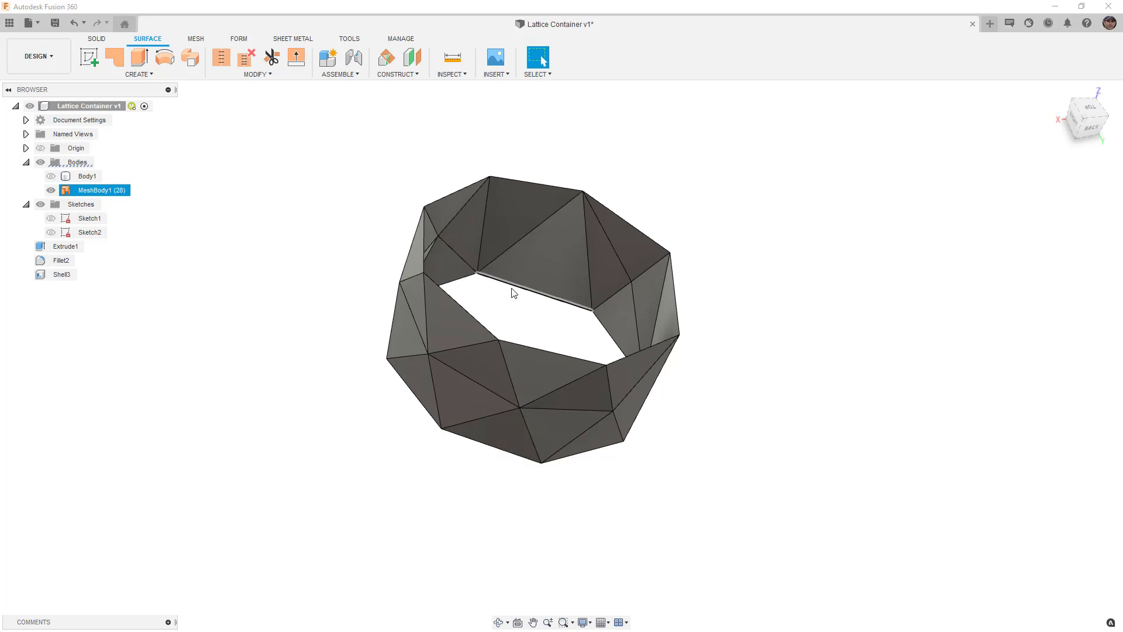
{"action": "mouse_move", "coordinate": [554, 309]}
{"action": "middle_mouse_down", "text": "shift"}
{"action": "mouse_move", "coordinate": [544, 308]}
{"action": "mouse_move", "coordinate": [554, 302]}
{"action": "middle_mouse_up", "text": "shift"}
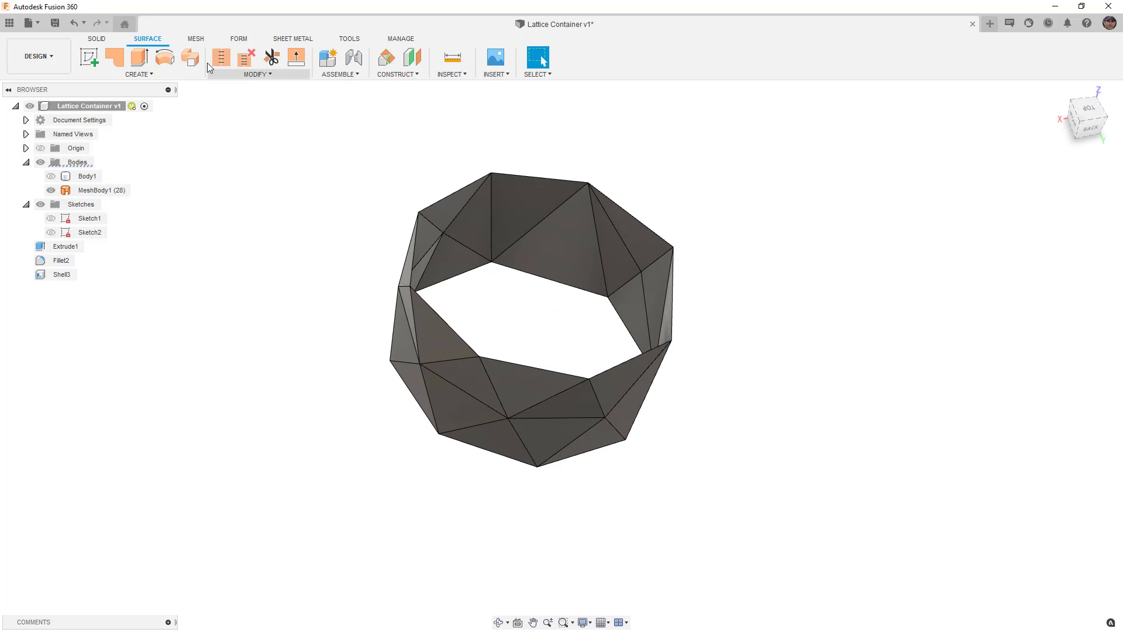
{"action": "left_click", "coordinate": [238, 40]}
Step: Start a Pipe with edge selection priority, 2 mm diameter, along all mesh edges
{"action": "left_click", "coordinate": [211, 75]}
{"action": "left_click", "coordinate": [130, 190]}
{"action": "left_click", "coordinate": [568, 74]}
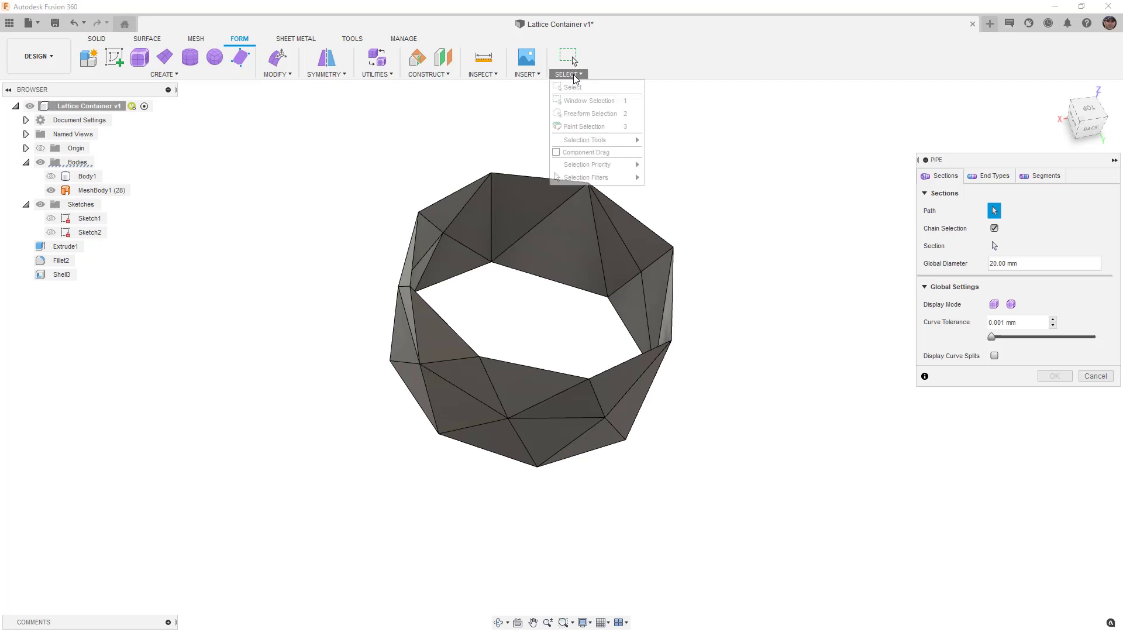
{"action": "mouse_move", "coordinate": [615, 170]}
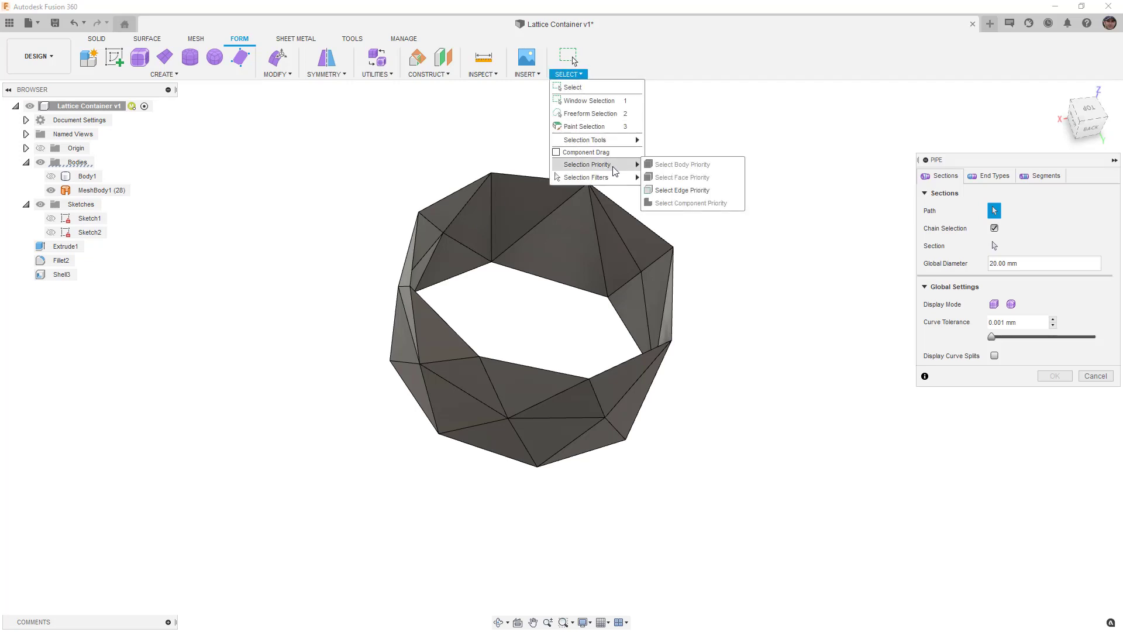
{"action": "left_click", "coordinate": [682, 190]}
{"action": "left_click", "coordinate": [1036, 268]}
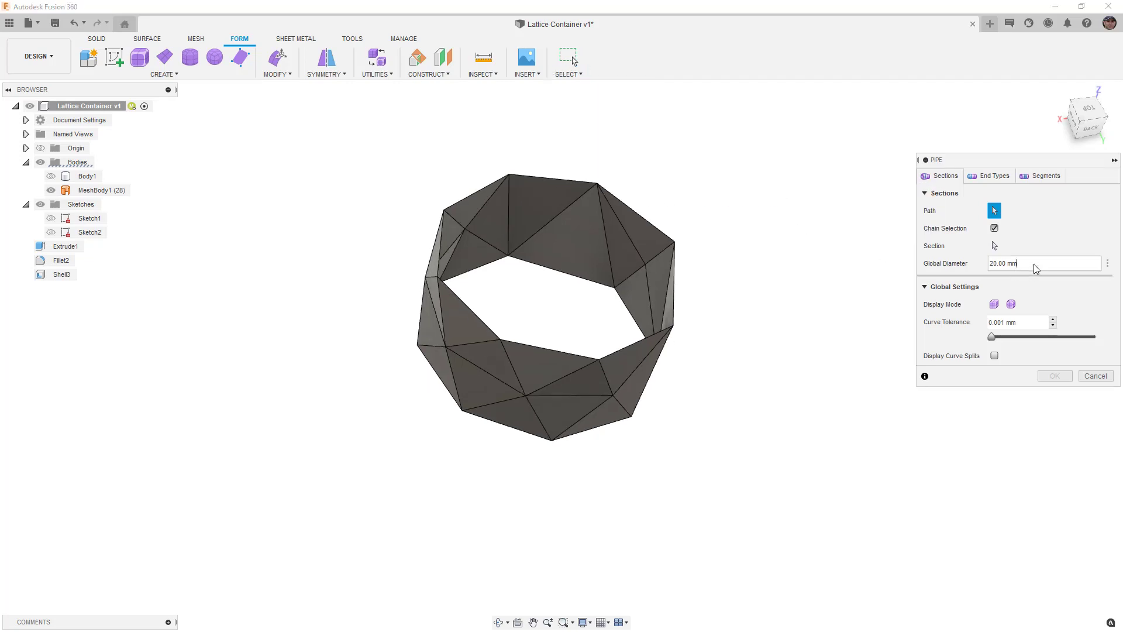
{"action": "left_click_drag", "start_coordinate": [1009, 264], "coordinate": [980, 267]}
{"action": "type", "text": "2"}
{"action": "left_click_drag", "start_coordinate": [353, 129], "coordinate": [736, 513]}
Step: Smooth the pipes, lower the segment density, create the lattice, and hide MeshBody1
{"action": "middle_click_drag", "start_coordinate": [725, 469], "coordinate": [720, 431], "text": "shift"}
{"action": "left_click", "coordinate": [1011, 286]}
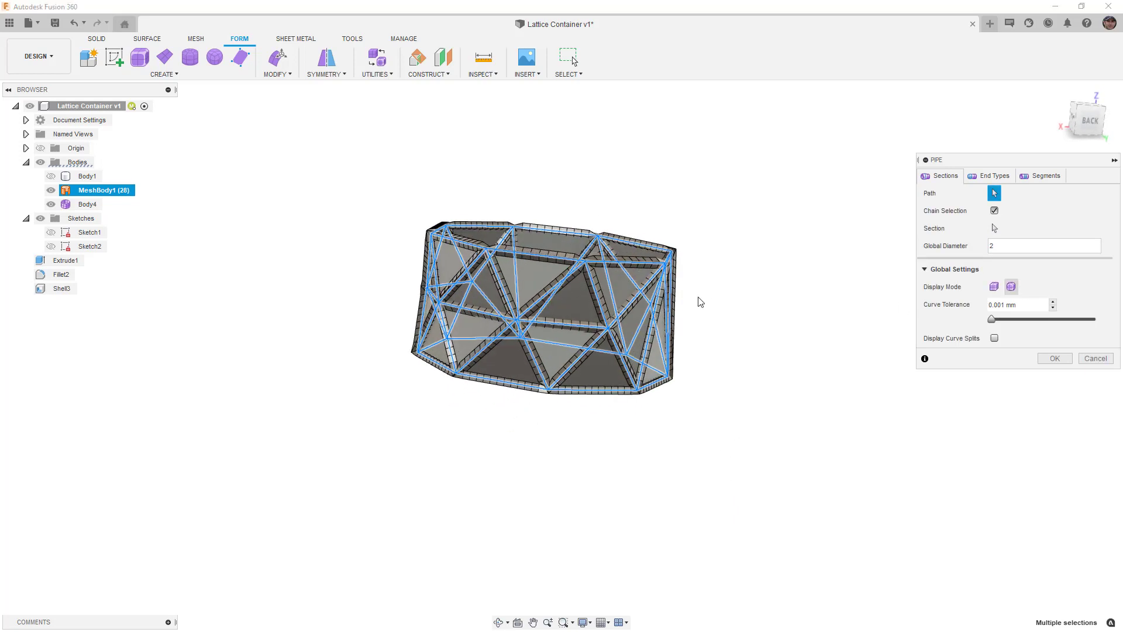
{"action": "scroll", "coordinate": [625, 309], "scroll_direction": "up", "scroll_amount": 8}
{"action": "middle_click_drag", "start_coordinate": [625, 309], "coordinate": [617, 319], "text": "shift"}
{"action": "left_click", "coordinate": [1043, 176]}
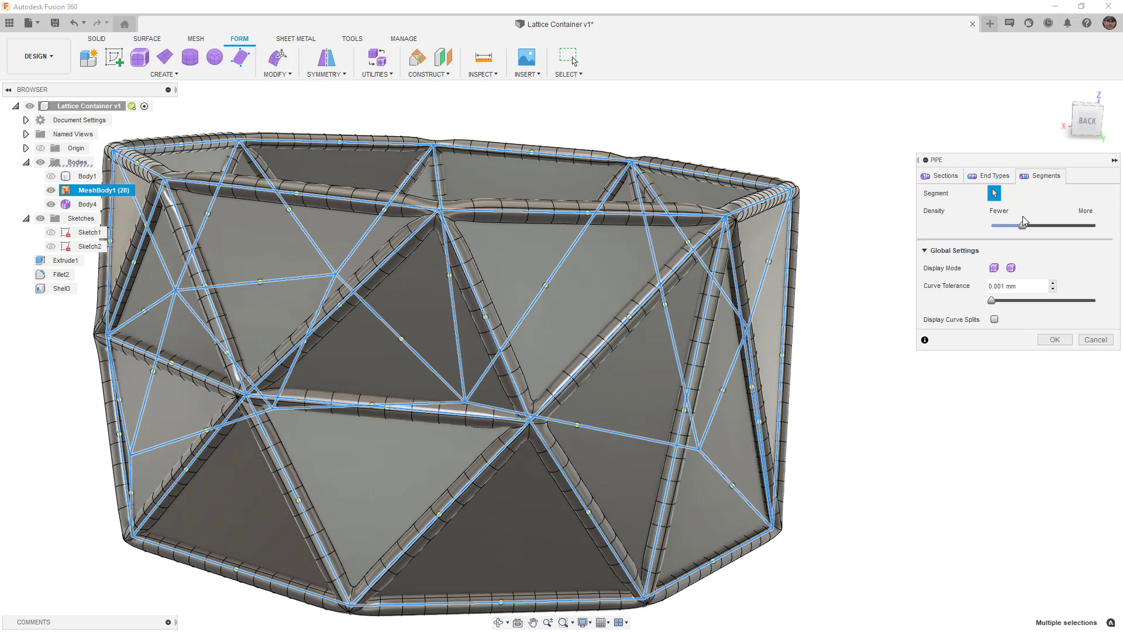
{"action": "left_click_drag", "start_coordinate": [1023, 228], "coordinate": [1001, 230]}
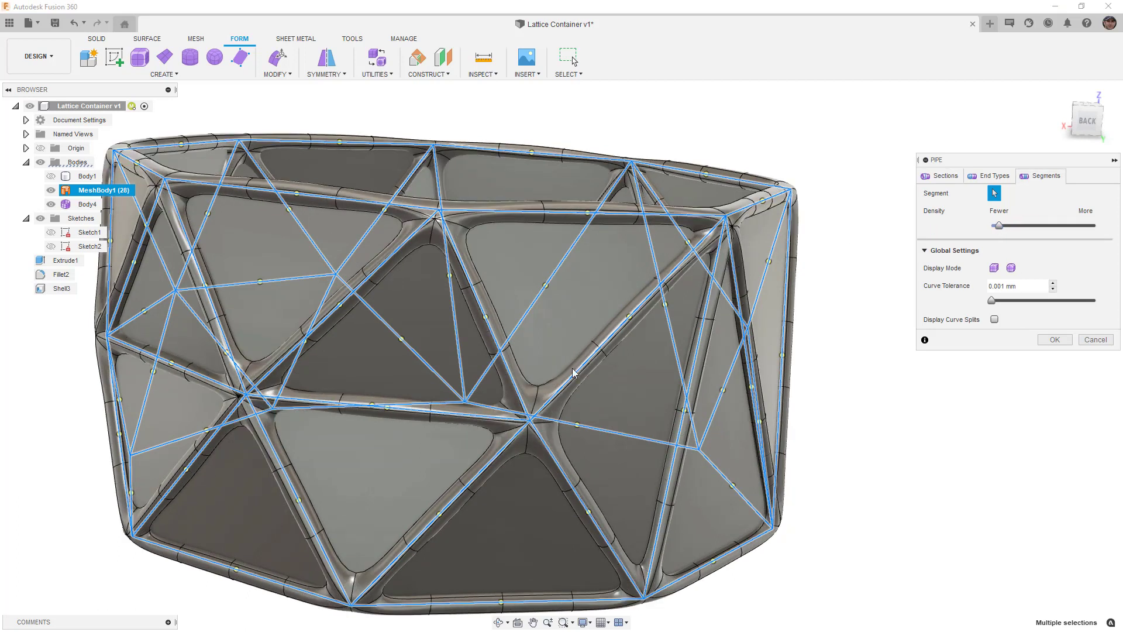
{"action": "mouse_move", "coordinate": [533, 417]}
{"action": "middle_mouse_down", "text": "shift"}
{"action": "mouse_move", "coordinate": [454, 328]}
{"action": "mouse_move", "coordinate": [514, 427]}
{"action": "middle_mouse_up", "text": "shift"}
{"action": "scroll", "coordinate": [514, 427], "scroll_direction": "down", "scroll_amount": 5}
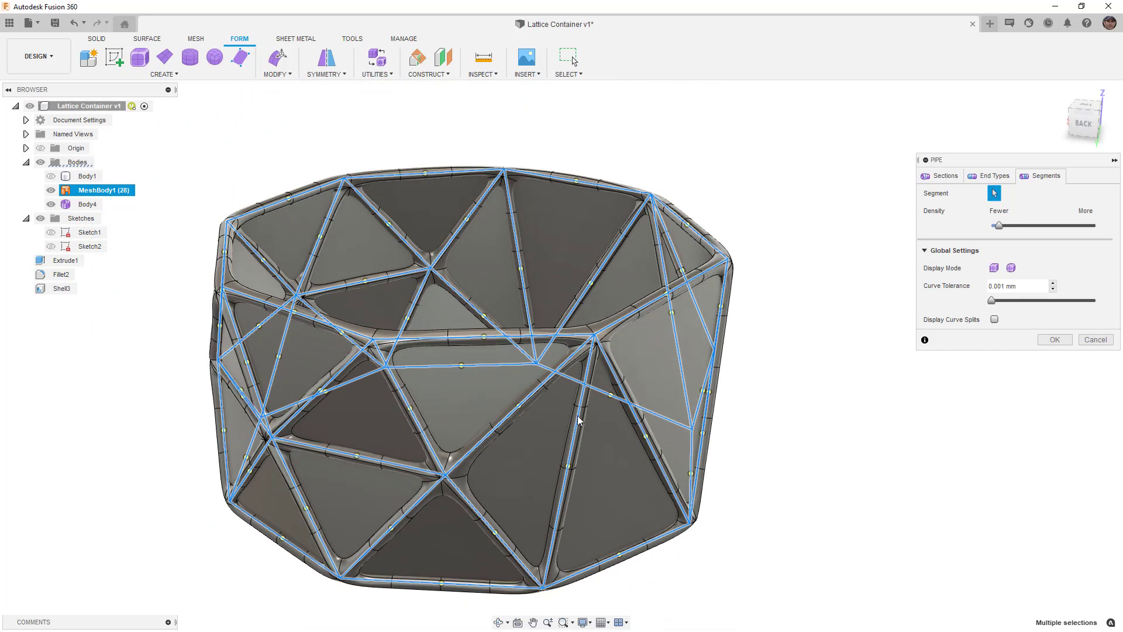
{"action": "left_click", "coordinate": [1054, 340]}
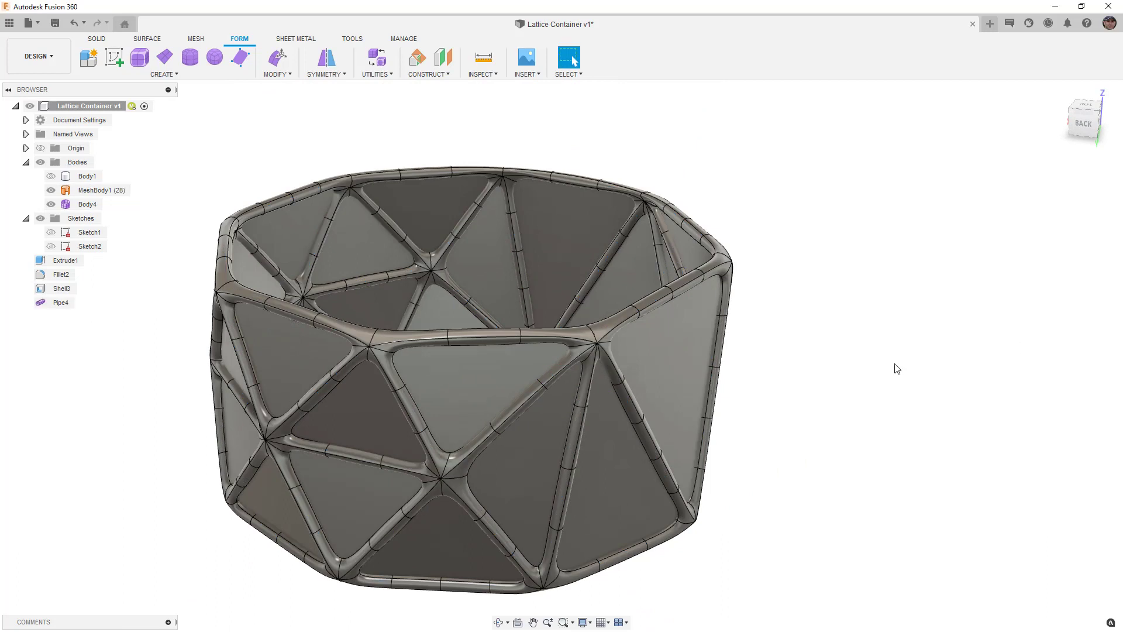
{"action": "left_click", "coordinate": [52, 190]}
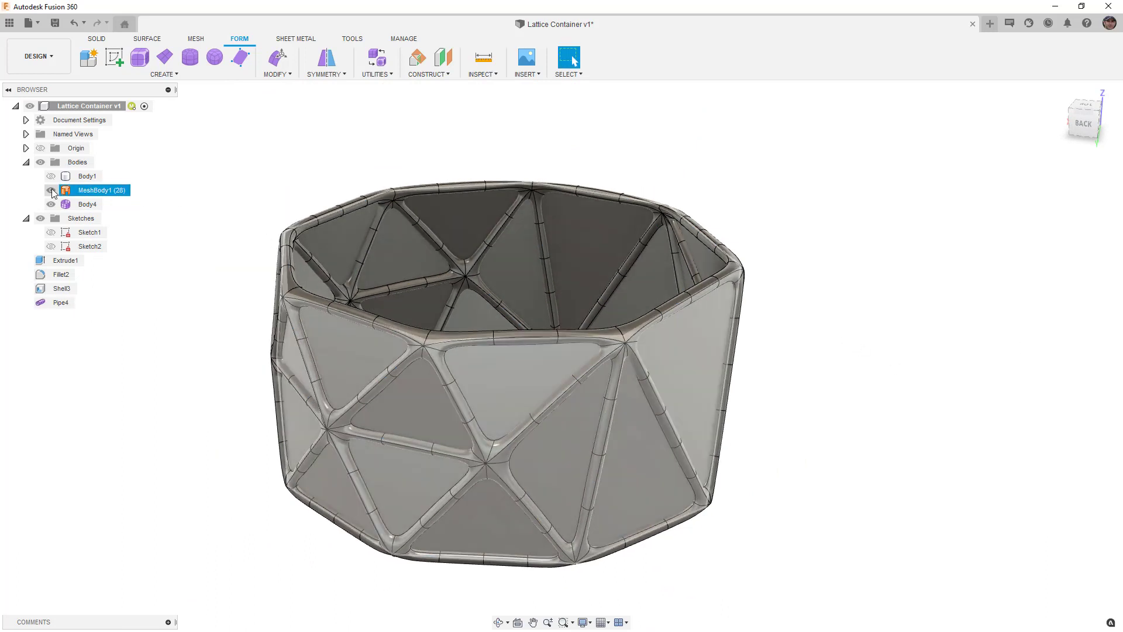
{"action": "middle_click_drag", "start_coordinate": [457, 321], "coordinate": [510, 341], "text": "shift"}
Step: Convert the T-spline lattice Body4 into a solid BRep body, Body5
{"action": "key", "text": "Escape"}
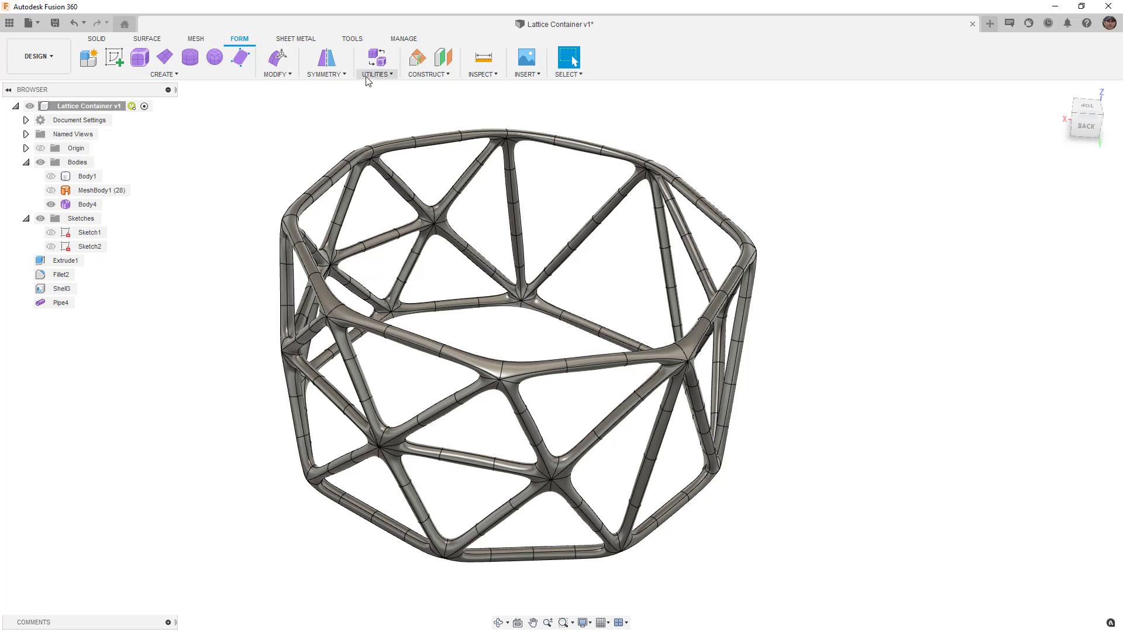
{"action": "left_click", "coordinate": [88, 205]}
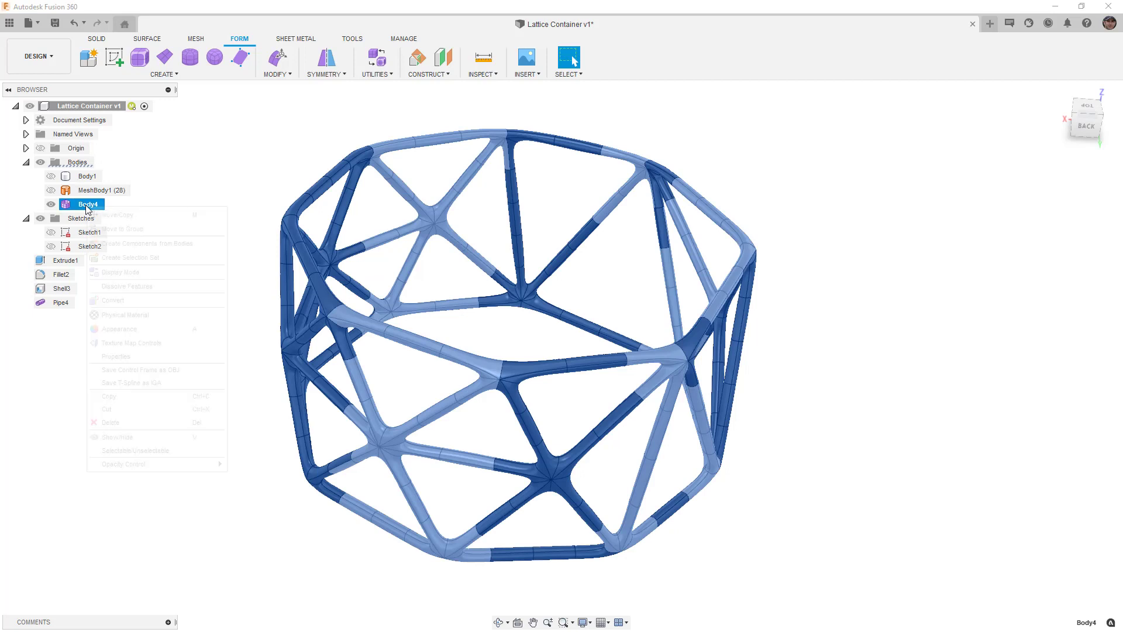
{"action": "right_click", "coordinate": [88, 209]}
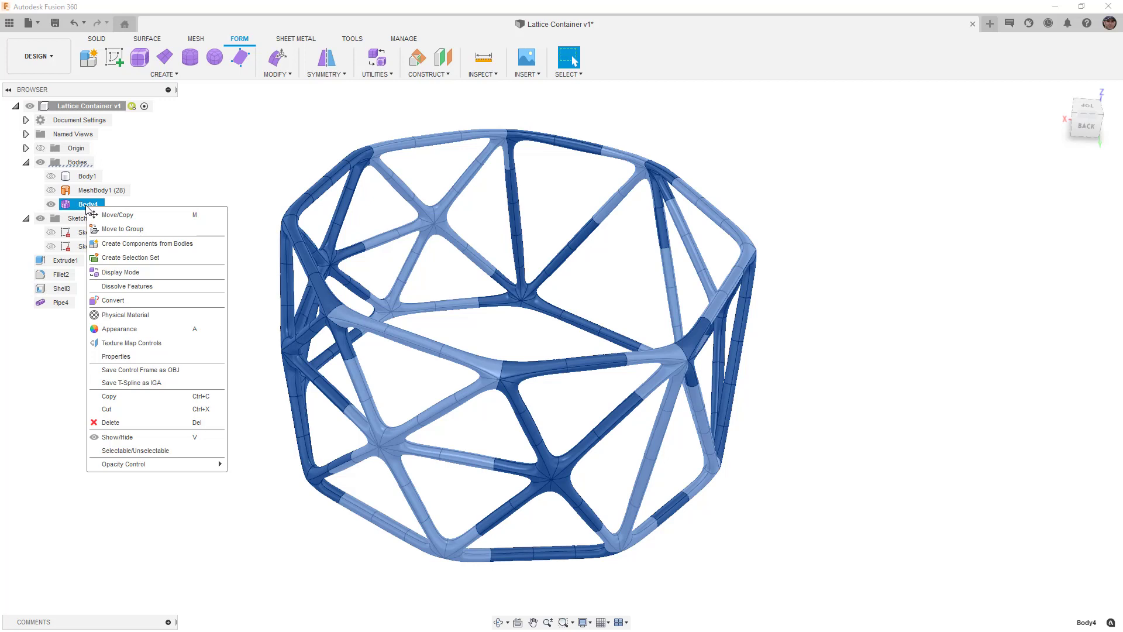
{"action": "left_click", "coordinate": [126, 300]}
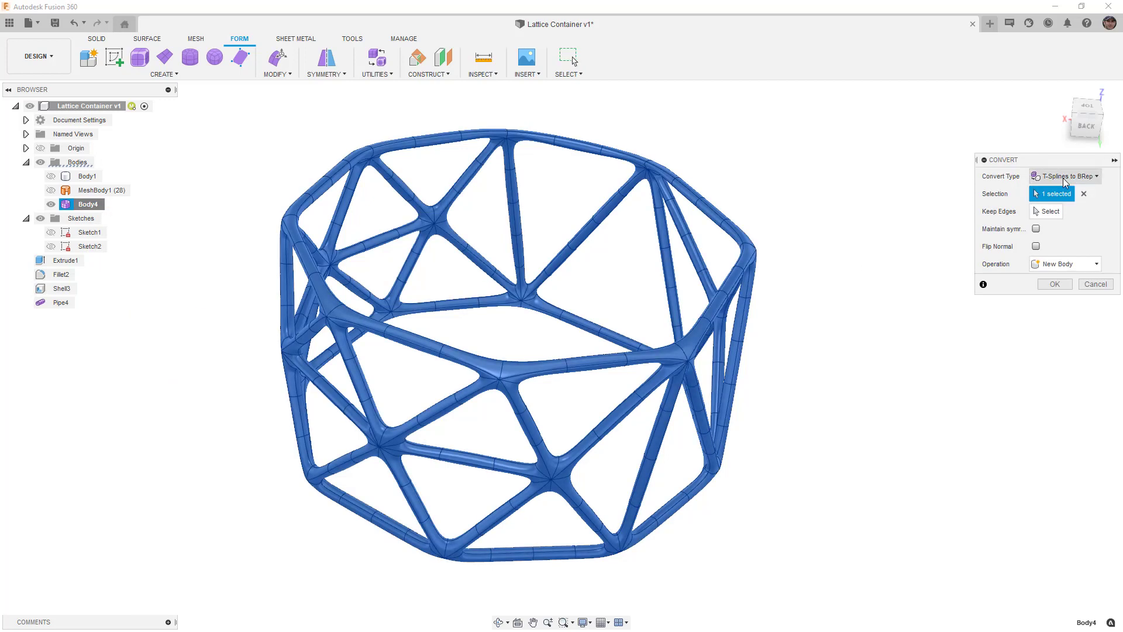
{"action": "left_click", "coordinate": [1056, 286]}
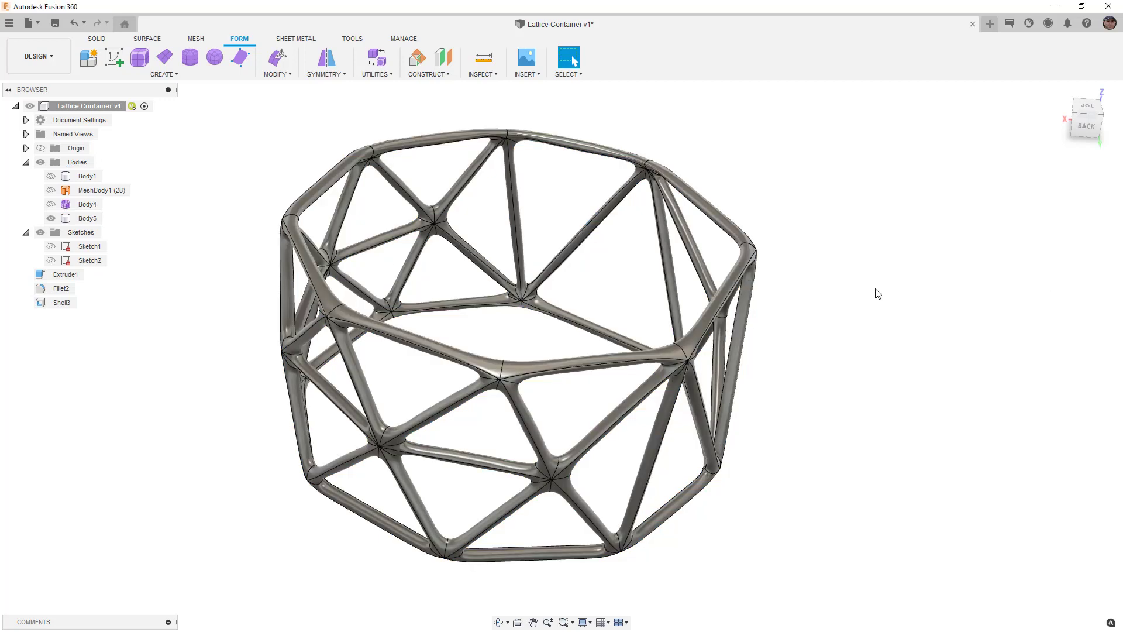
Step: Turn Body4's visibility back on and orbit the lattice slightly
{"action": "left_click", "coordinate": [50, 204]}
{"action": "left_click", "coordinate": [411, 235]}
{"action": "scroll", "coordinate": [411, 238], "scroll_direction": "down", "scroll_amount": 3}
{"action": "middle_click_drag", "start_coordinate": [431, 263], "coordinate": [349, 227], "text": "shift"}
Step: Create an 80 mm tall, 114.293 mm diameter cylinder centred on the origin around the lattice
{"action": "key", "text": "Escape"}
{"action": "left_click", "coordinate": [97, 38]}
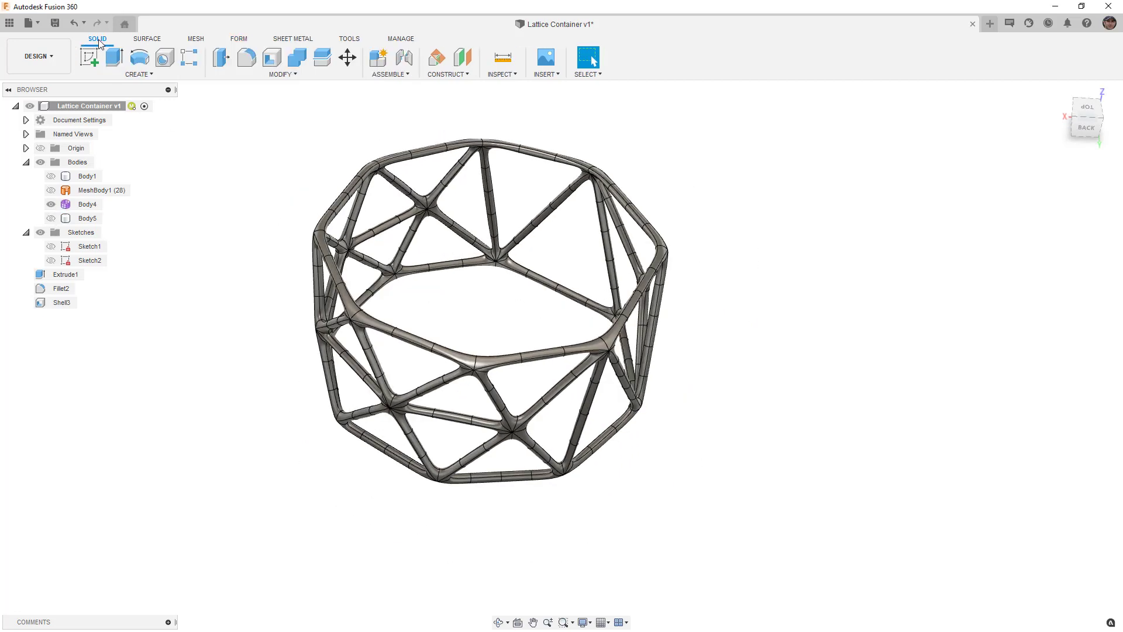
{"action": "left_click", "coordinate": [138, 75]}
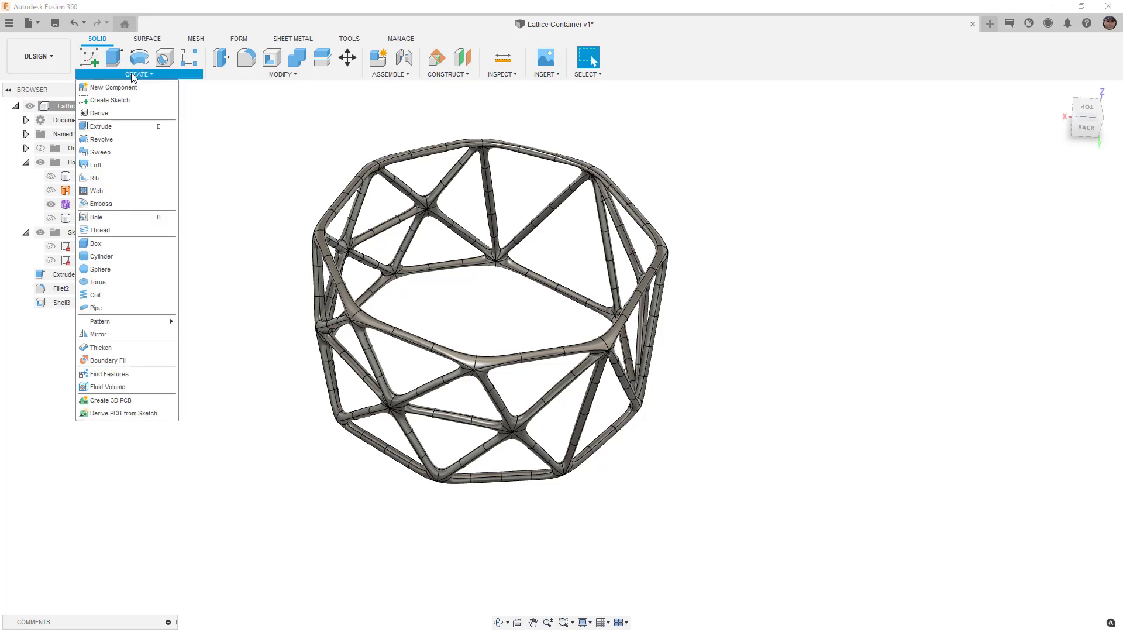
{"action": "left_click", "coordinate": [111, 258]}
{"action": "left_click", "coordinate": [531, 260]}
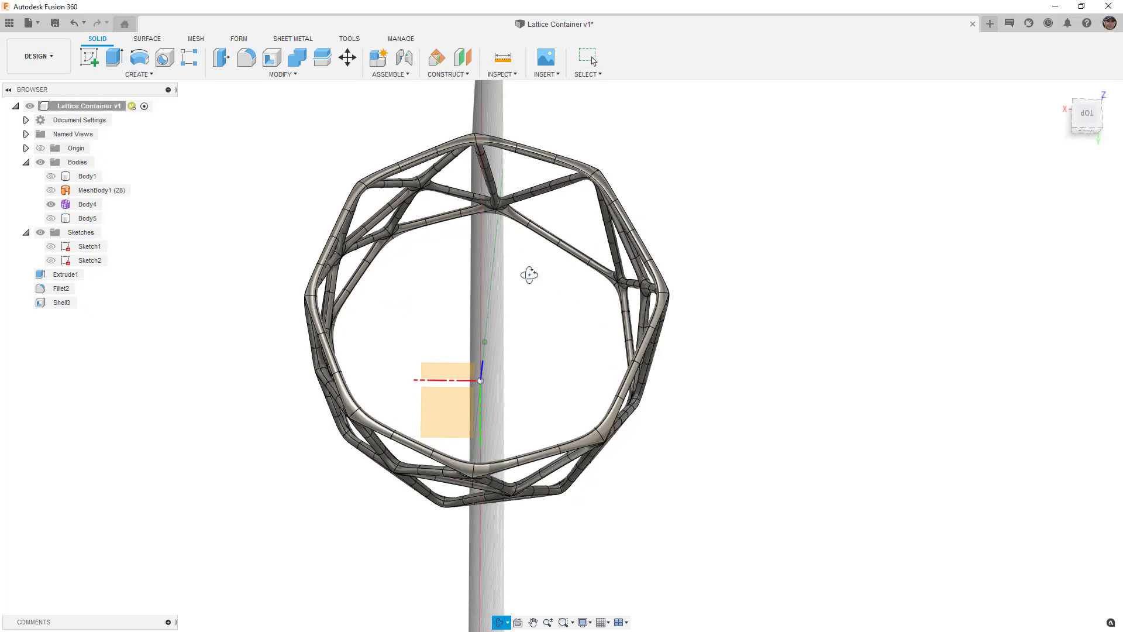
{"action": "left_click", "coordinate": [480, 368]}
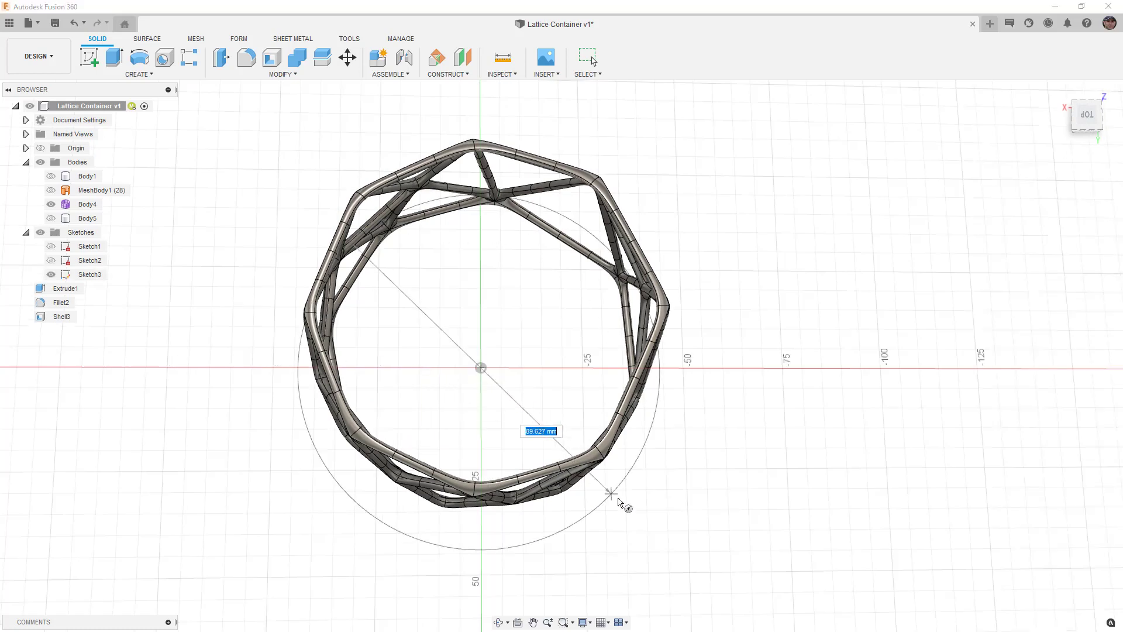
{"action": "left_click", "coordinate": [659, 522]}
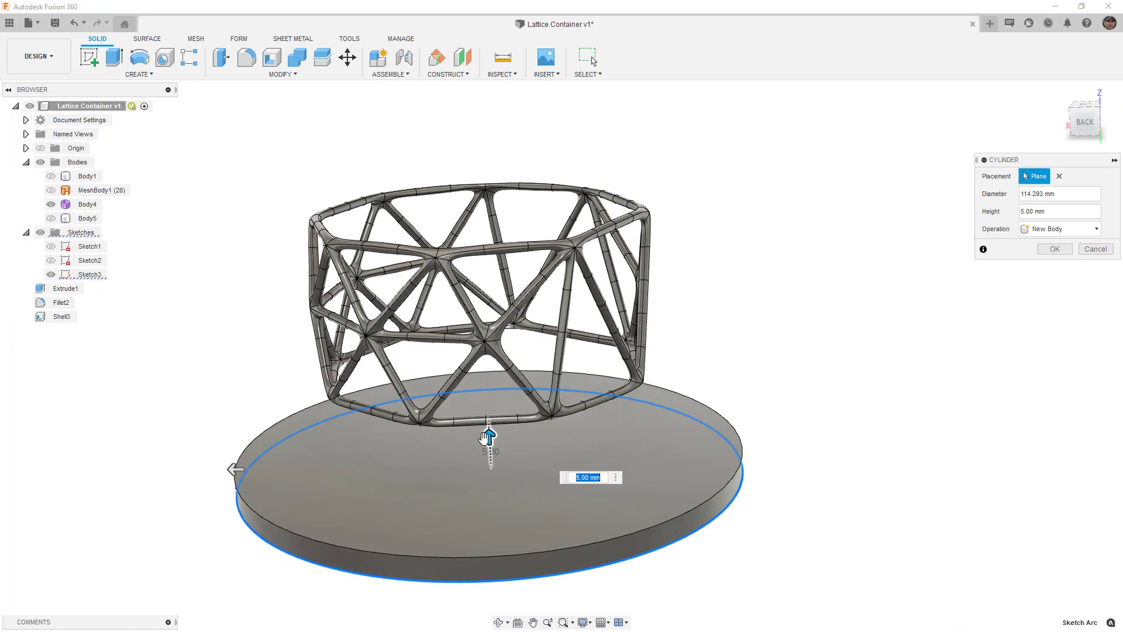
{"action": "left_click_drag", "start_coordinate": [489, 452], "coordinate": [480, 116]}
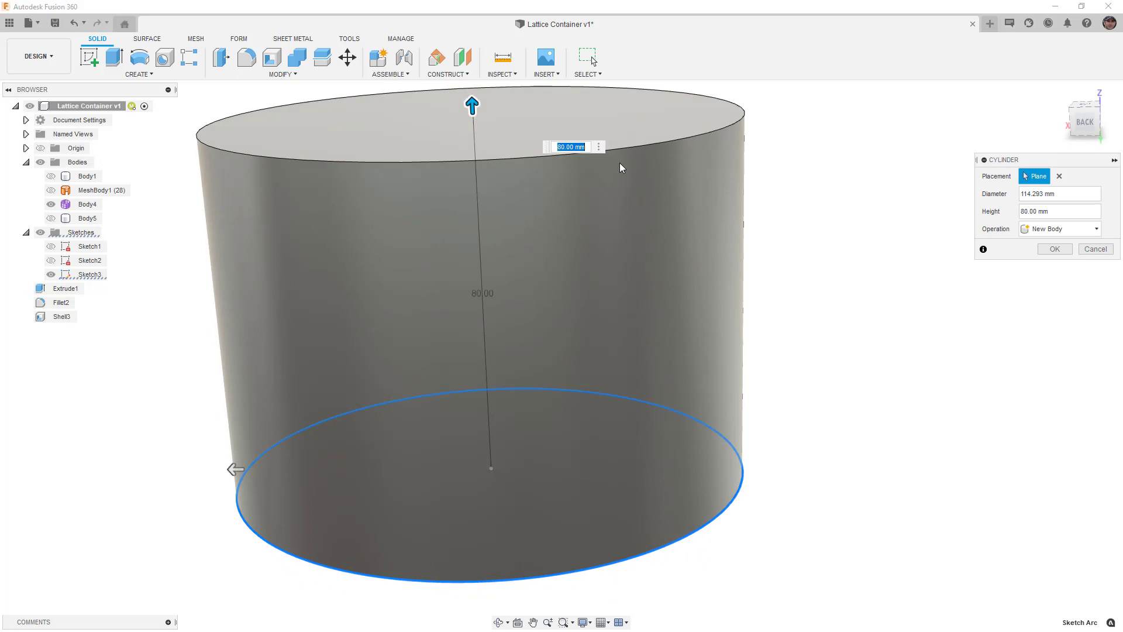
{"action": "left_click", "coordinate": [1055, 248]}
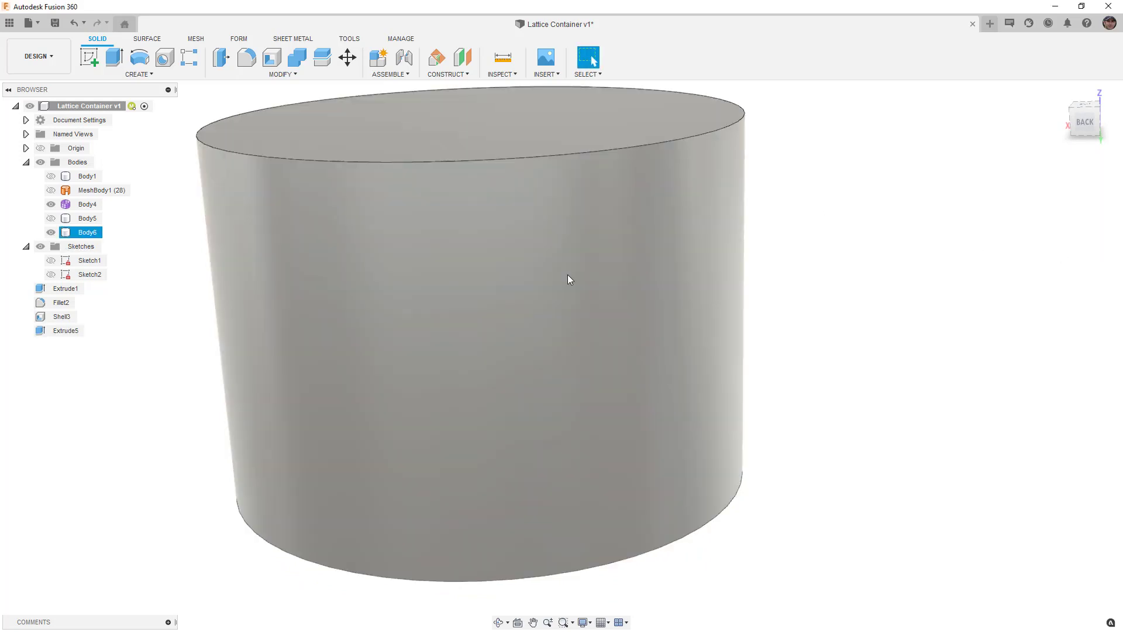
Step: Set cylinder Body6 to 40% opacity and fit the whole cylinder in view
{"action": "left_click", "coordinate": [80, 233]}
{"action": "right_click", "coordinate": [81, 233]}
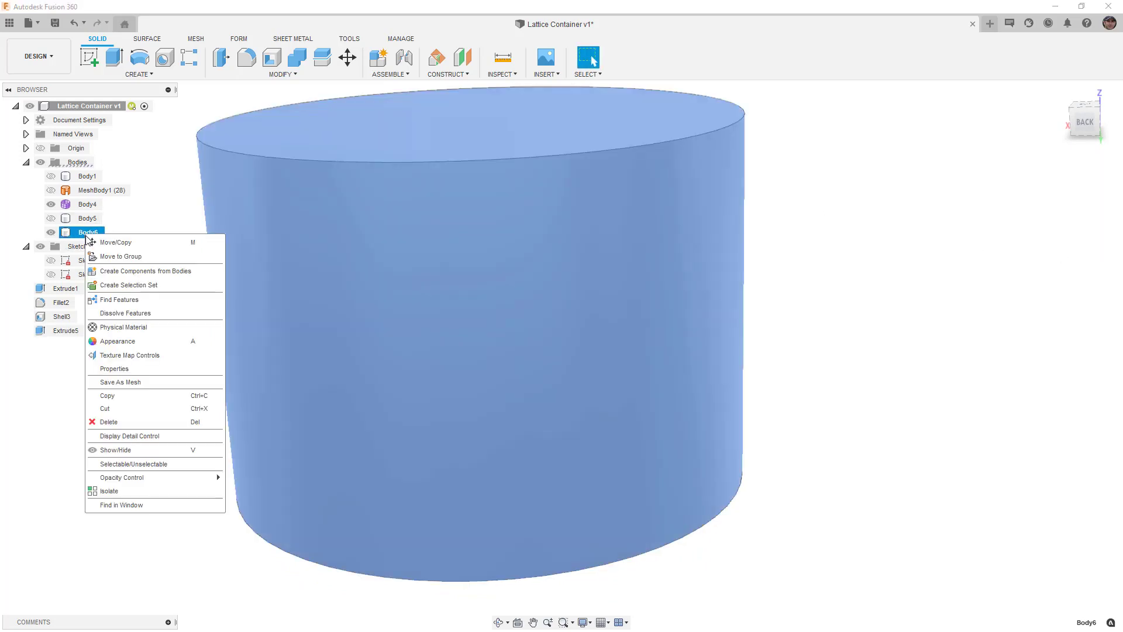
{"action": "mouse_move", "coordinate": [169, 486]}
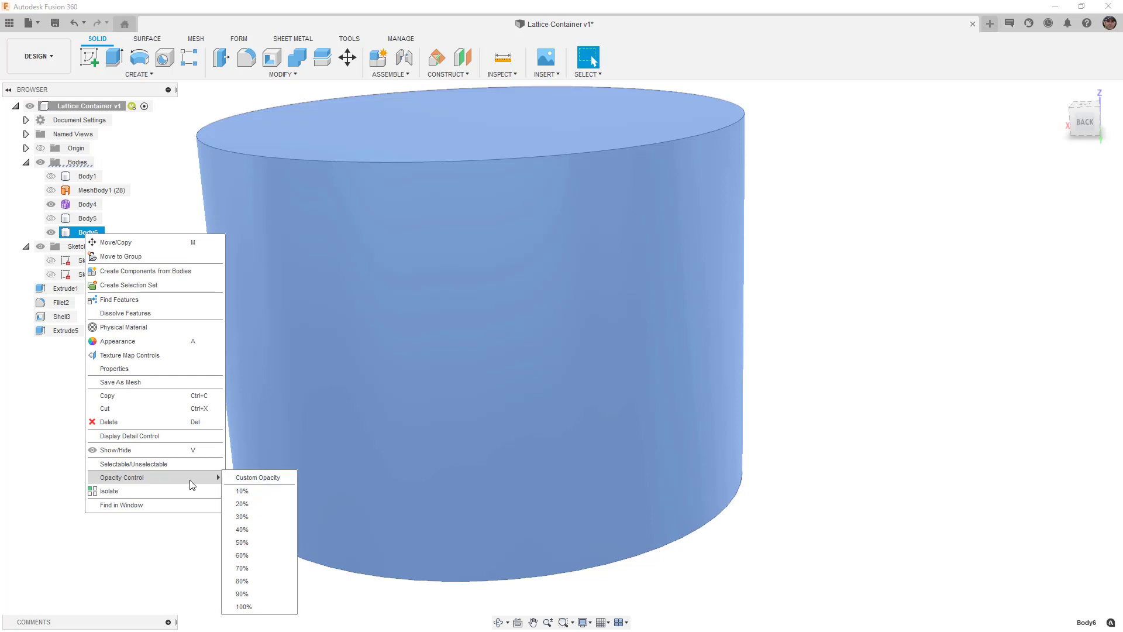
{"action": "left_click", "coordinate": [258, 528]}
{"action": "left_click", "coordinate": [797, 376]}
{"action": "mouse_move", "coordinate": [798, 376]}
{"action": "middle_mouse_down", "text": "shift"}
{"action": "mouse_move", "coordinate": [786, 350]}
{"action": "mouse_move", "coordinate": [800, 379]}
{"action": "middle_mouse_up", "text": "shift"}
{"action": "left_click", "coordinate": [499, 275]}
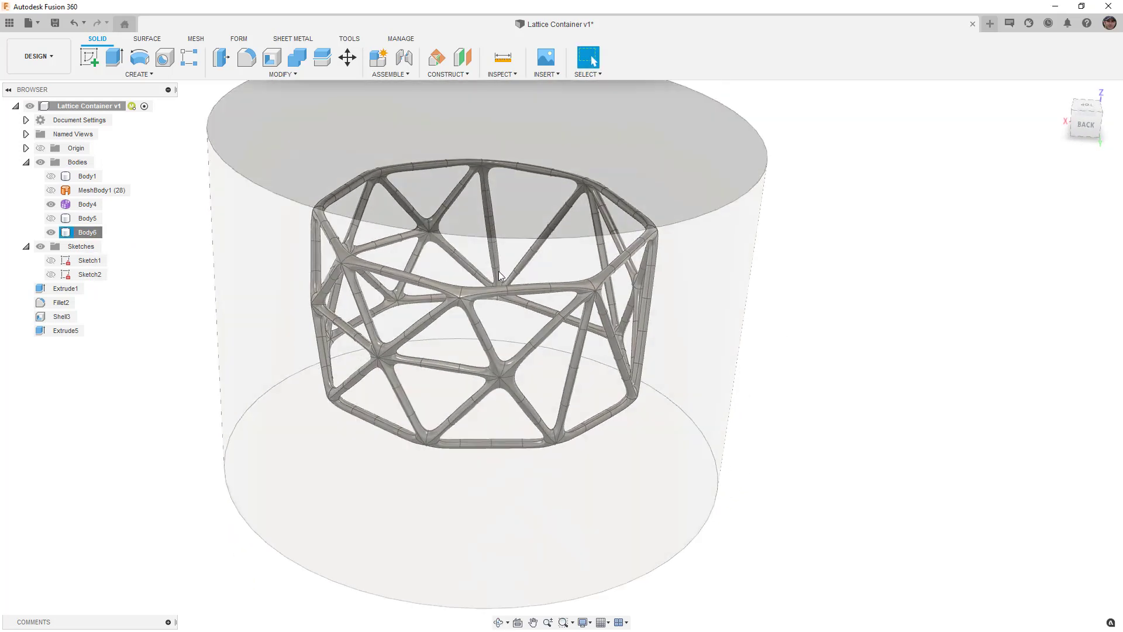
{"action": "key", "text": "F6"}
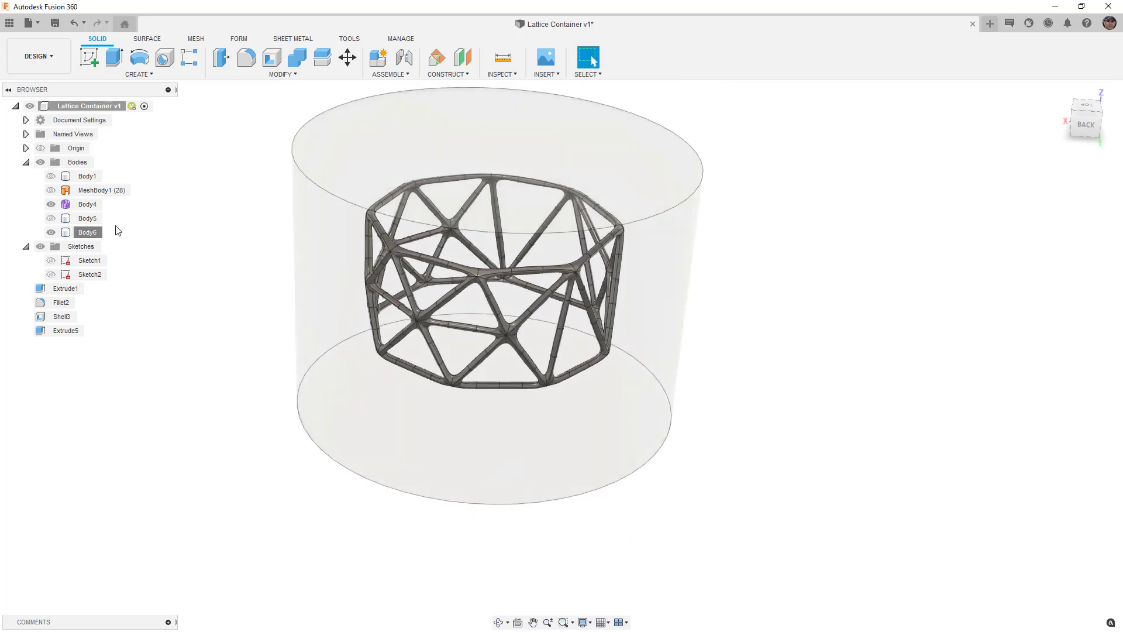
Step: Toggle Body4 and Body5 visibility to compare the T-spline and solid lattices
{"action": "left_click", "coordinate": [80, 206]}
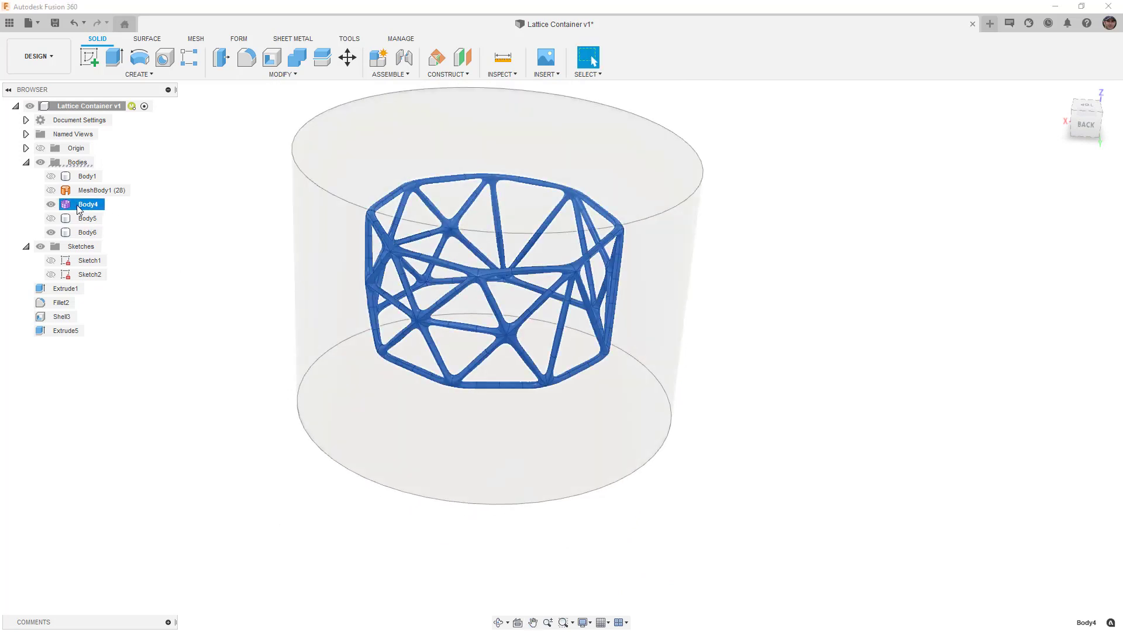
{"action": "left_click", "coordinate": [51, 218]}
{"action": "left_click", "coordinate": [51, 204]}
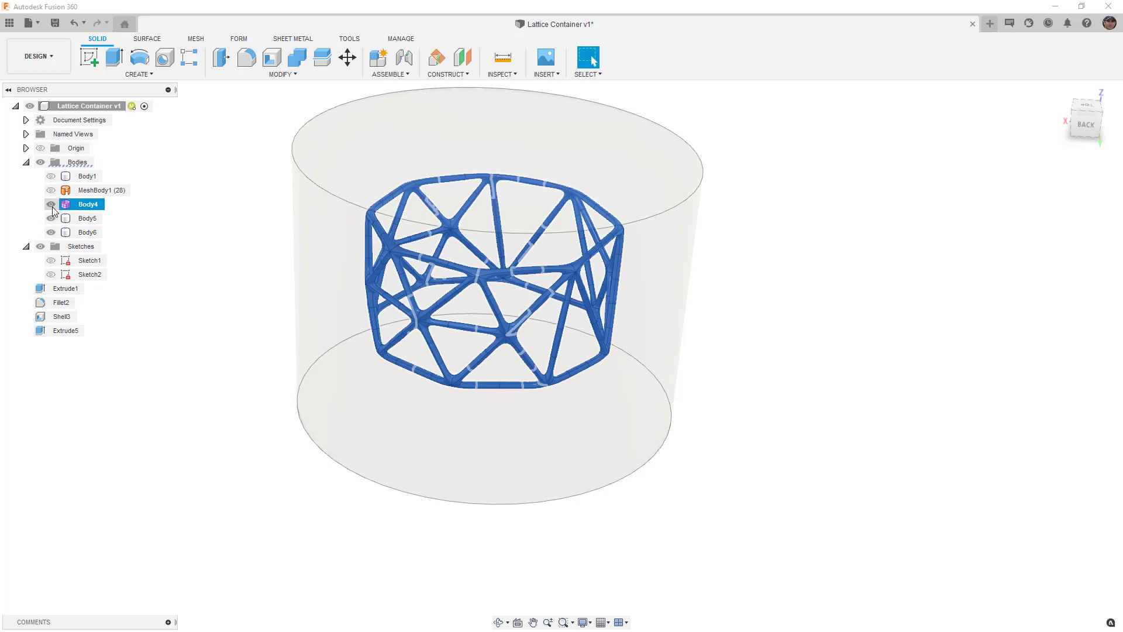
{"action": "left_click", "coordinate": [87, 219], "text": "ctrl"}
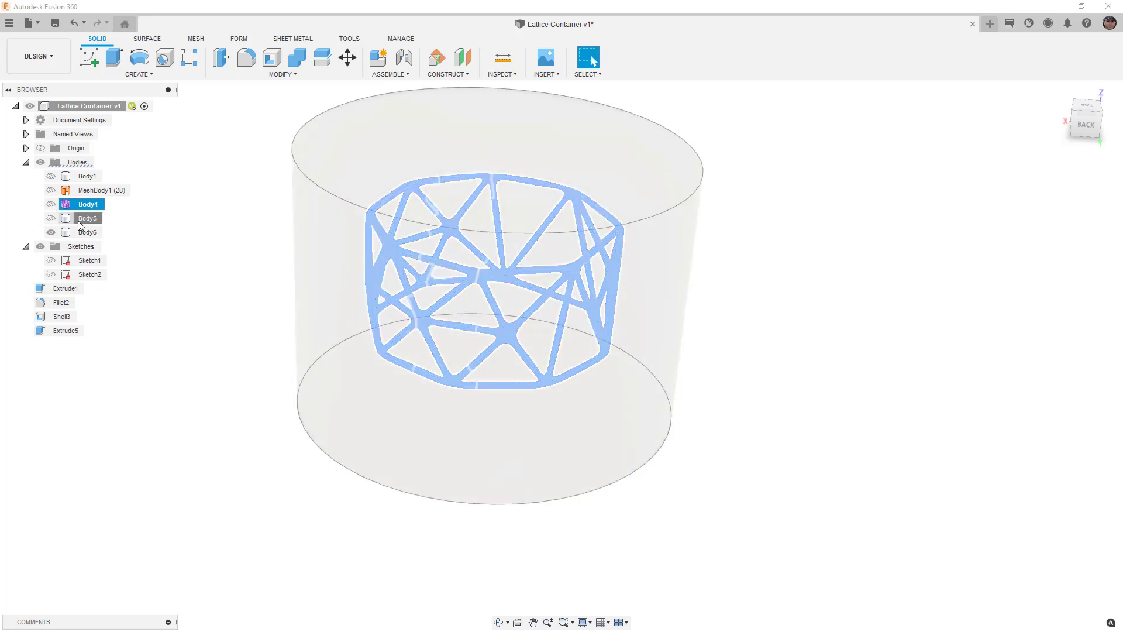
{"action": "left_click", "coordinate": [50, 205]}
{"action": "left_click", "coordinate": [168, 231]}
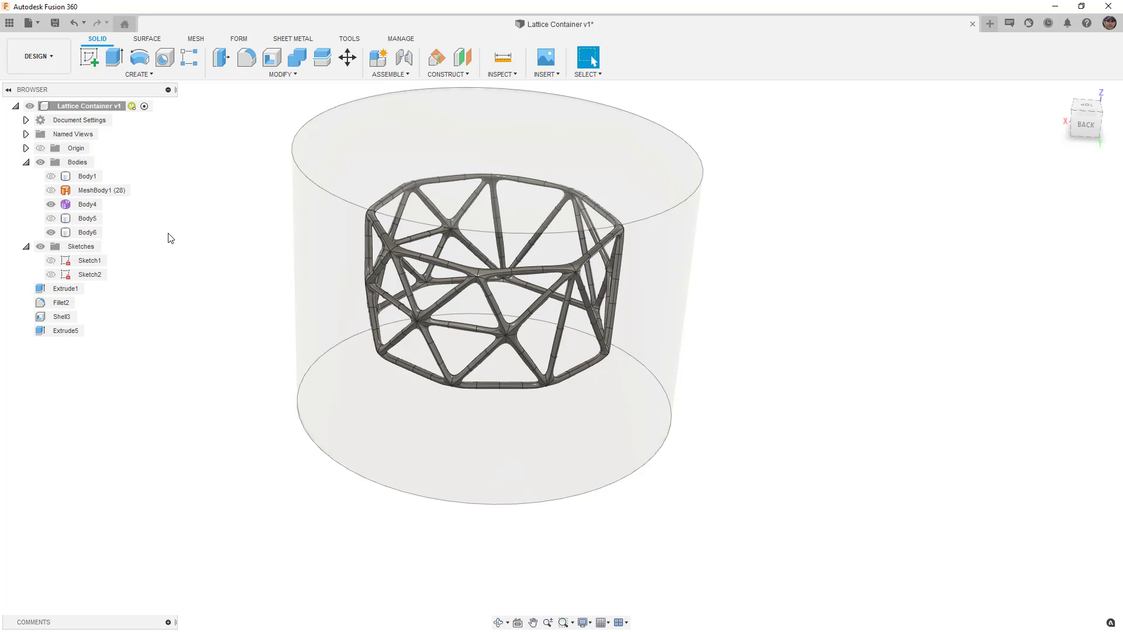
{"action": "left_click", "coordinate": [164, 76]}
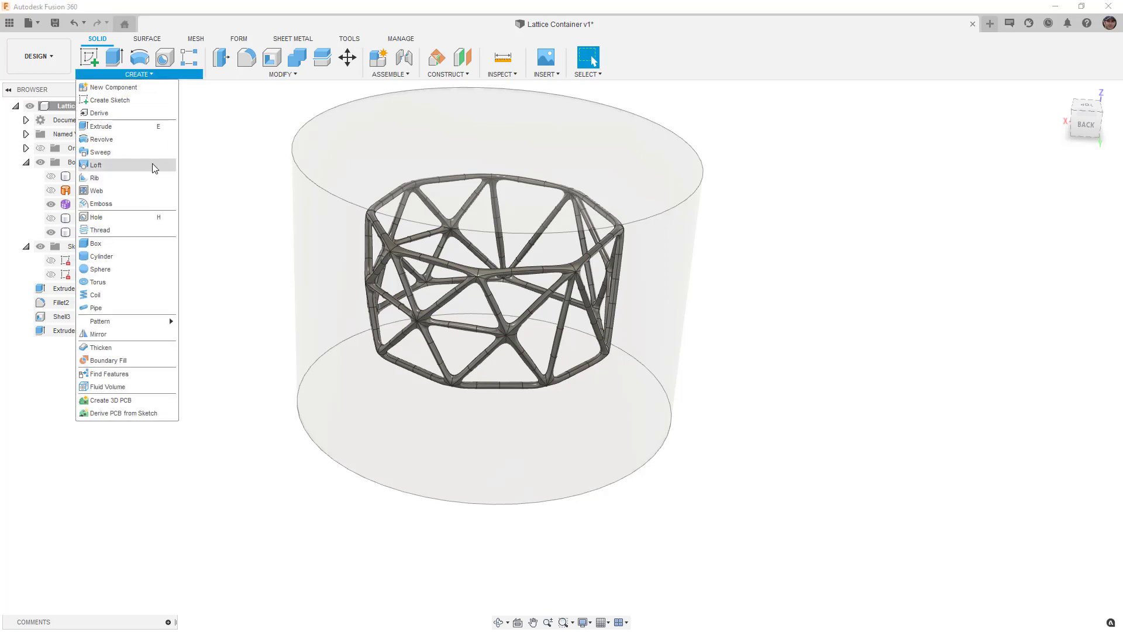
Step: Start a Boundary Fill using lattice Body4 and cylinder Body6 as tool bodies, then begin cell selection
{"action": "left_click", "coordinate": [128, 361]}
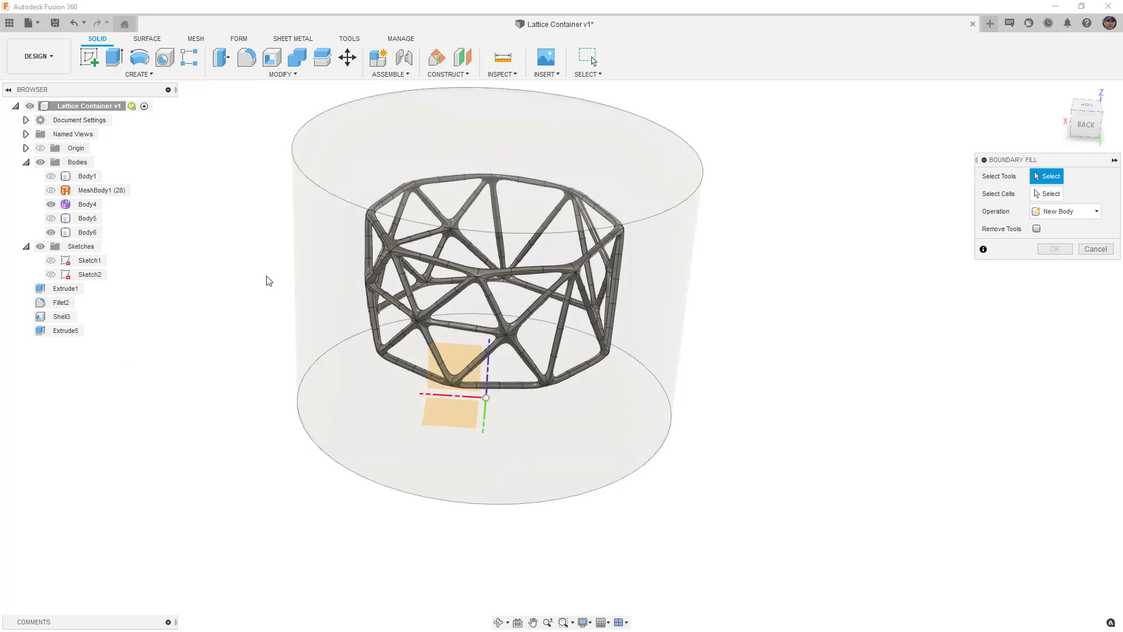
{"action": "middle_click_drag", "start_coordinate": [253, 269], "coordinate": [268, 280], "text": "shift"}
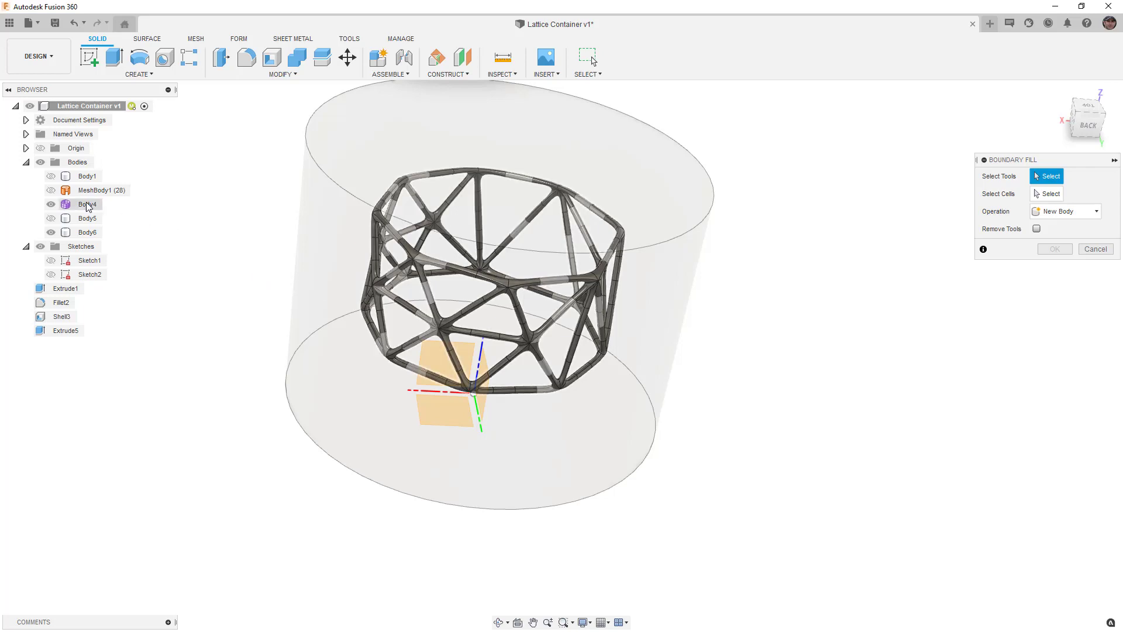
{"action": "left_click", "coordinate": [88, 204]}
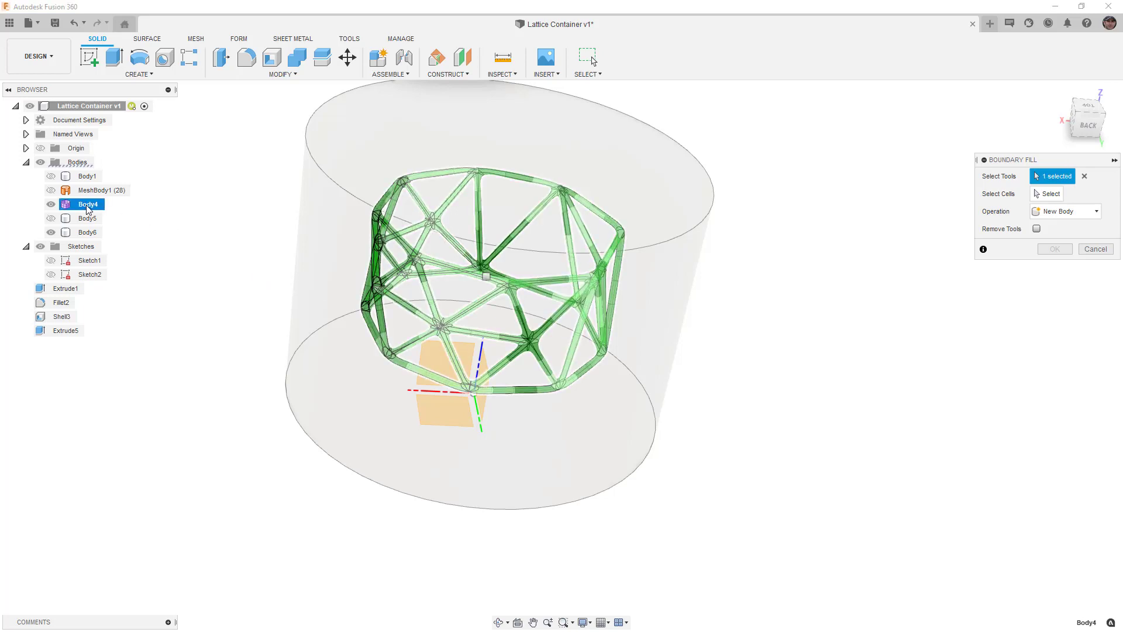
{"action": "mouse_move", "coordinate": [258, 225]}
{"action": "middle_mouse_down", "text": "shift"}
{"action": "mouse_move", "coordinate": [253, 280]}
{"action": "mouse_move", "coordinate": [261, 228]}
{"action": "middle_mouse_up", "text": "shift"}
{"action": "left_click", "coordinate": [316, 223]}
{"action": "middle_click_drag", "start_coordinate": [318, 262], "coordinate": [328, 240], "text": "shift"}
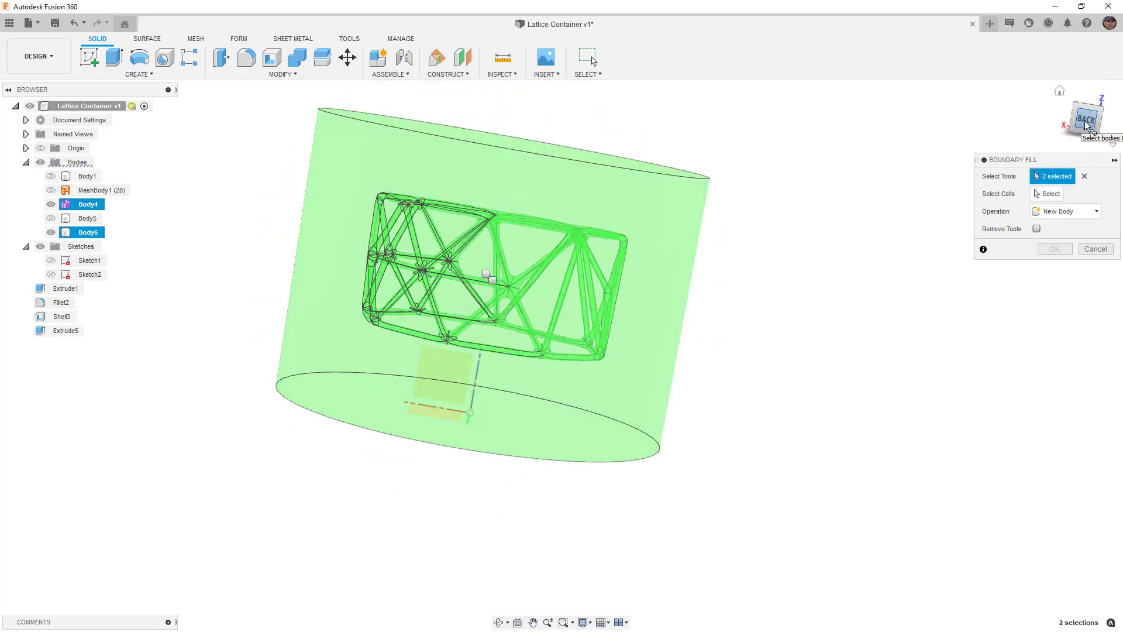
{"action": "left_click", "coordinate": [1087, 126]}
{"action": "left_click", "coordinate": [1055, 198]}
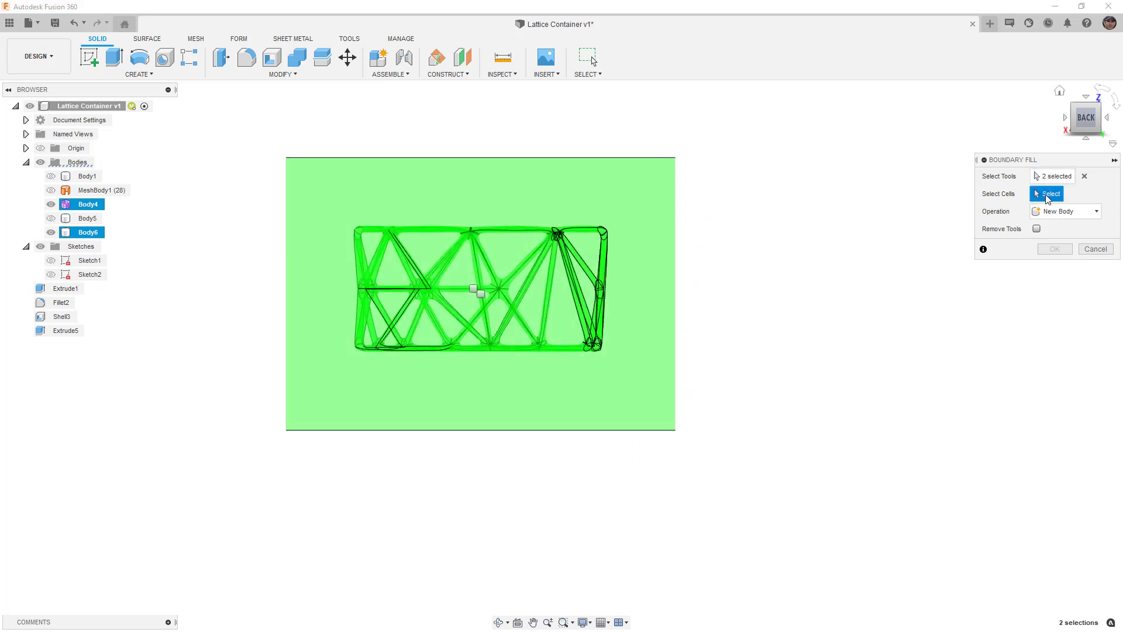
Step: Pick the cell between lattice and cylinder and fill it as a New Body
{"action": "middle_click_drag", "start_coordinate": [585, 234], "coordinate": [497, 296], "text": "shift"}
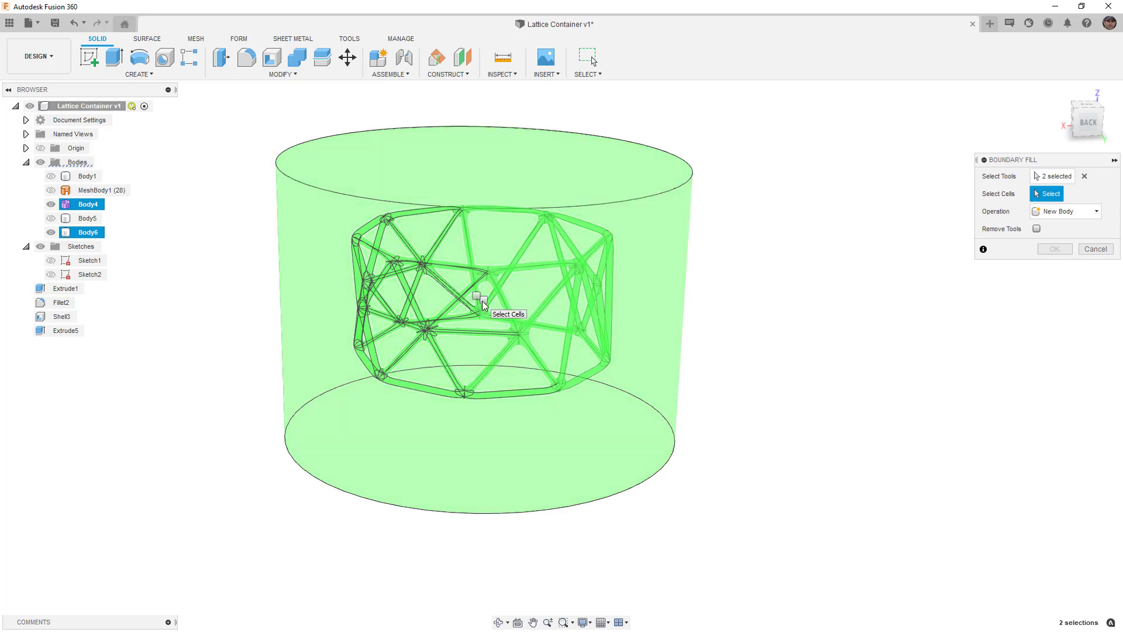
{"action": "left_click", "coordinate": [473, 296]}
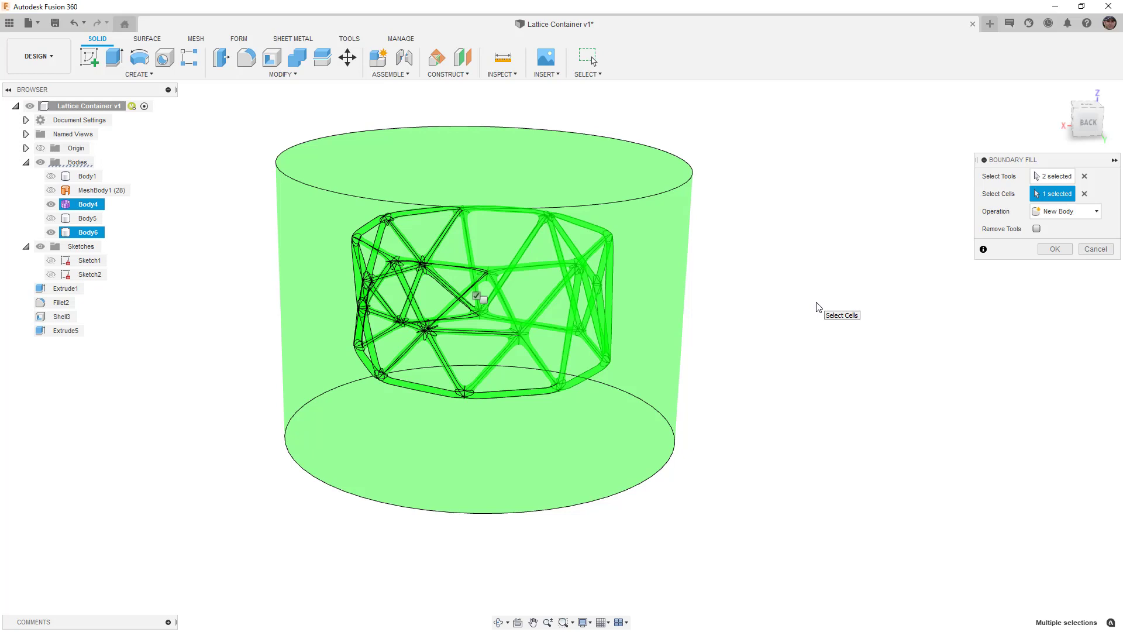
{"action": "left_click", "coordinate": [1073, 218]}
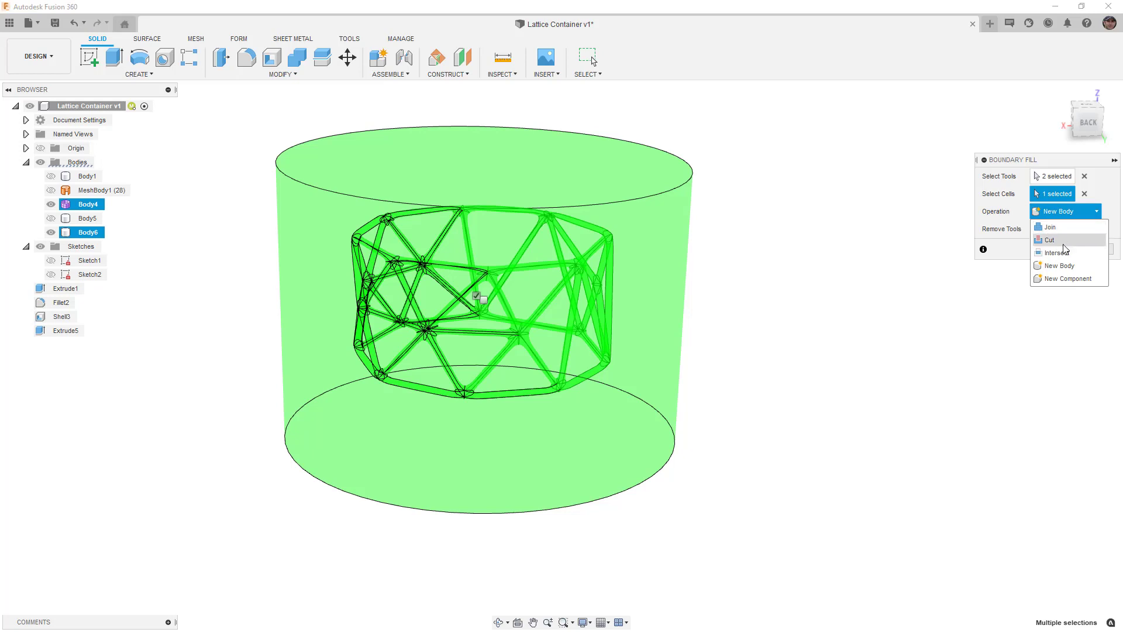
{"action": "left_click", "coordinate": [1018, 247]}
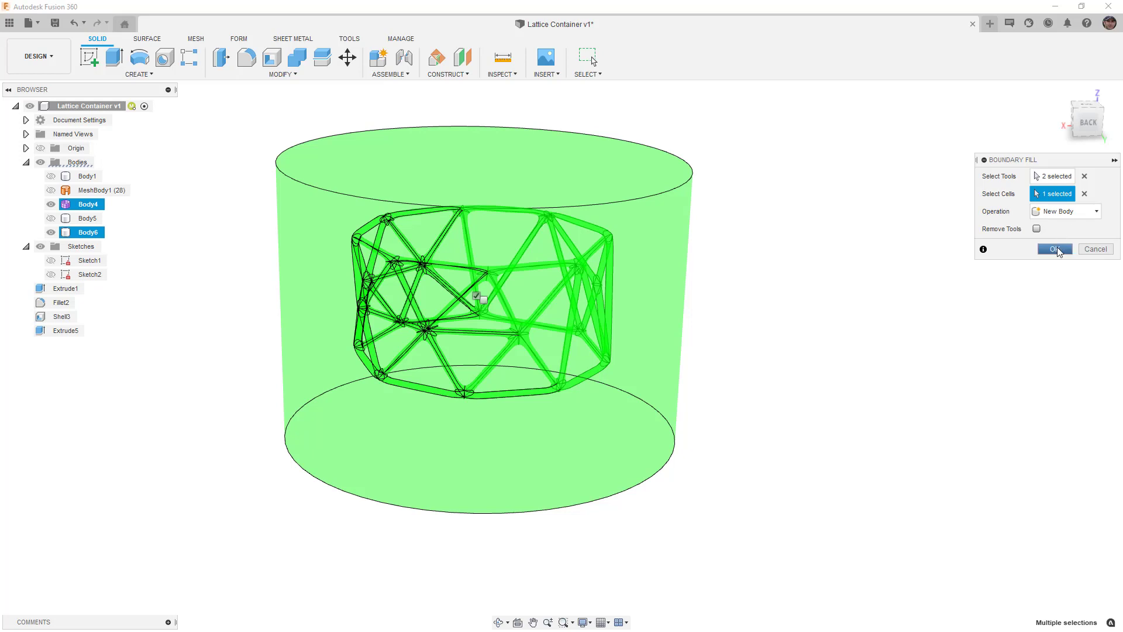
{"action": "left_click", "coordinate": [1056, 249]}
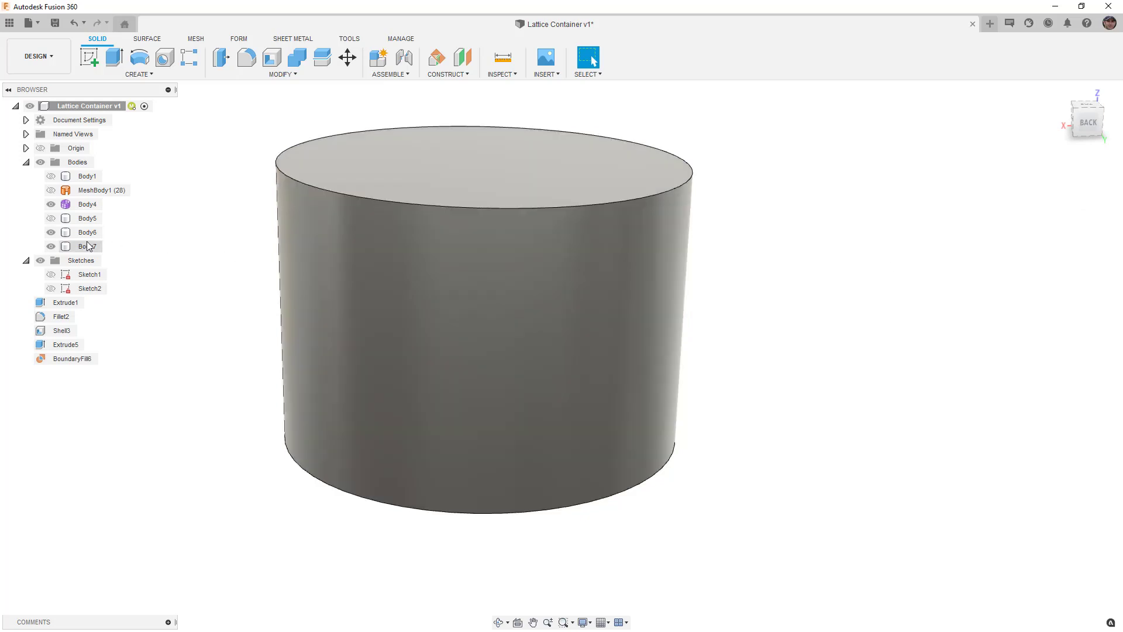
Step: Hide Body7 and the faceted Body4 lattice, then inspect the remaining lattice
{"action": "left_click", "coordinate": [51, 247]}
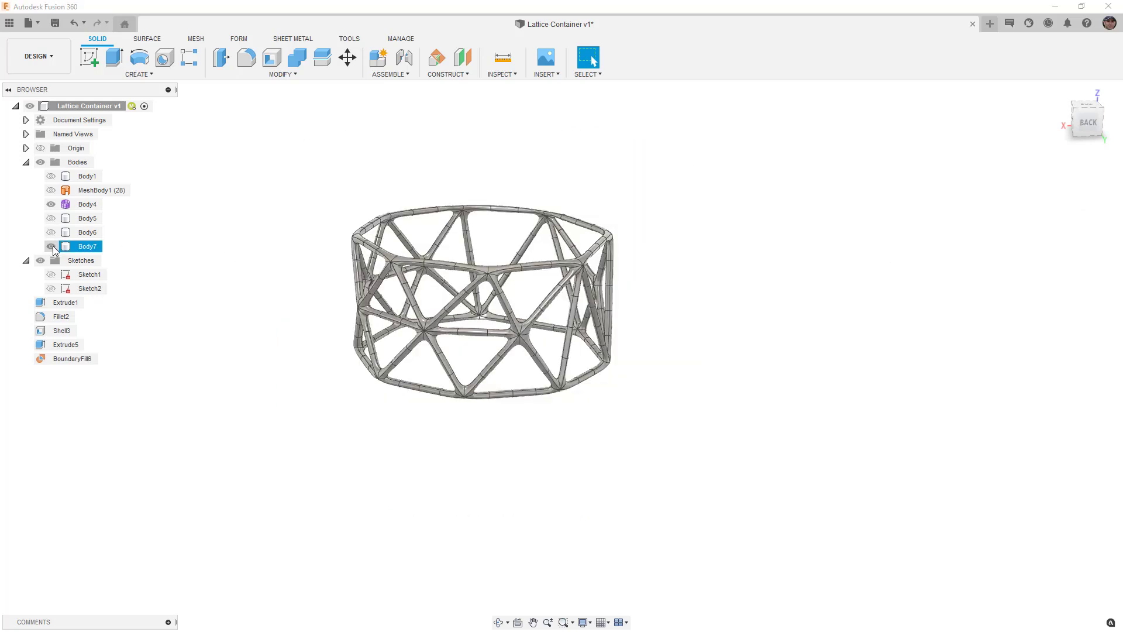
{"action": "left_click", "coordinate": [51, 205]}
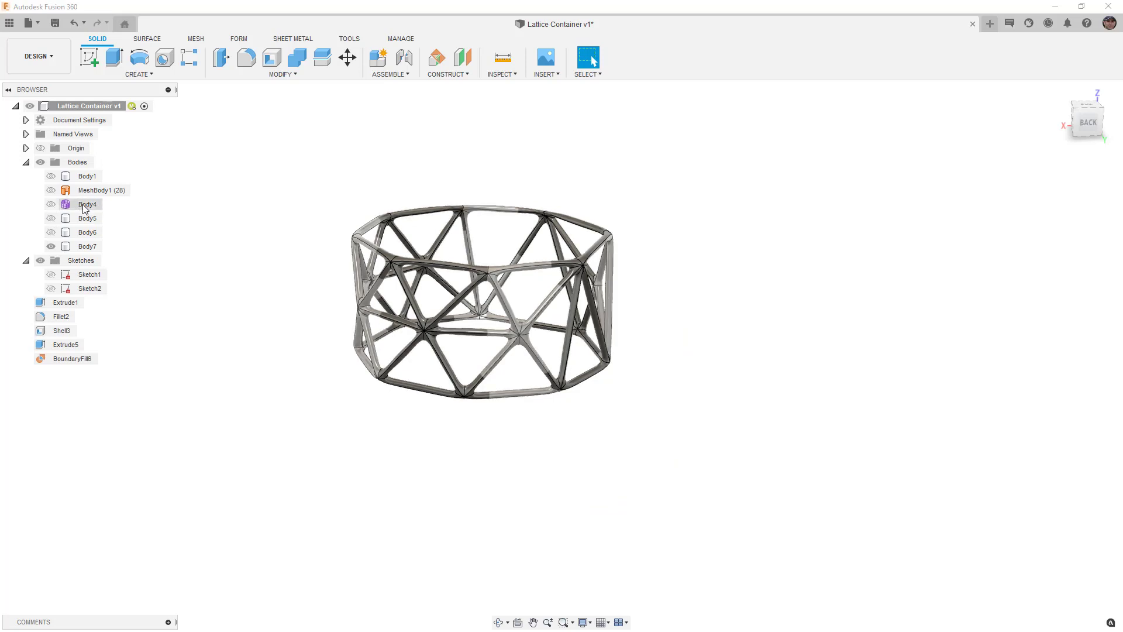
{"action": "left_click", "coordinate": [88, 233]}
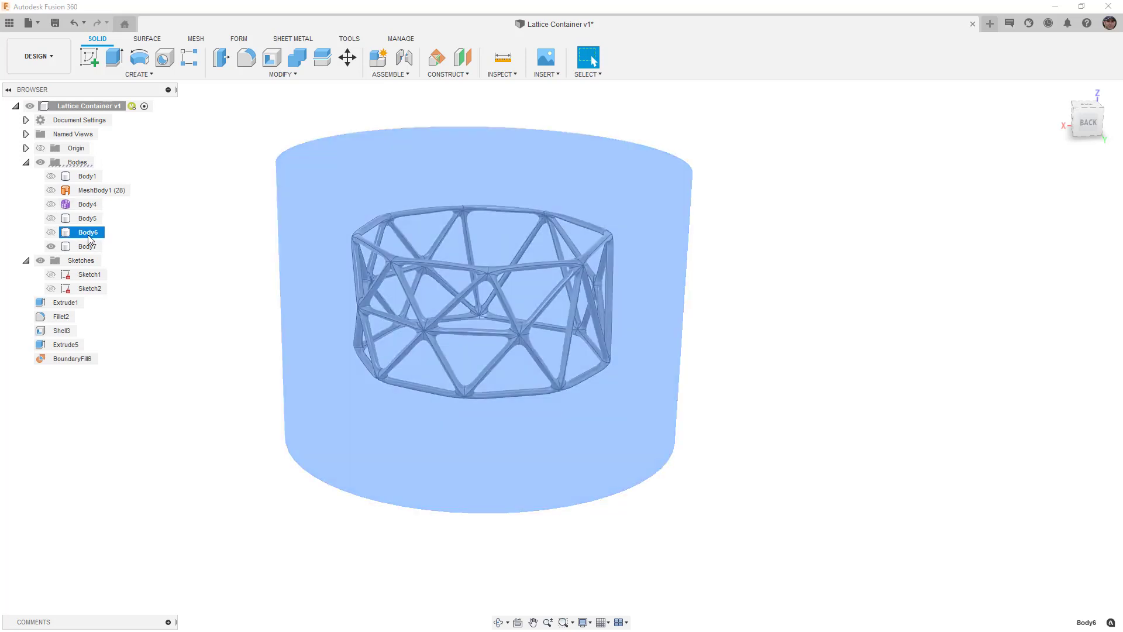
{"action": "left_click", "coordinate": [146, 238]}
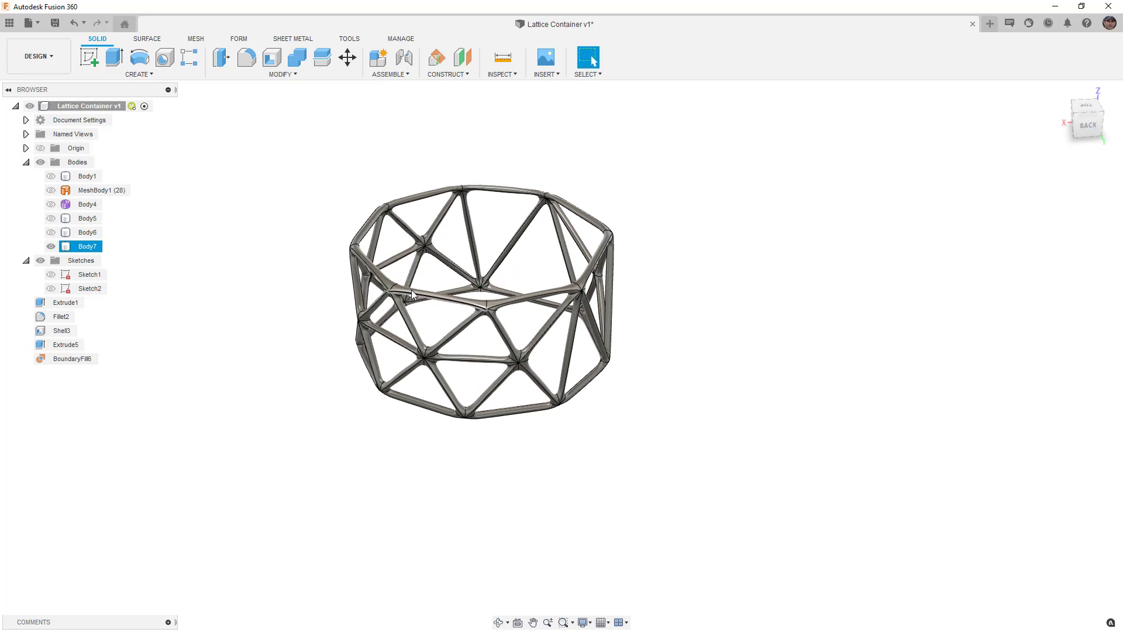
{"action": "scroll", "coordinate": [603, 386], "scroll_direction": "up", "scroll_amount": 3}
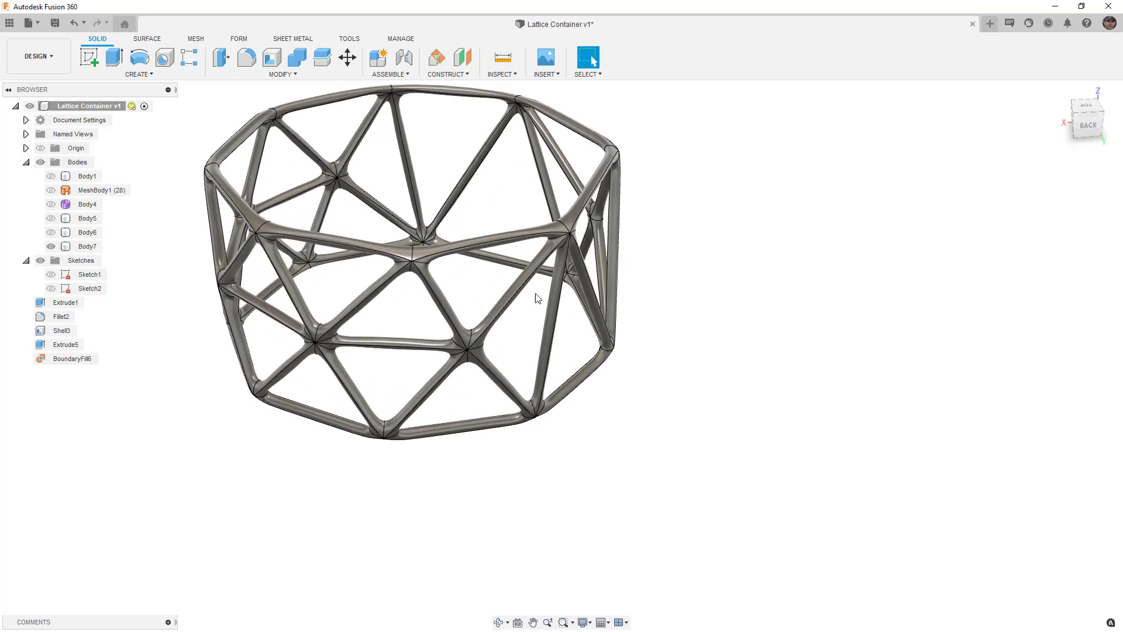
{"action": "mouse_move", "coordinate": [476, 281]}
{"action": "middle_mouse_down", "text": "shift"}
{"action": "mouse_move", "coordinate": [444, 269]}
{"action": "mouse_move", "coordinate": [477, 273]}
{"action": "middle_mouse_up", "text": "shift"}
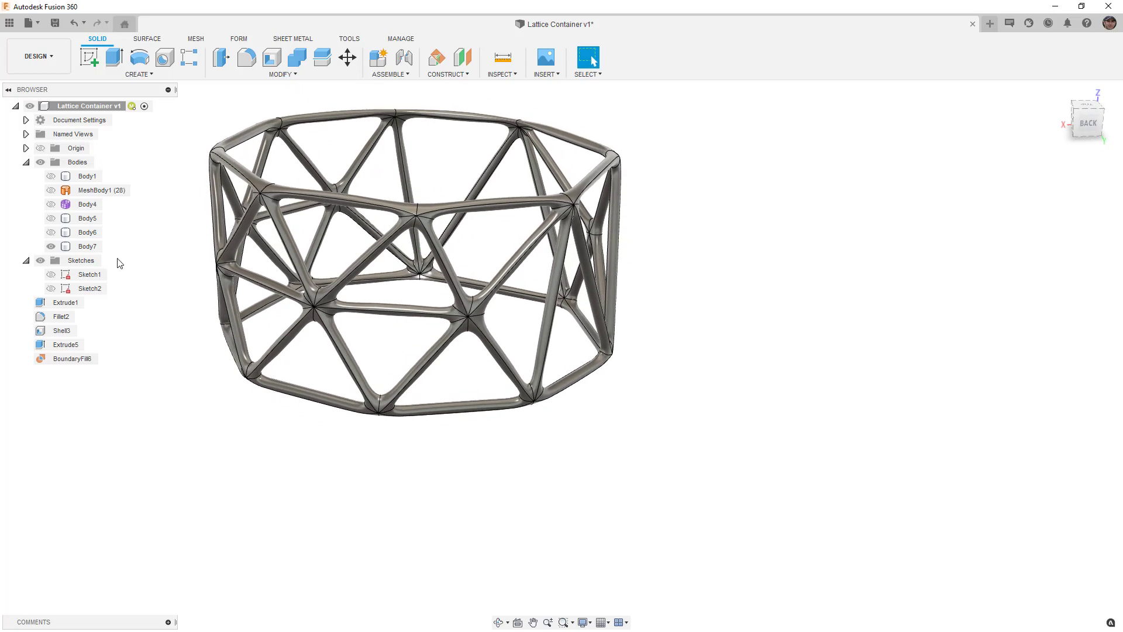
{"action": "left_click", "coordinate": [89, 247]}
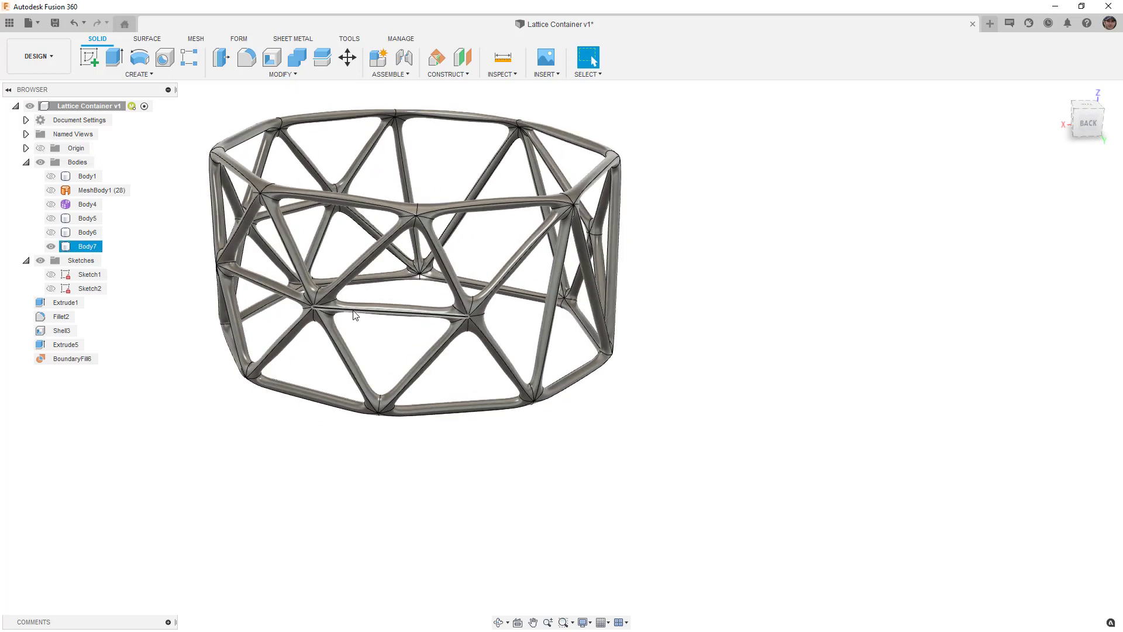
{"action": "scroll", "coordinate": [351, 310], "scroll_direction": "down", "scroll_amount": 3}
{"action": "left_click", "coordinate": [244, 283]}
Step: Show the Body1 container again and inspect its floor and inner wall from above
{"action": "left_click", "coordinate": [52, 177]}
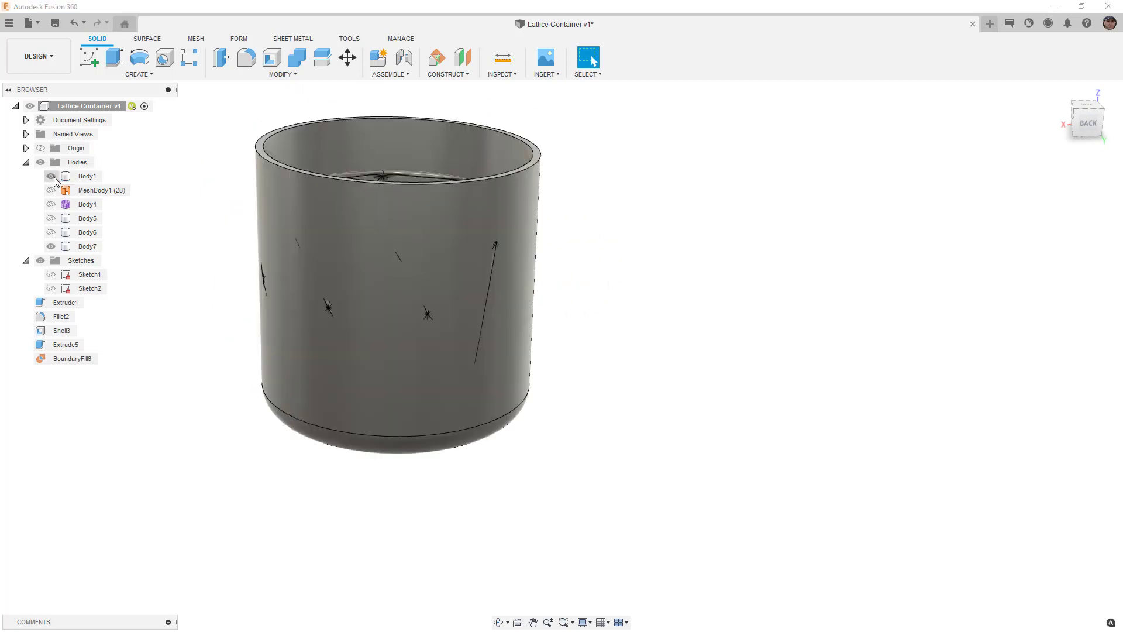
{"action": "middle_click_drag", "start_coordinate": [316, 283], "coordinate": [333, 348], "text": "shift"}
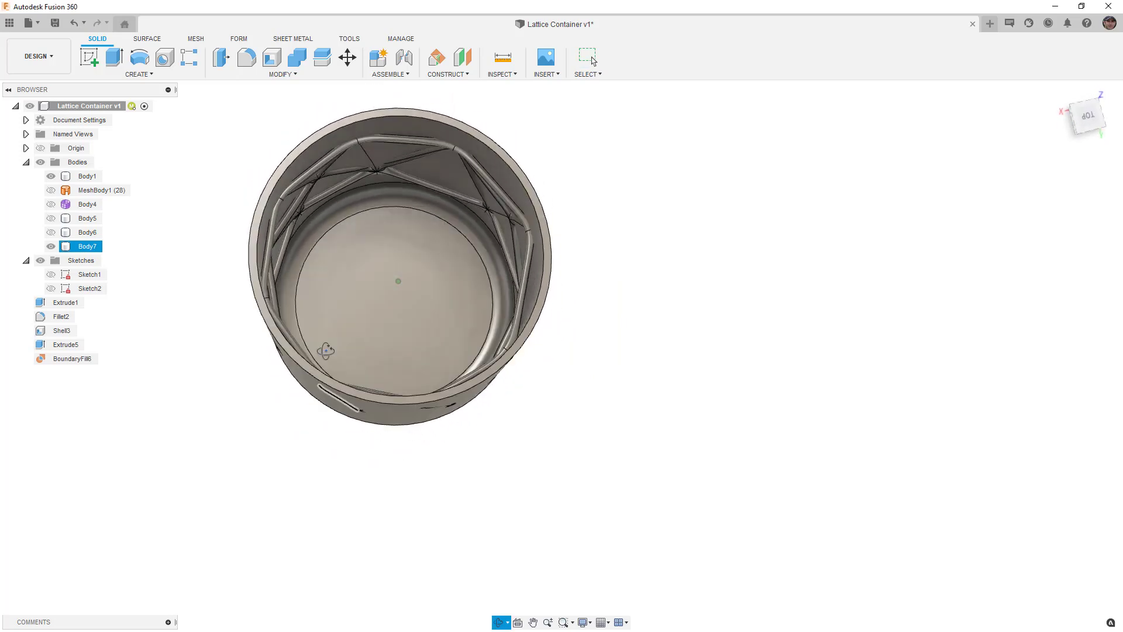
{"action": "left_click", "coordinate": [335, 334]}
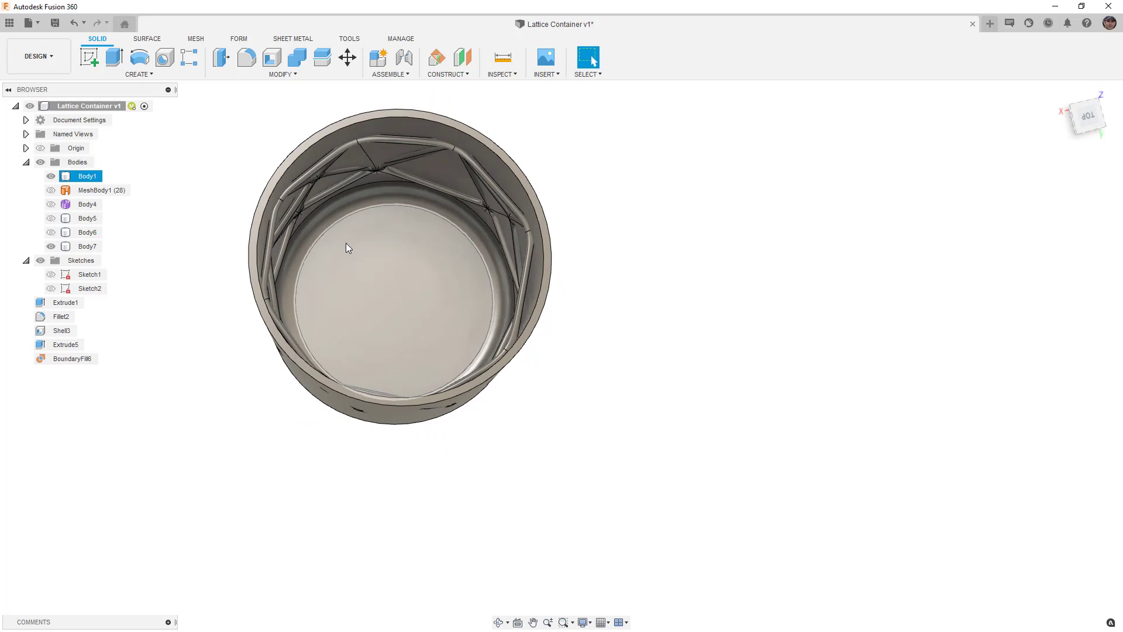
{"action": "scroll", "coordinate": [376, 153], "scroll_direction": "up", "scroll_amount": 3}
{"action": "middle_click_drag", "start_coordinate": [377, 153], "coordinate": [364, 129], "text": "shift"}
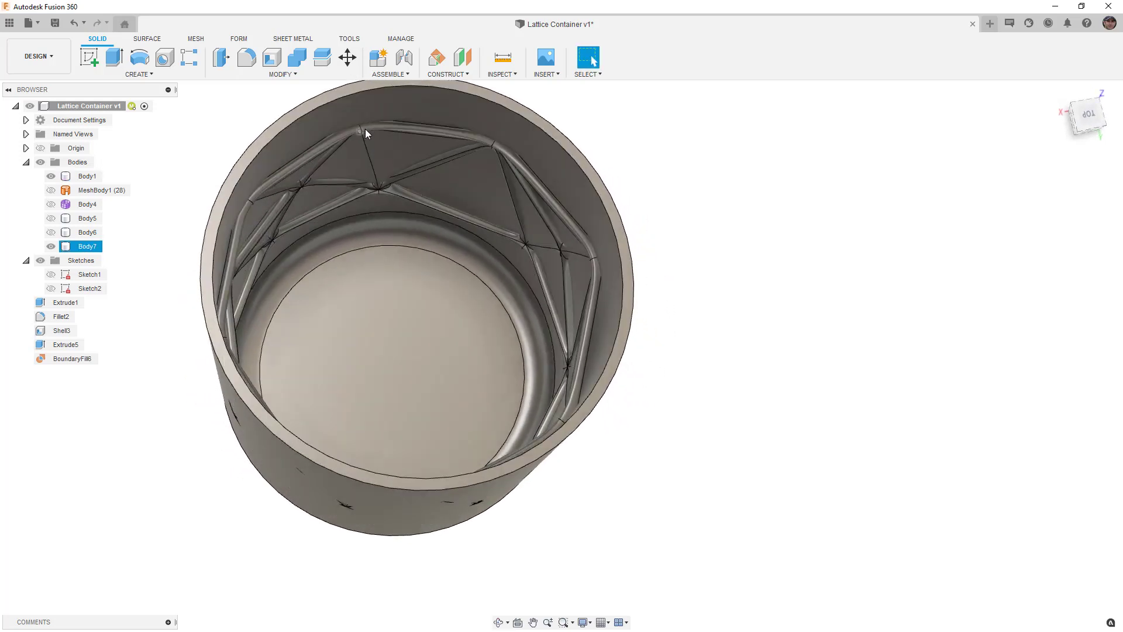
{"action": "left_click", "coordinate": [392, 137]}
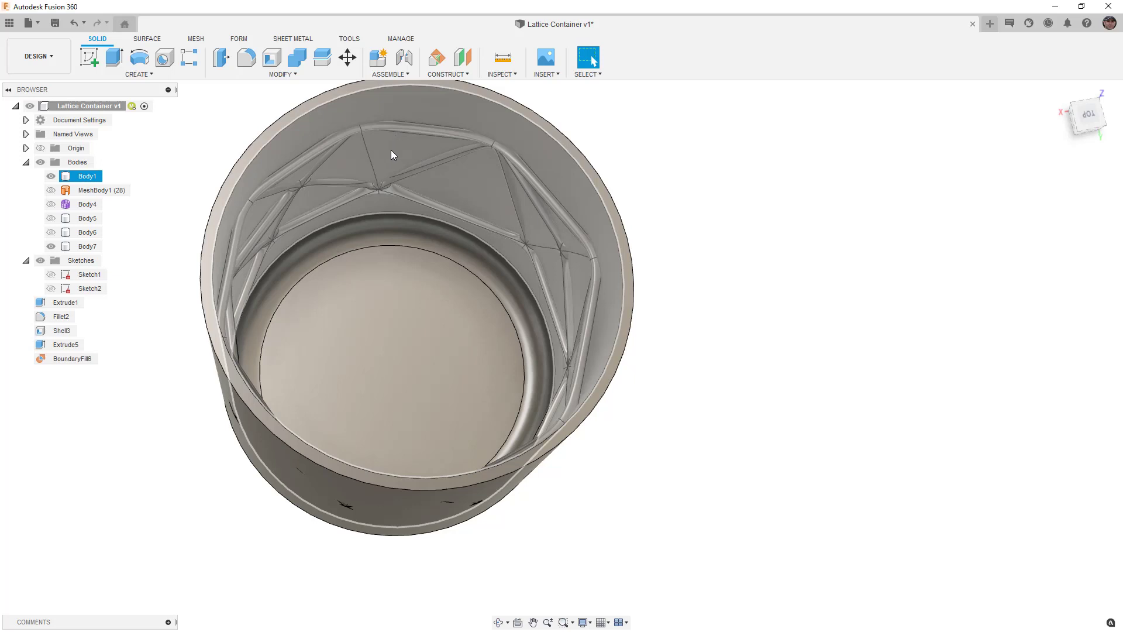
{"action": "left_click", "coordinate": [224, 58]}
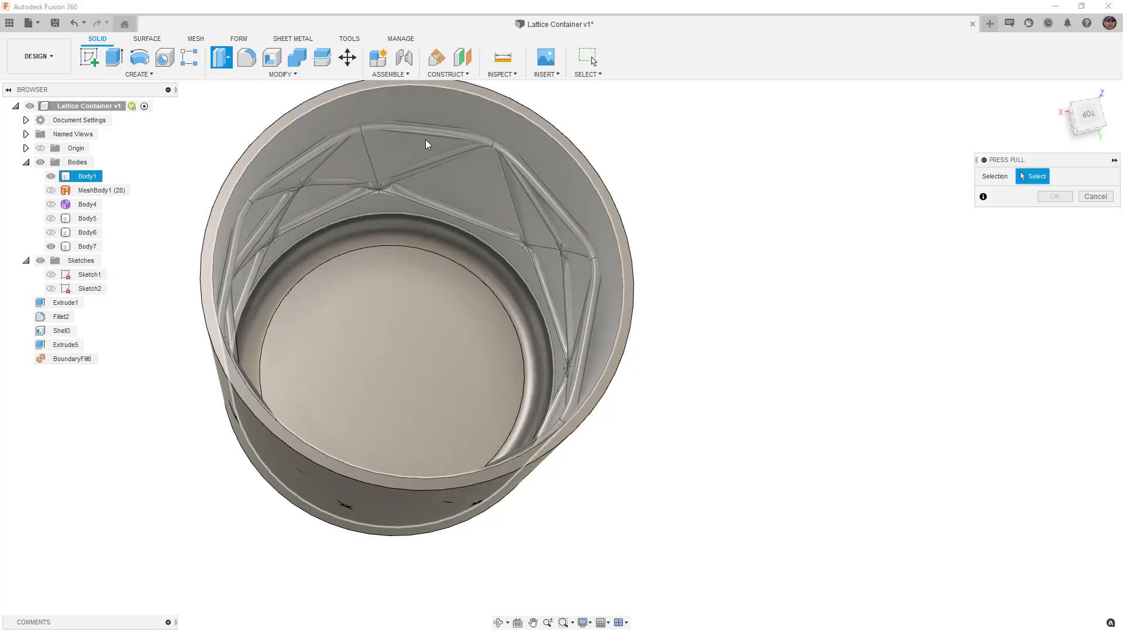
{"action": "left_click", "coordinate": [428, 121]}
{"action": "left_click_drag", "start_coordinate": [401, 114], "coordinate": [400, 275]}
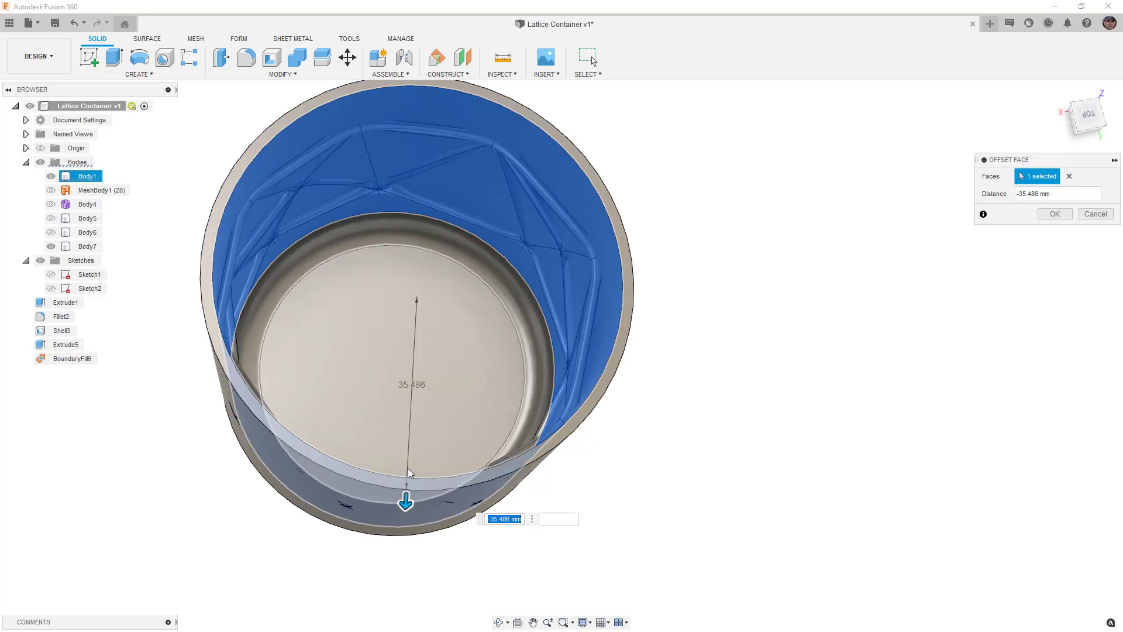
{"action": "left_click_drag", "start_coordinate": [405, 500], "coordinate": [405, 510]}
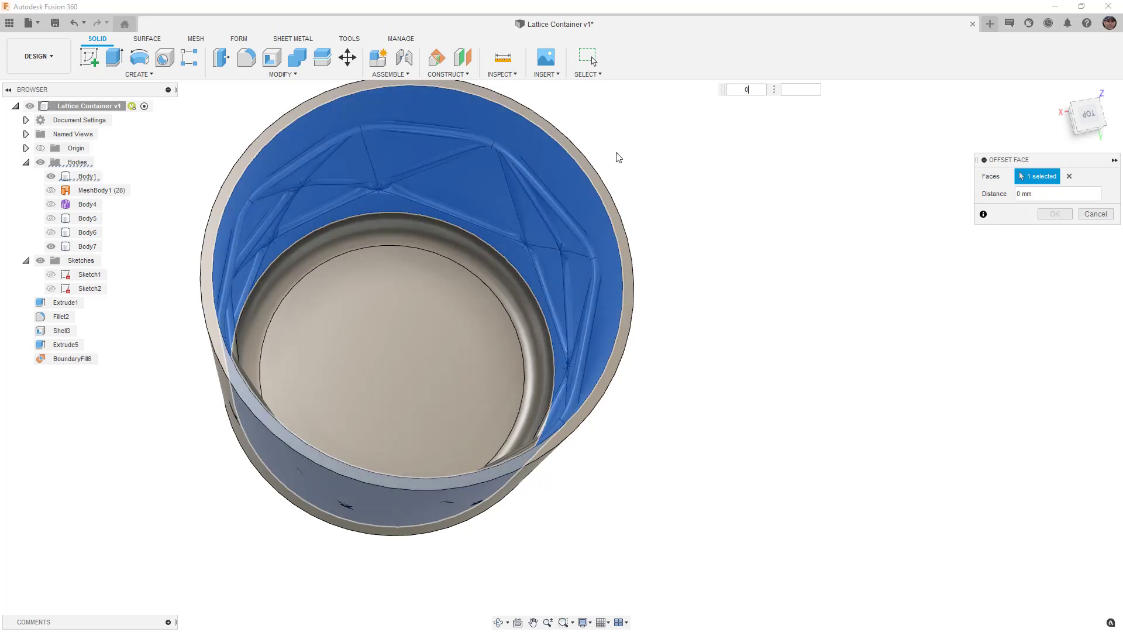
{"action": "key", "text": "Return"}
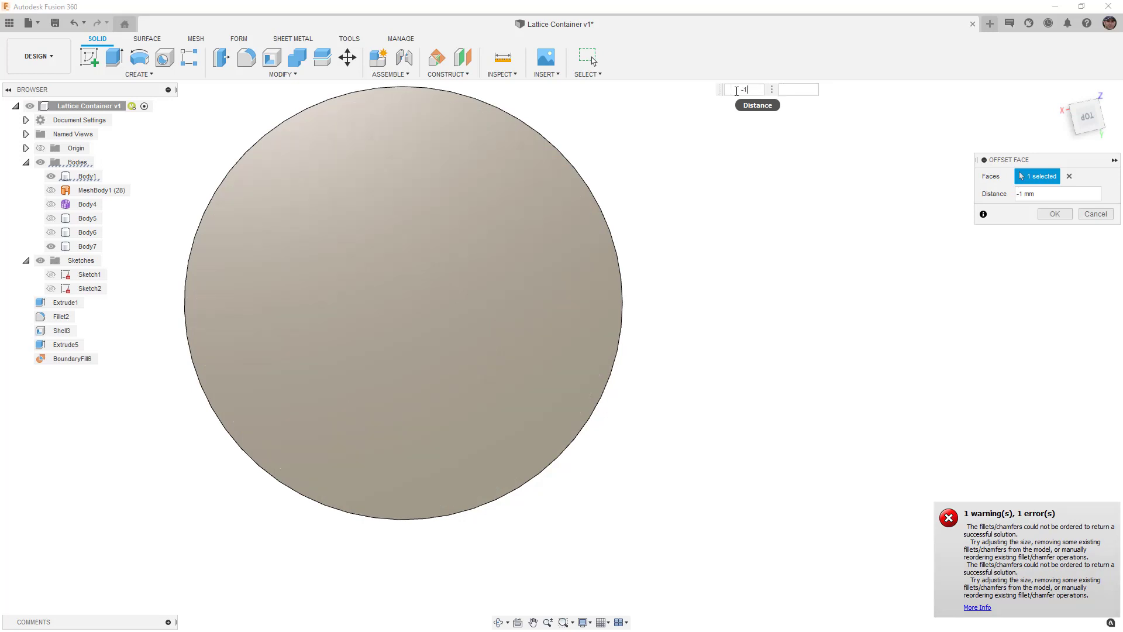
{"action": "key", "text": "Return"}
{"action": "mouse_move", "coordinate": [450, 281]}
{"action": "middle_mouse_down", "text": "shift"}
{"action": "mouse_move", "coordinate": [469, 343]}
{"action": "mouse_move", "coordinate": [459, 298]}
{"action": "middle_mouse_up", "text": "shift"}
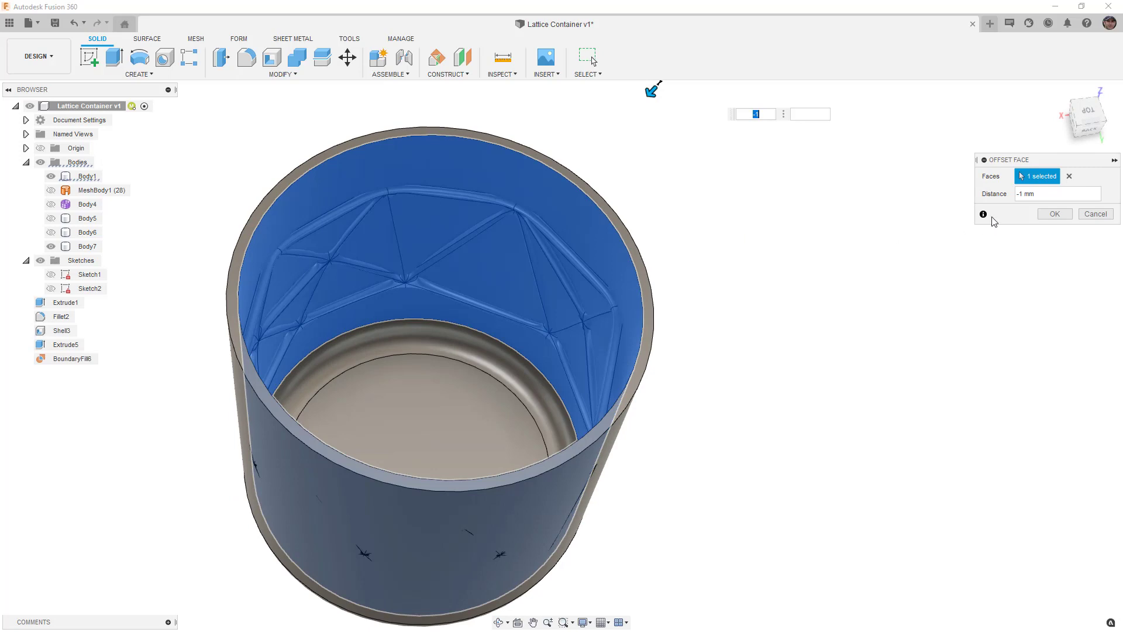
{"action": "left_click", "coordinate": [1069, 176]}
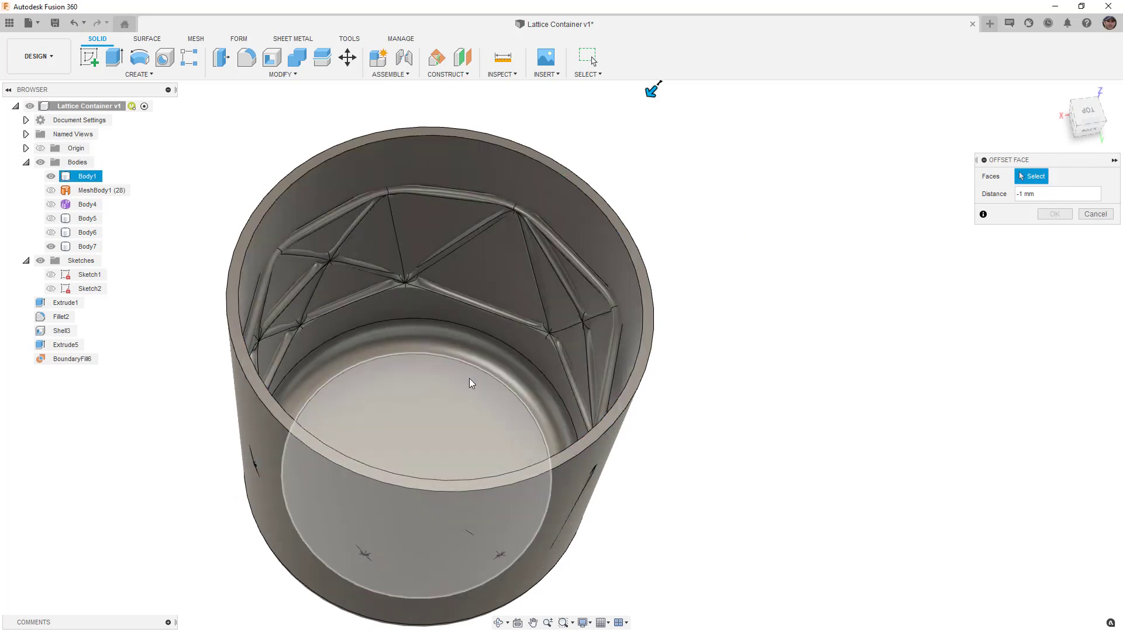
{"action": "left_click", "coordinate": [471, 380]}
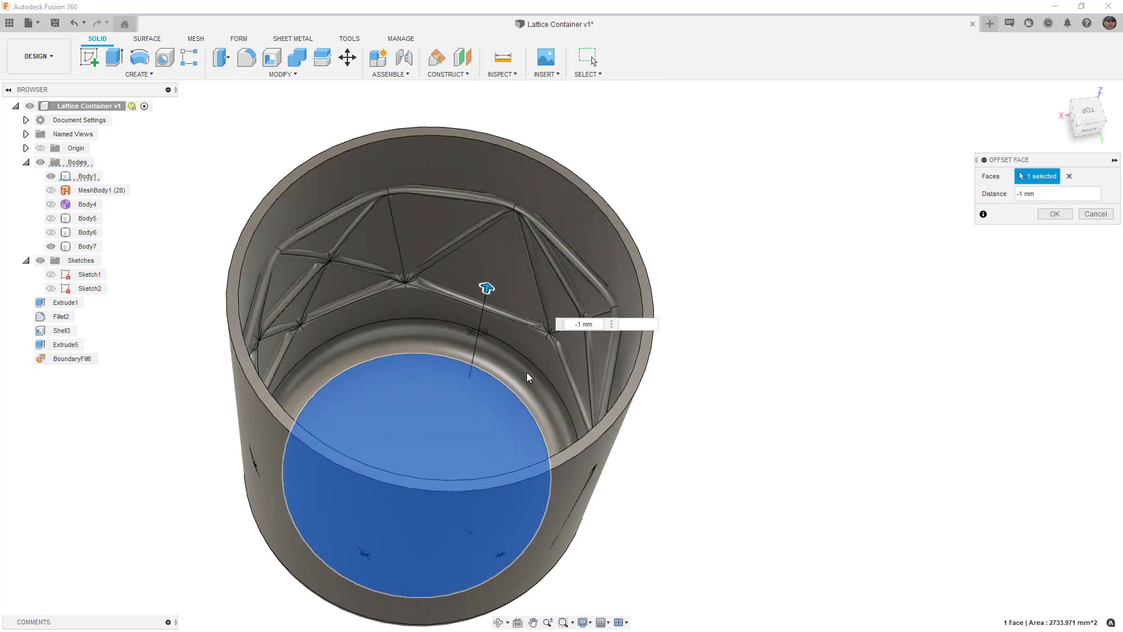
{"action": "left_click", "coordinate": [530, 374]}
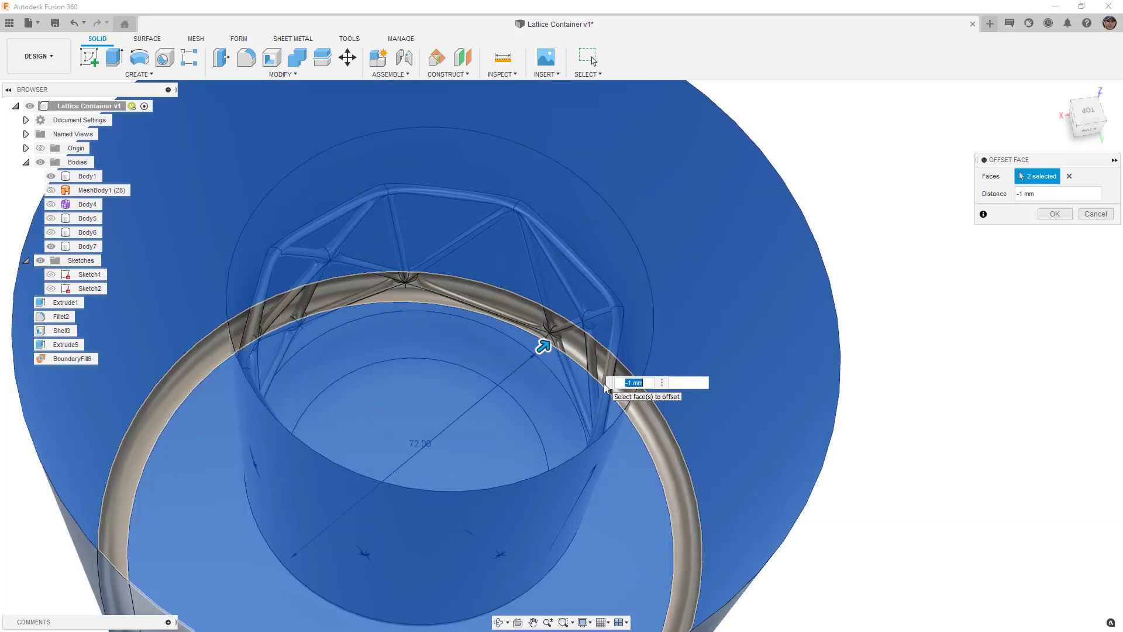
{"action": "scroll", "coordinate": [541, 345], "scroll_direction": "down", "scroll_amount": 5}
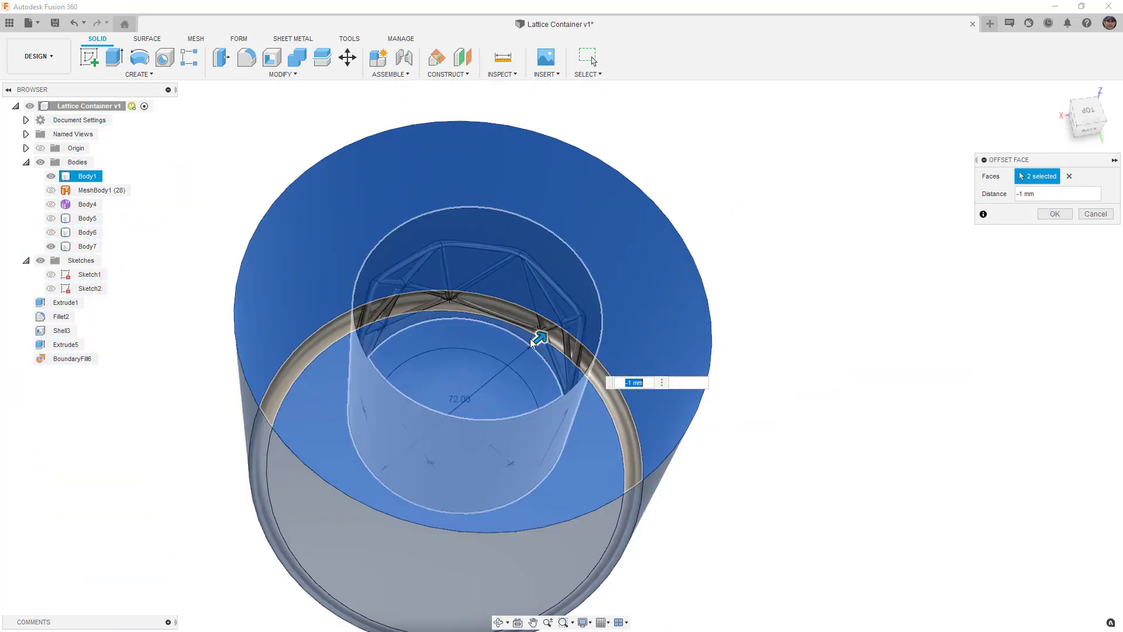
{"action": "middle_click_drag", "start_coordinate": [534, 410], "coordinate": [572, 380], "text": "shift"}
{"action": "scroll", "coordinate": [552, 365], "scroll_direction": "up", "scroll_amount": 4}
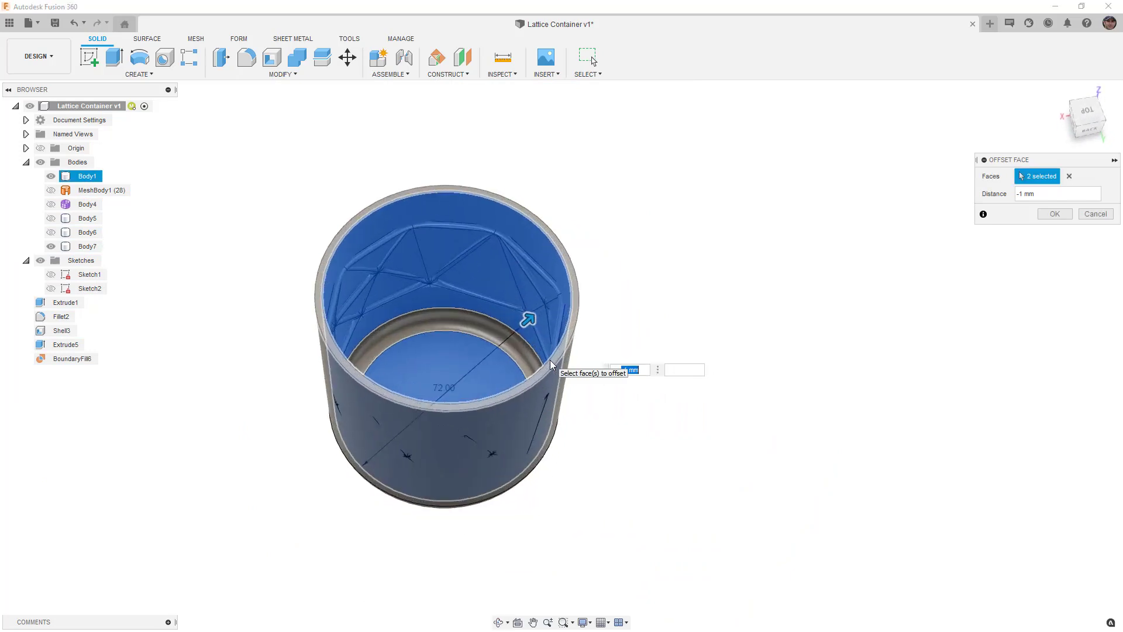
{"action": "key", "text": "Home"}
{"action": "key", "text": "Delete"}
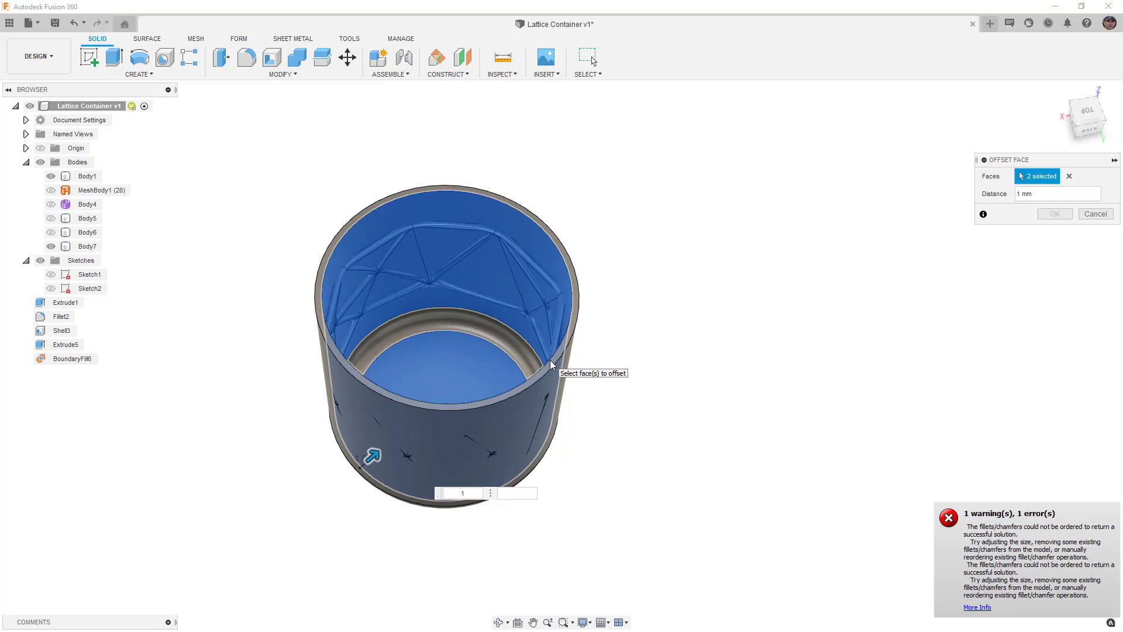
{"action": "scroll", "coordinate": [502, 226], "scroll_direction": "up", "scroll_amount": 1}
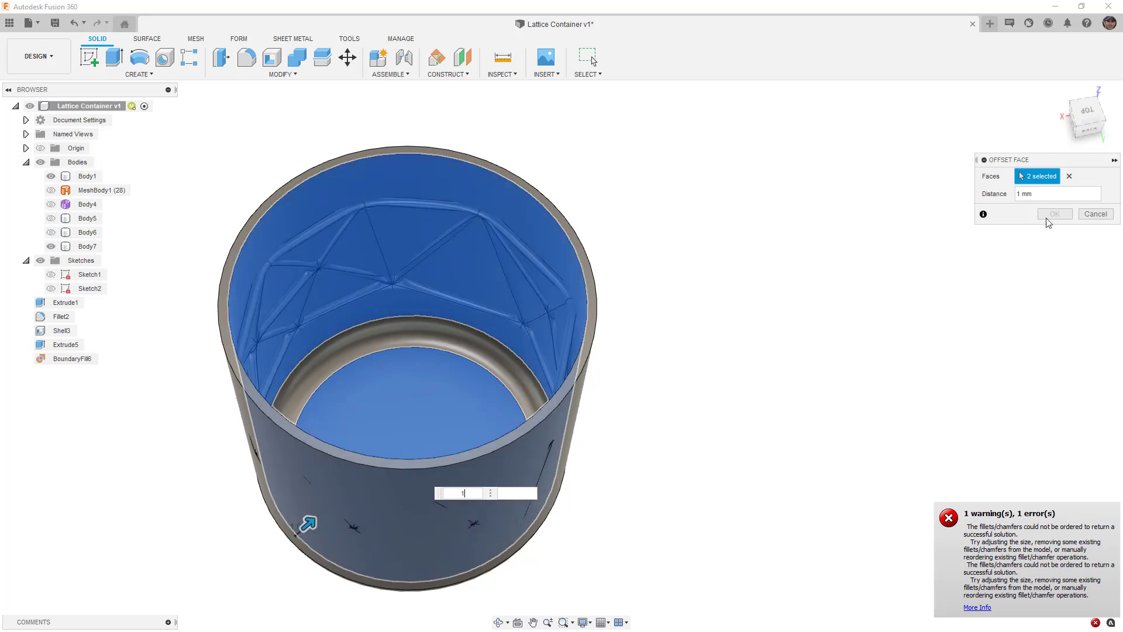
{"action": "left_click", "coordinate": [1096, 215]}
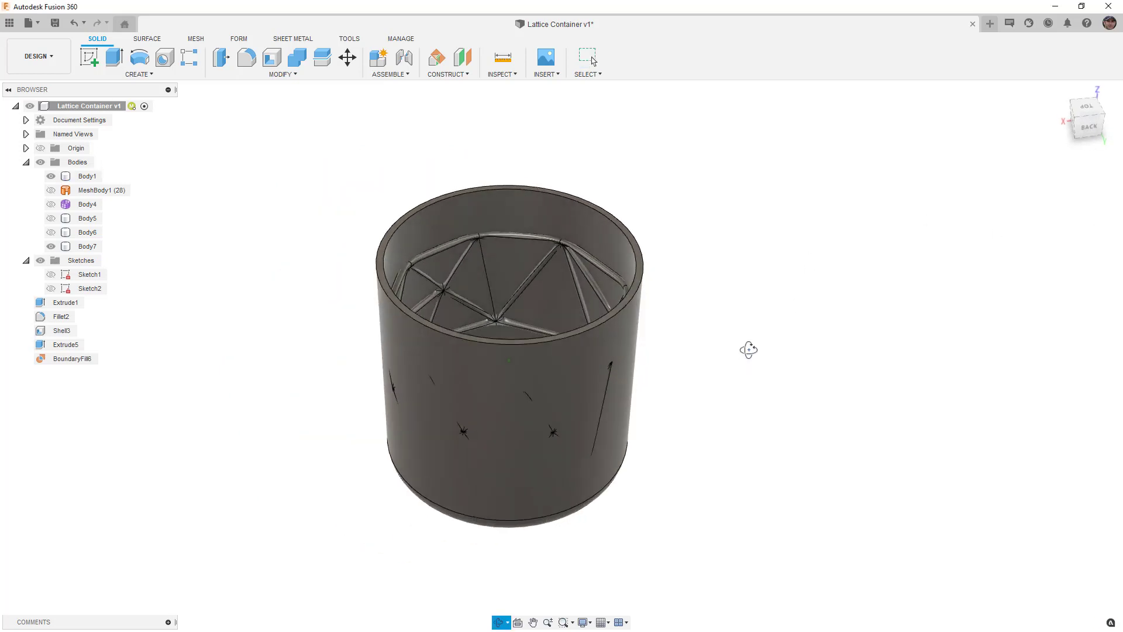
Step: Frame the whole design with Find in Window and look down into the container
{"action": "right_click", "coordinate": [100, 107]}
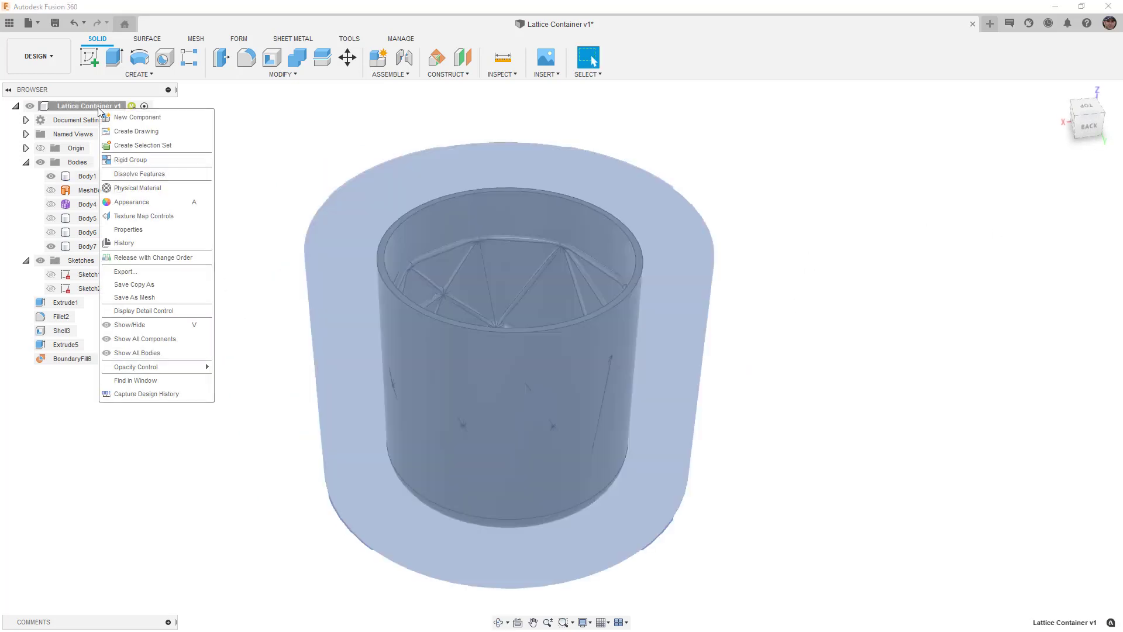
{"action": "left_click", "coordinate": [170, 382]}
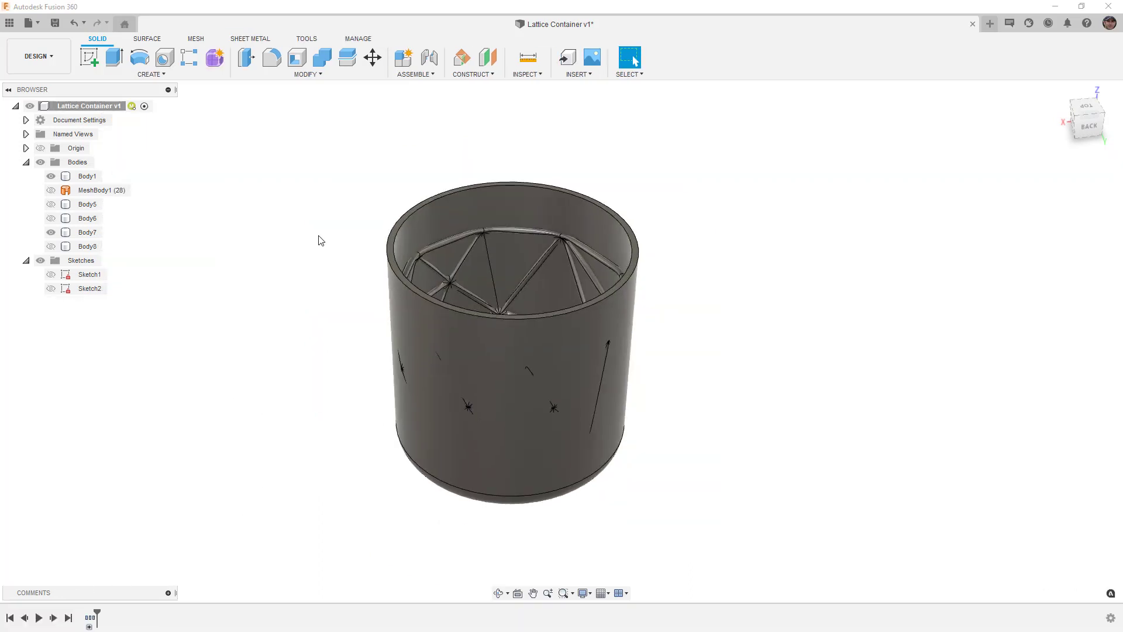
{"action": "middle_click_drag", "start_coordinate": [321, 240], "coordinate": [316, 261], "text": "shift"}
Step: Press Pull the container's inner wall 3 mm as a New Offset
{"action": "left_click", "coordinate": [246, 57]}
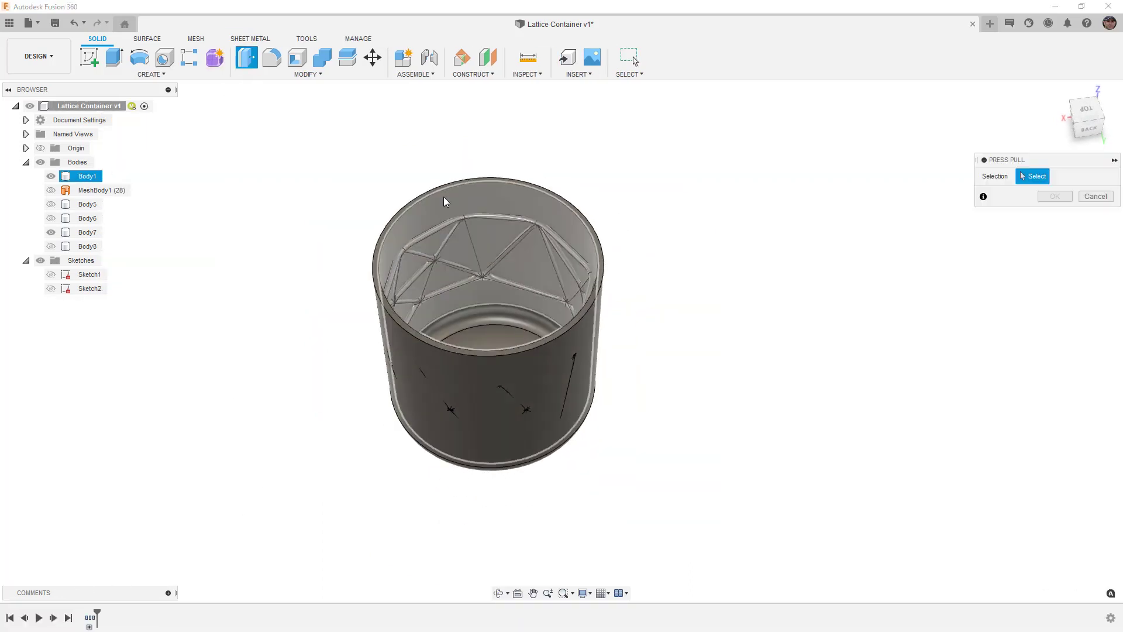
{"action": "scroll", "coordinate": [544, 205], "scroll_direction": "up", "scroll_amount": 3}
{"action": "left_click", "coordinate": [542, 206]}
{"action": "left_click_drag", "start_coordinate": [546, 199], "coordinate": [543, 203]}
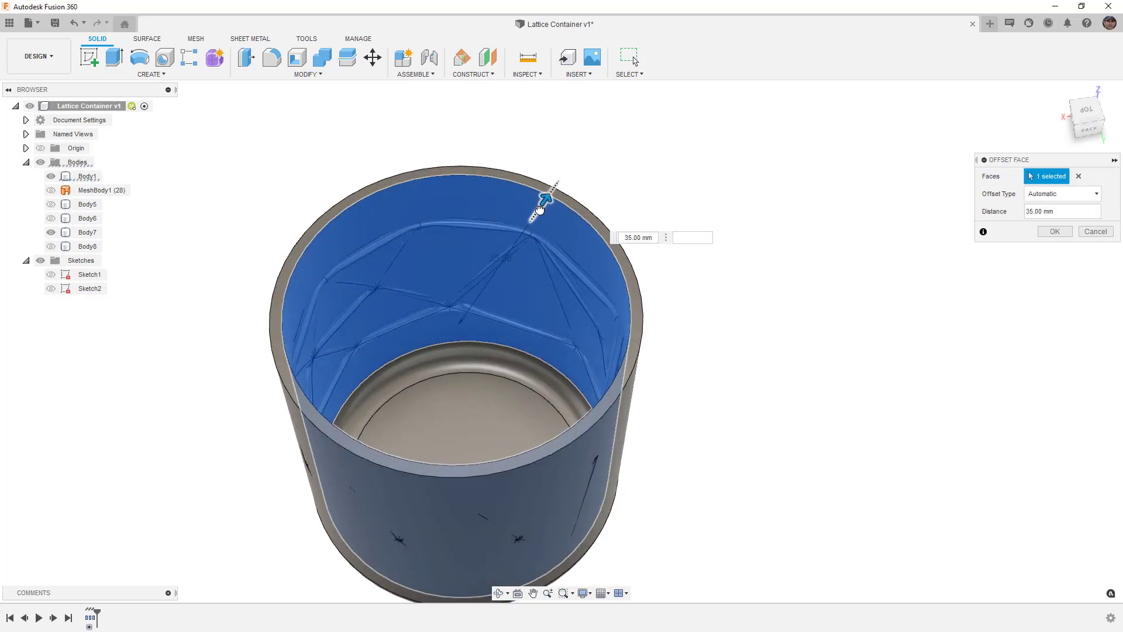
{"action": "scroll", "coordinate": [545, 193], "scroll_direction": "up", "scroll_amount": 5}
{"action": "left_click", "coordinate": [1053, 194]}
{"action": "left_click", "coordinate": [1042, 220]}
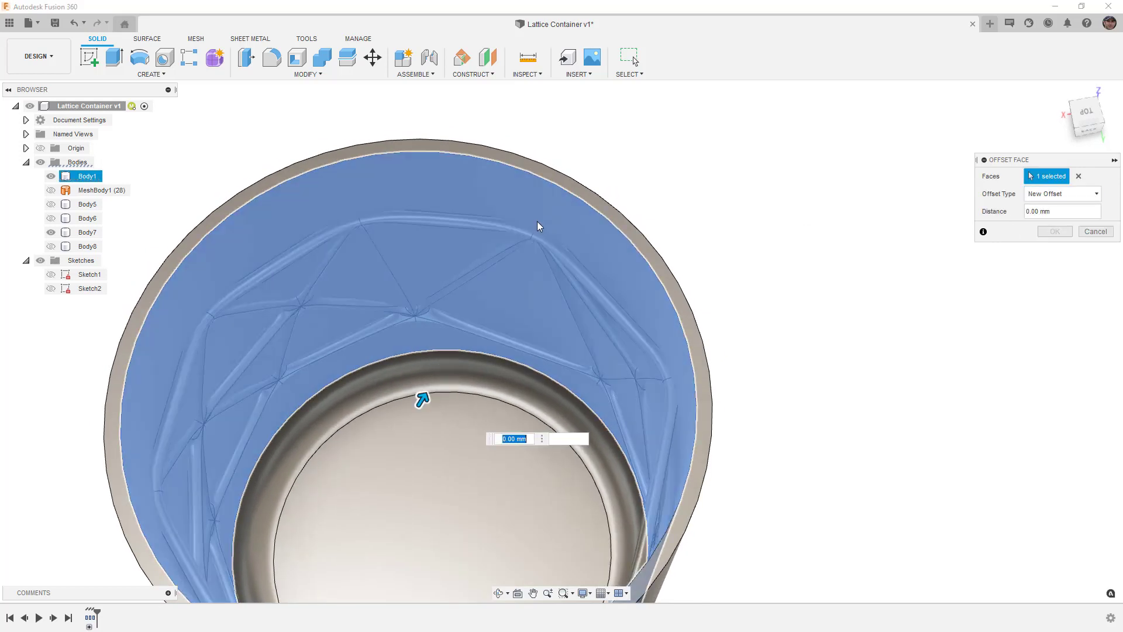
{"action": "mouse_move", "coordinate": [424, 395]}
{"action": "left_mouse_down"}
{"action": "mouse_move", "coordinate": [403, 422]}
{"action": "mouse_move", "coordinate": [434, 381]}
{"action": "left_mouse_up"}
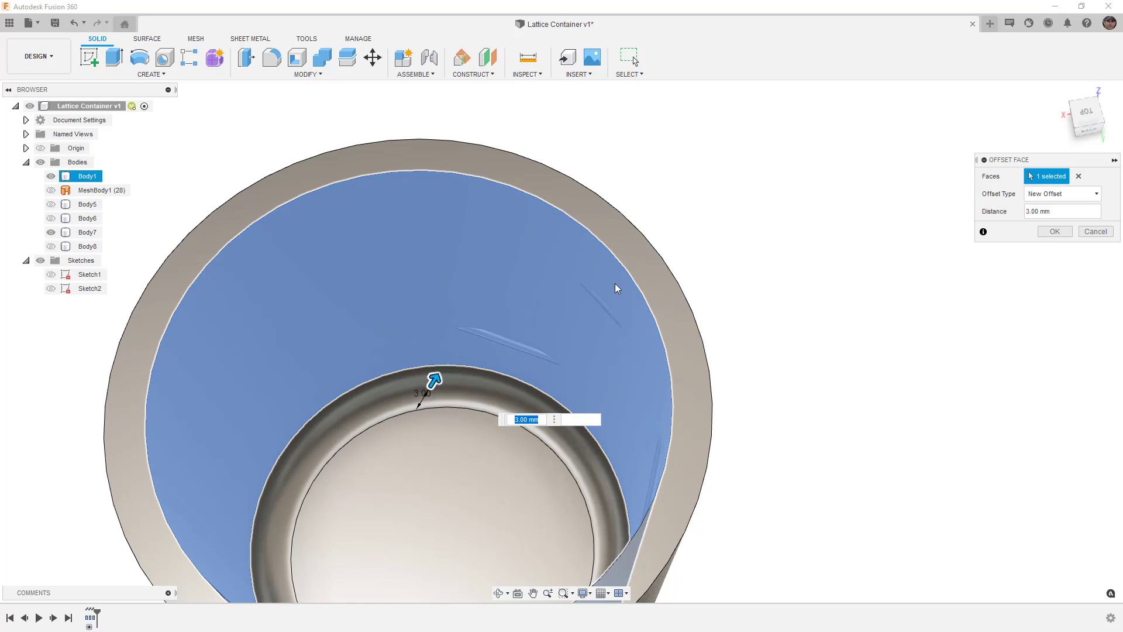
{"action": "left_click", "coordinate": [1056, 231]}
{"action": "scroll", "coordinate": [732, 269], "scroll_direction": "down", "scroll_amount": 5}
{"action": "middle_click_drag", "start_coordinate": [640, 306], "coordinate": [518, 286], "text": "shift"}
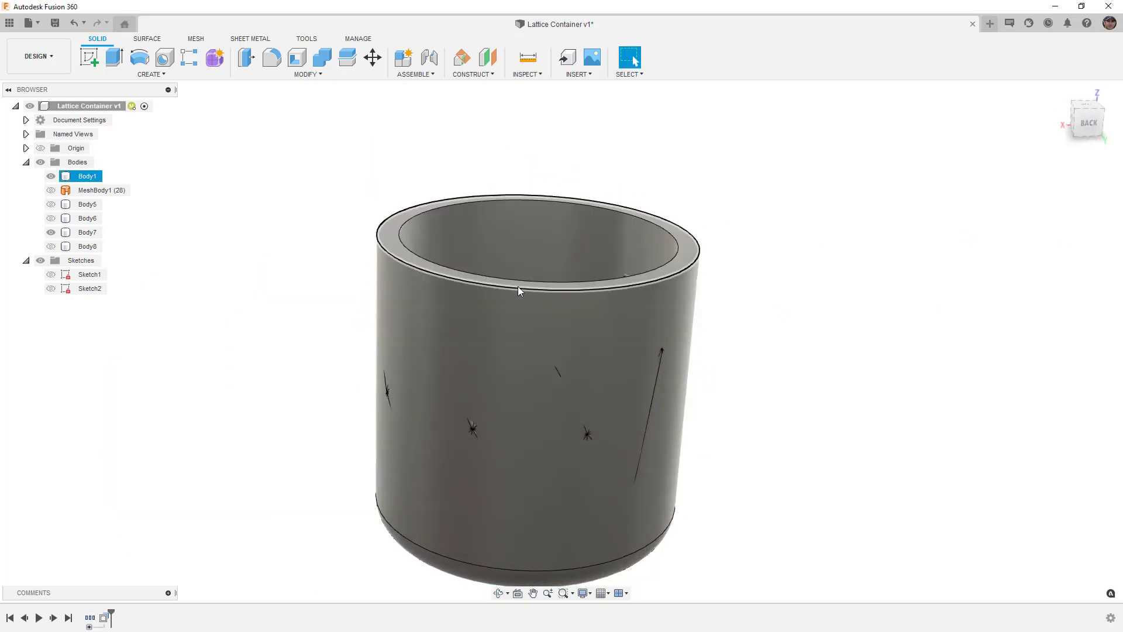
Step: Show Sketch2 and extrude-cut it 70 mm symmetric through the shell, excluding Body7
{"action": "left_click", "coordinate": [50, 288]}
{"action": "middle_click_drag", "start_coordinate": [333, 321], "coordinate": [607, 329], "text": "shift"}
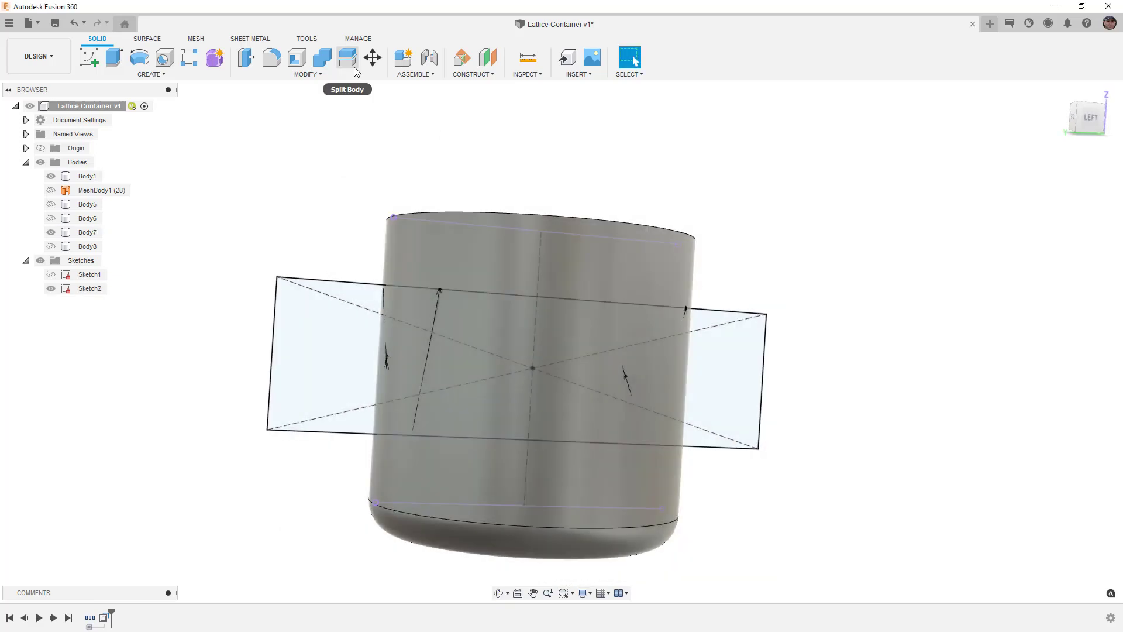
{"action": "left_click", "coordinate": [114, 56]}
{"action": "middle_click_drag", "start_coordinate": [474, 379], "coordinate": [515, 375], "text": "shift"}
{"action": "left_click_drag", "start_coordinate": [529, 368], "coordinate": [393, 342]}
{"action": "left_click", "coordinate": [1070, 231]}
{"action": "left_click", "coordinate": [1056, 271]}
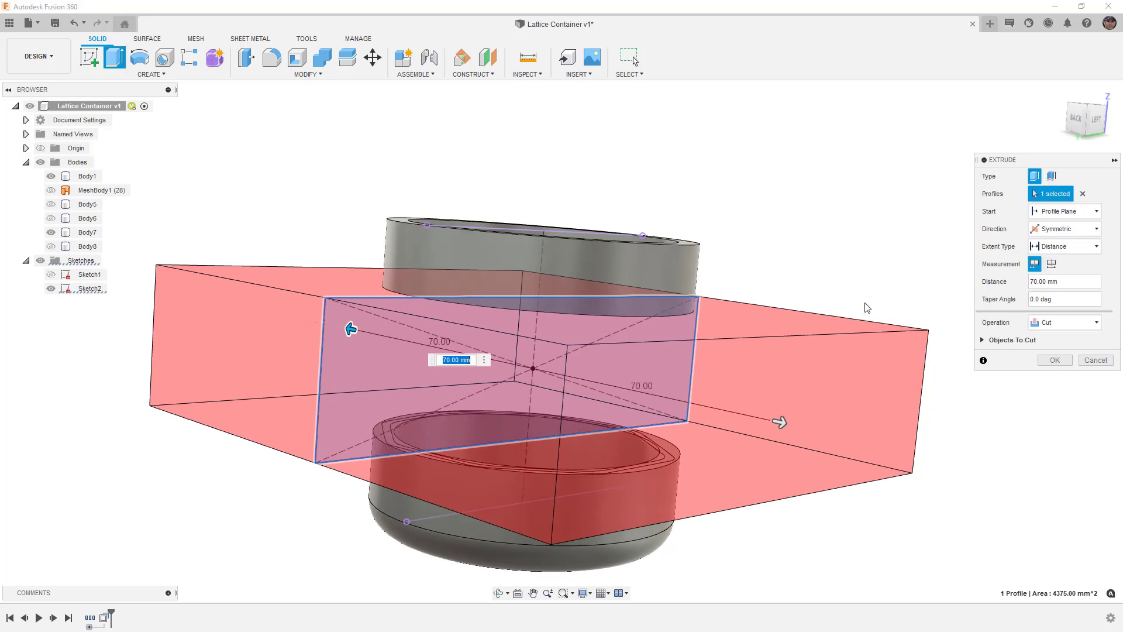
{"action": "left_click", "coordinate": [984, 340]}
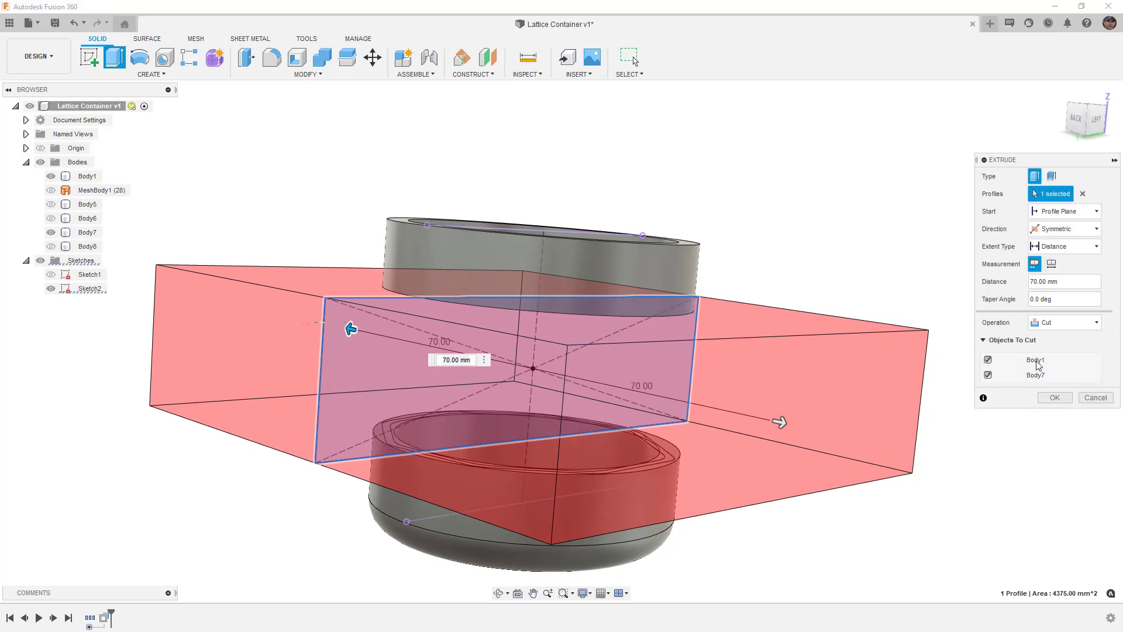
{"action": "left_click", "coordinate": [988, 375]}
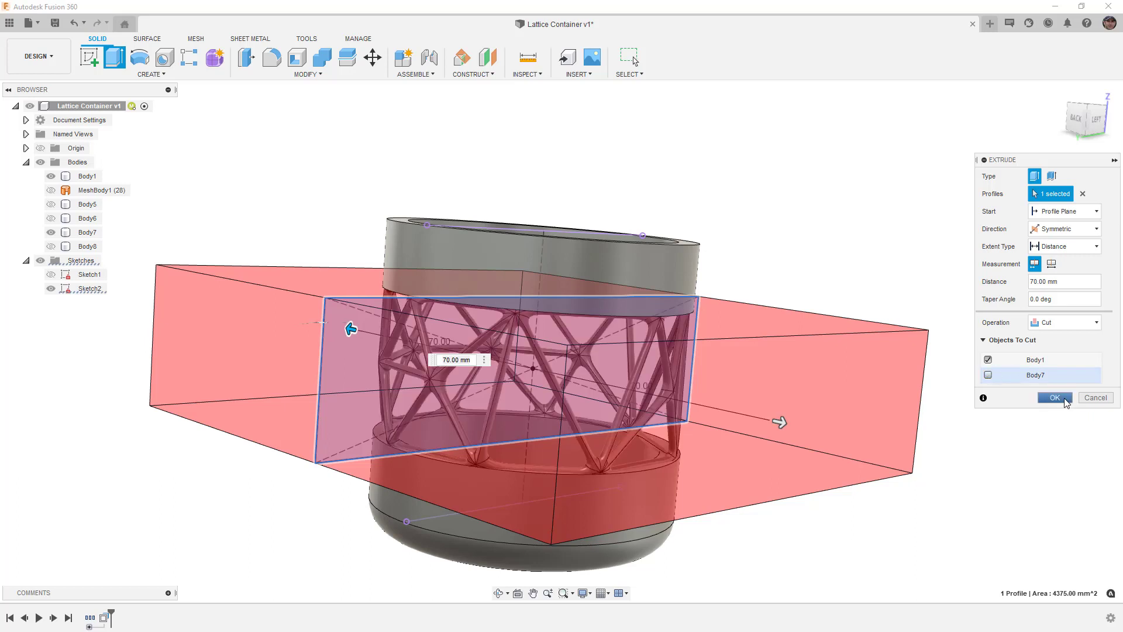
{"action": "left_click", "coordinate": [1056, 398]}
Step: View the cut container from the LEFT view and select the lattice body
{"action": "middle_click_drag", "start_coordinate": [988, 402], "coordinate": [928, 396], "text": "shift"}
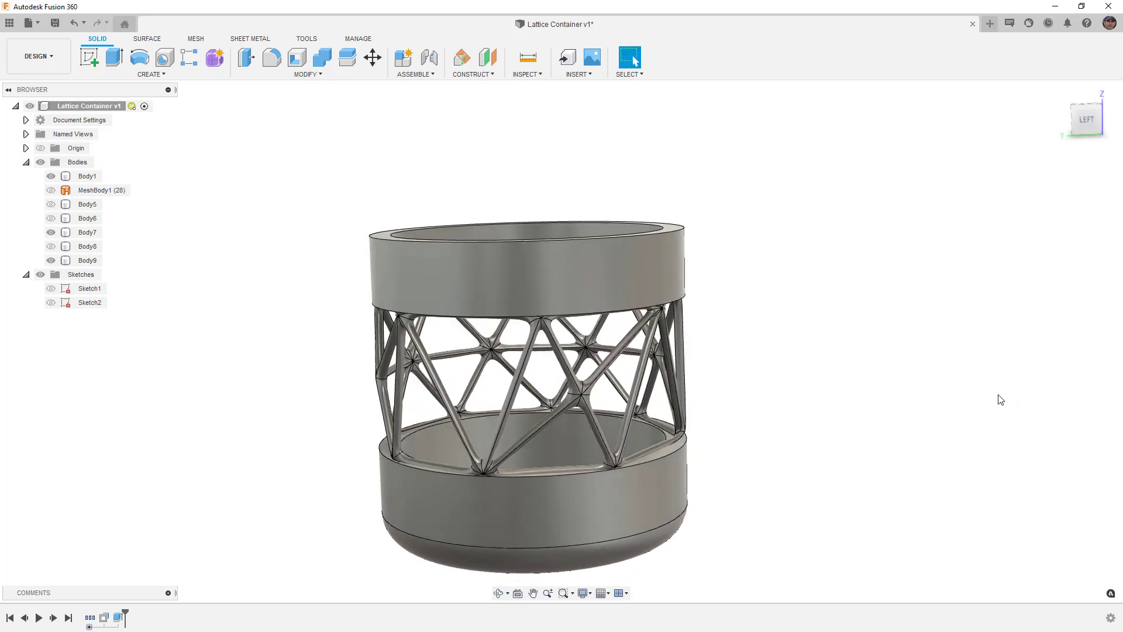
{"action": "left_click", "coordinate": [1086, 119]}
{"action": "left_click", "coordinate": [620, 351]}
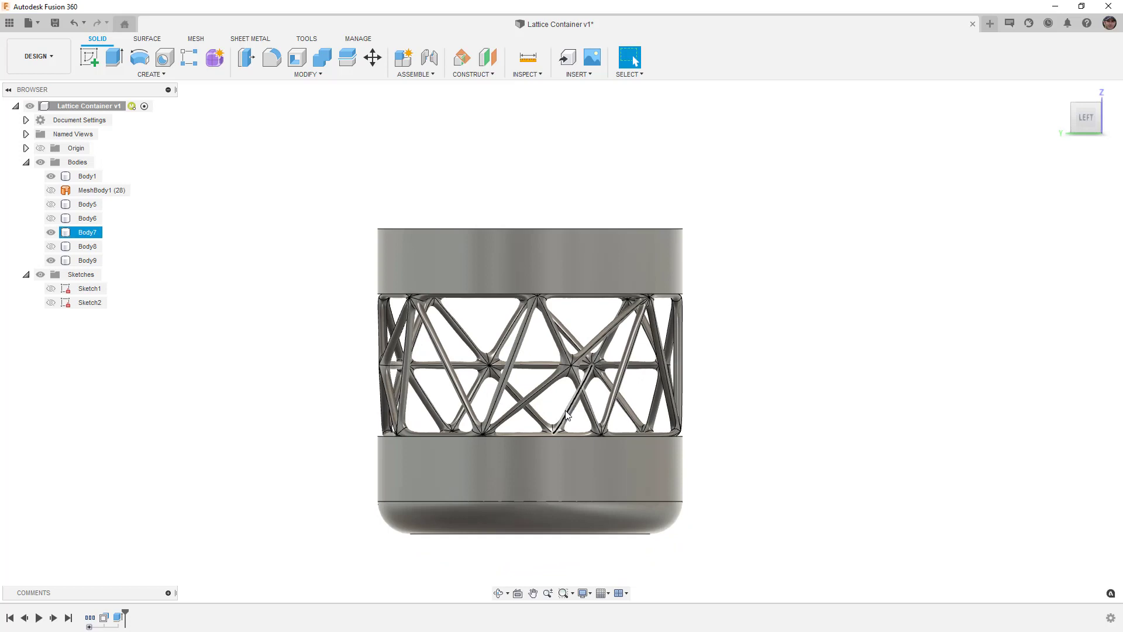
{"action": "left_click", "coordinate": [563, 414]}
{"action": "left_click", "coordinate": [558, 414]}
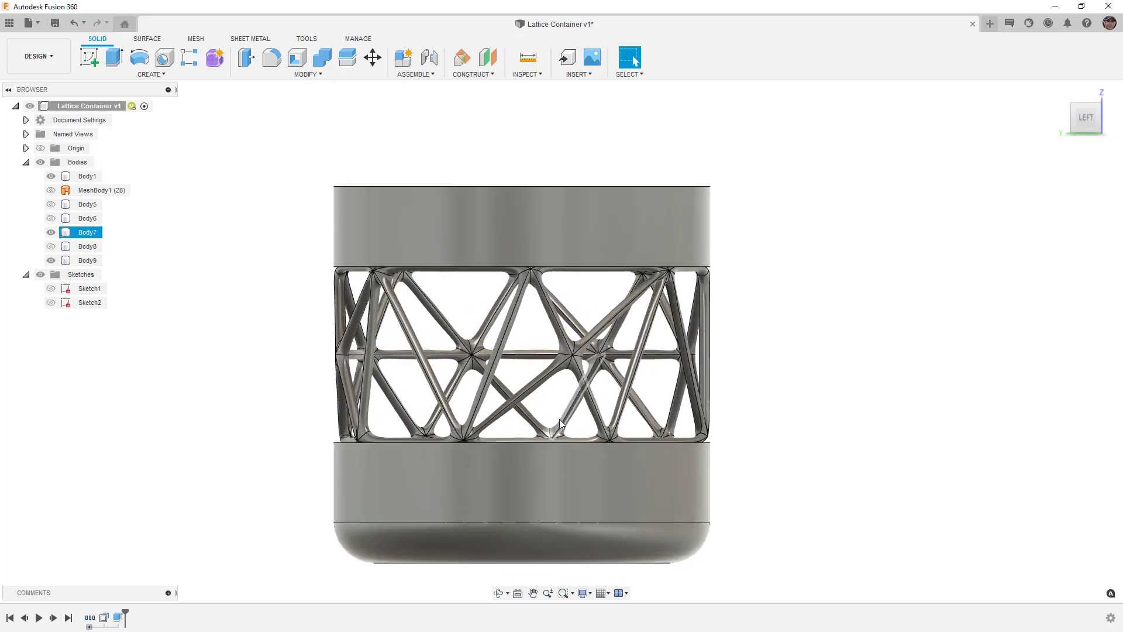
Step: Move the top rim Body9 down along Z onto the lattice
{"action": "left_click", "coordinate": [372, 57]}
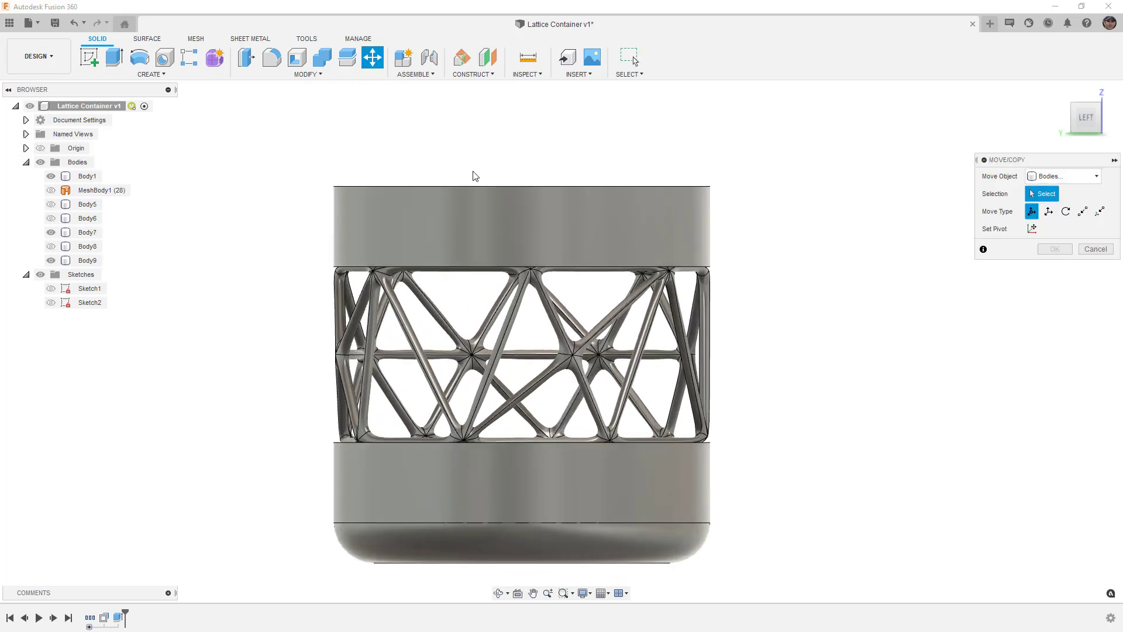
{"action": "left_click", "coordinate": [514, 208]}
{"action": "left_click_drag", "start_coordinate": [522, 231], "coordinate": [521, 235]}
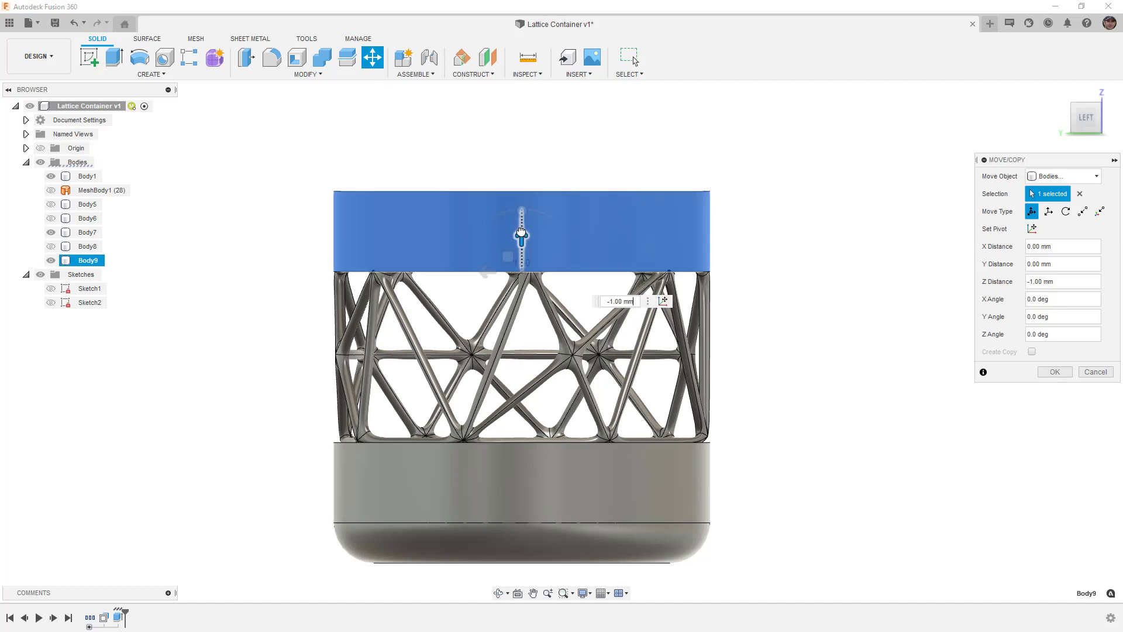
{"action": "scroll", "coordinate": [537, 268], "scroll_direction": "up", "scroll_amount": 3}
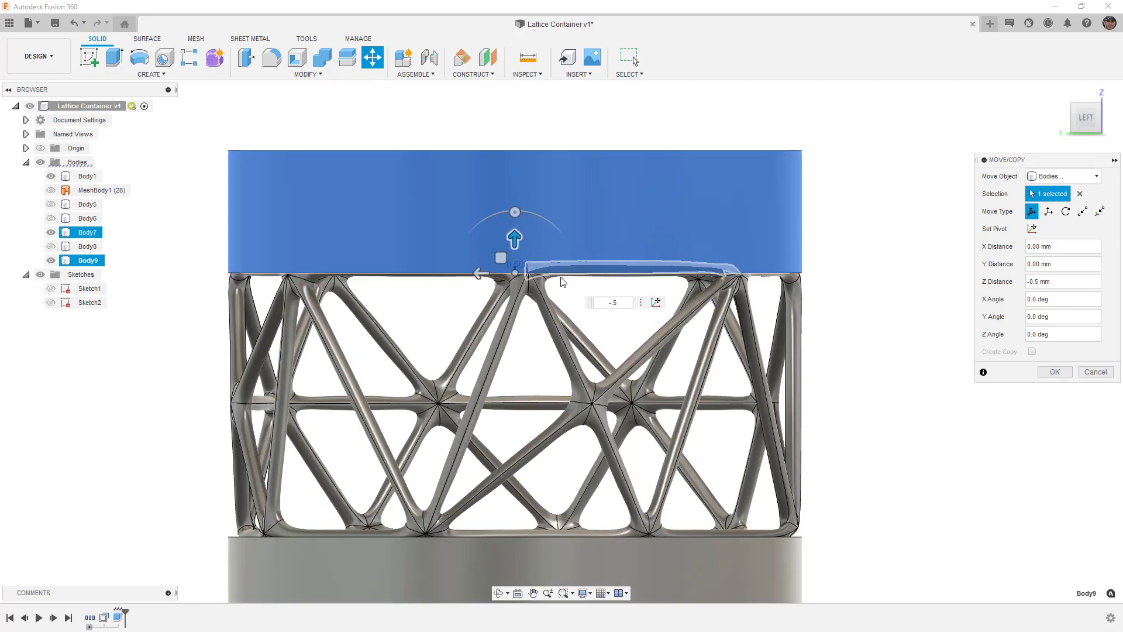
{"action": "left_click", "coordinate": [1054, 372]}
Step: Repeat Move/Copy to raise the bottom rim Body1 1 mm along Z into the lattice
{"action": "scroll", "coordinate": [918, 351], "scroll_direction": "down", "scroll_amount": 2}
{"action": "right_click", "coordinate": [956, 414]}
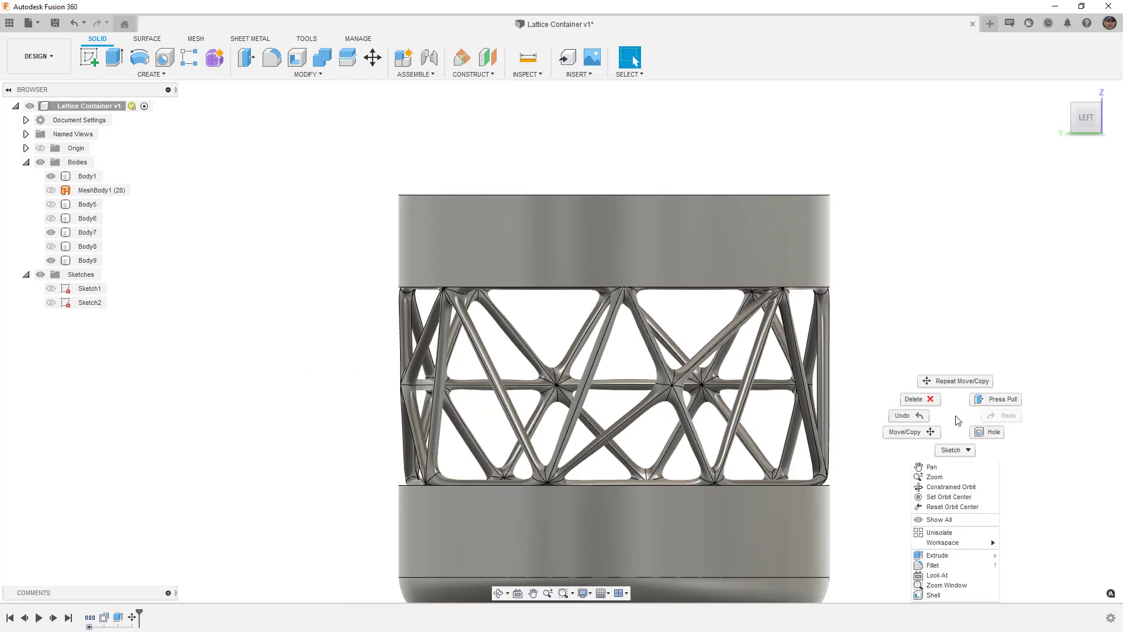
{"action": "left_click", "coordinate": [955, 388]}
{"action": "left_click_drag", "start_coordinate": [614, 544], "coordinate": [613, 537]}
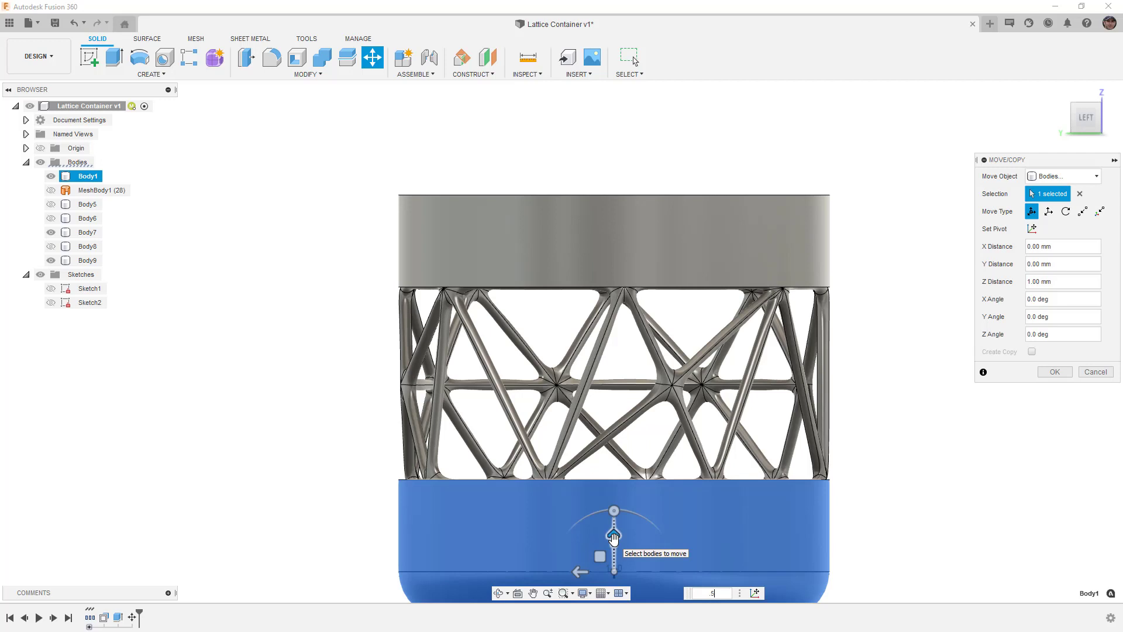
{"action": "key", "text": "Return"}
{"action": "middle_click_drag", "start_coordinate": [614, 539], "coordinate": [521, 406], "text": "shift"}
Step: Join the bottom rim, lattice and top rim into a single body, Body1
{"action": "scroll", "coordinate": [521, 409], "scroll_direction": "down", "scroll_amount": 1}
{"action": "left_click", "coordinate": [424, 210]}
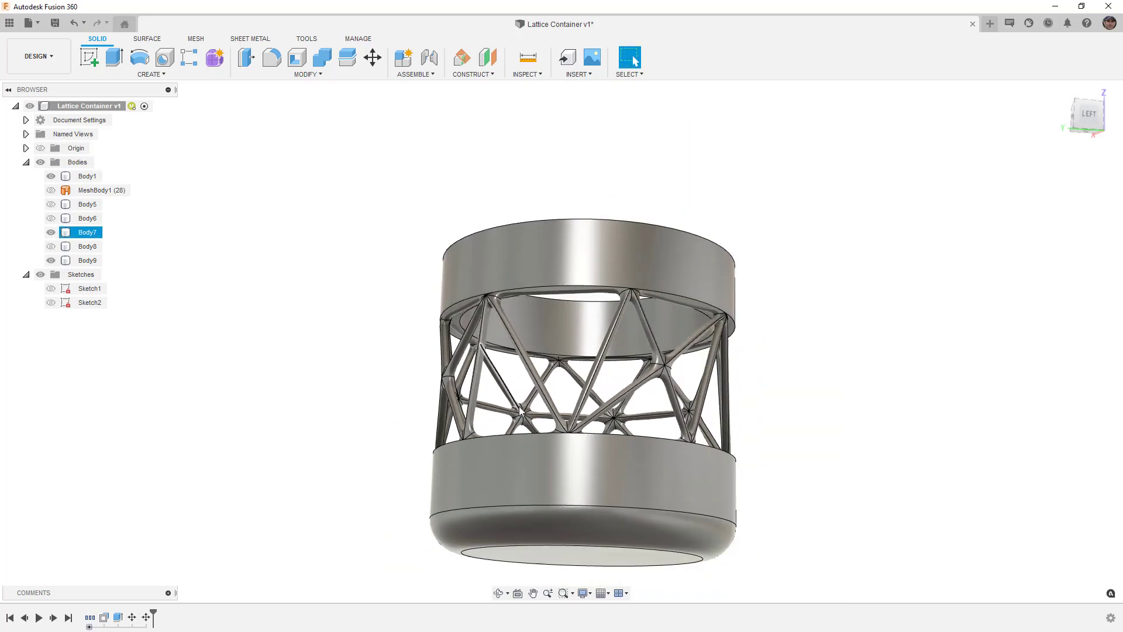
{"action": "left_click", "coordinate": [323, 57]}
{"action": "left_click", "coordinate": [524, 364]}
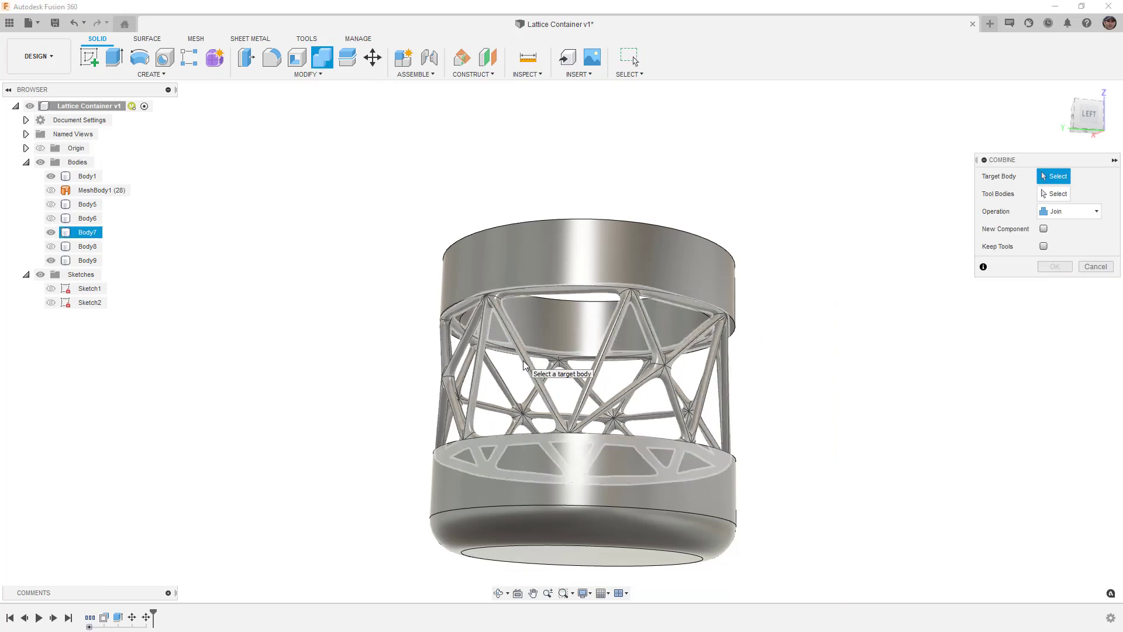
{"action": "left_click", "coordinate": [590, 456]}
{"action": "left_click", "coordinate": [597, 420]}
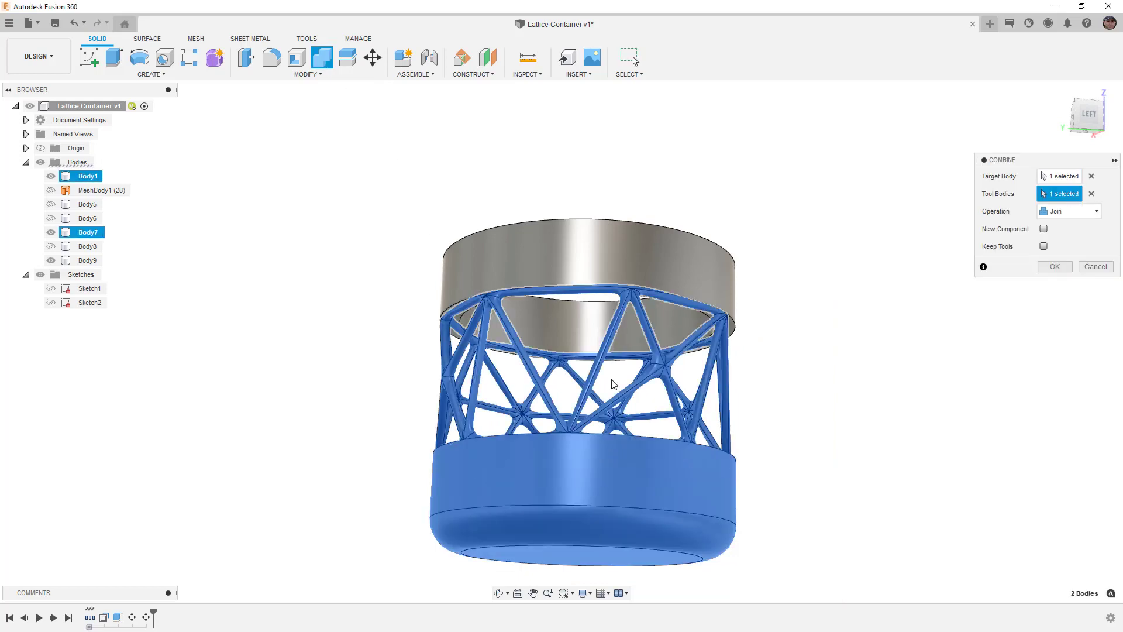
{"action": "left_click", "coordinate": [662, 277]}
{"action": "left_click", "coordinate": [1055, 267]}
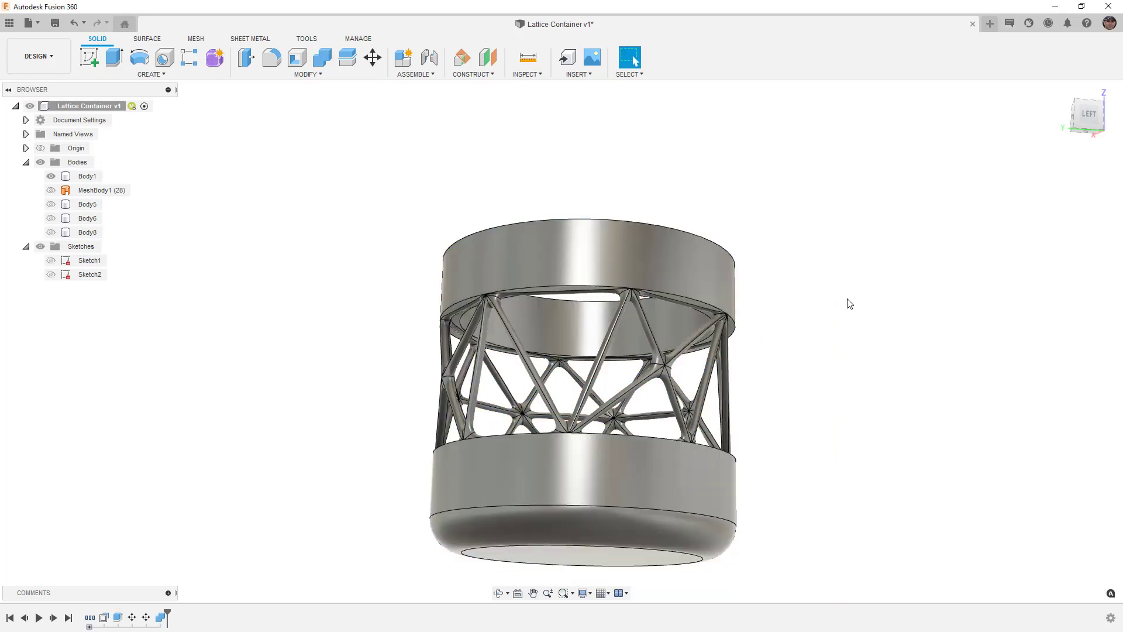
Step: Remove MeshBody1 and the leftover helper bodies Body5, Body6 and Body8
{"action": "left_click", "coordinate": [87, 177]}
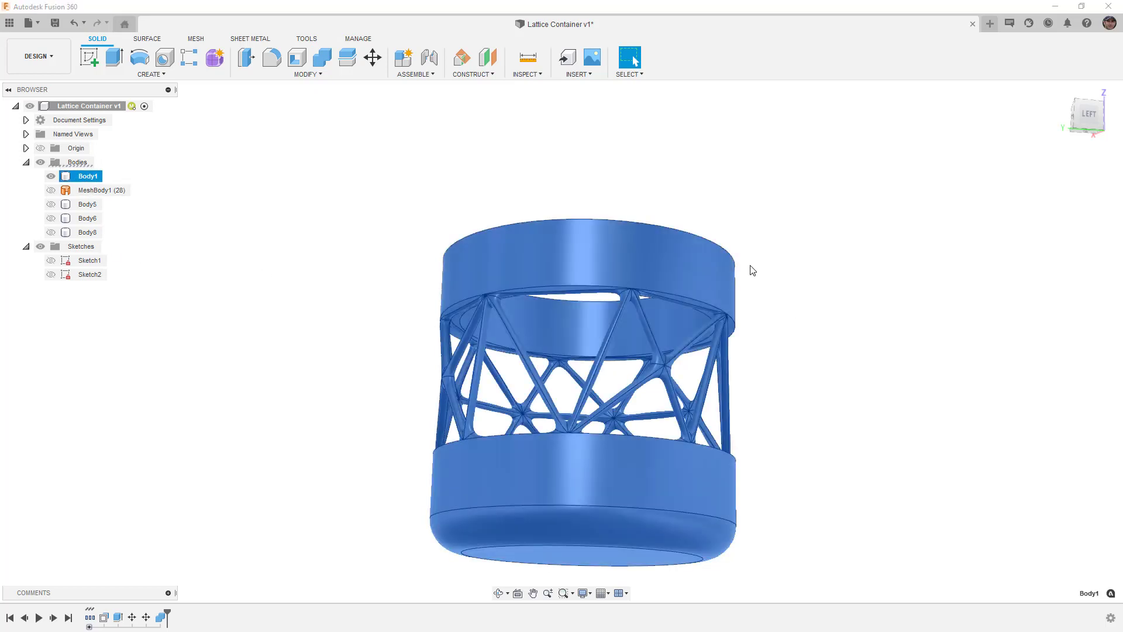
{"action": "left_click", "coordinate": [95, 191]}
{"action": "left_click", "coordinate": [88, 233], "text": "shift"}
{"action": "right_click", "coordinate": [89, 237]}
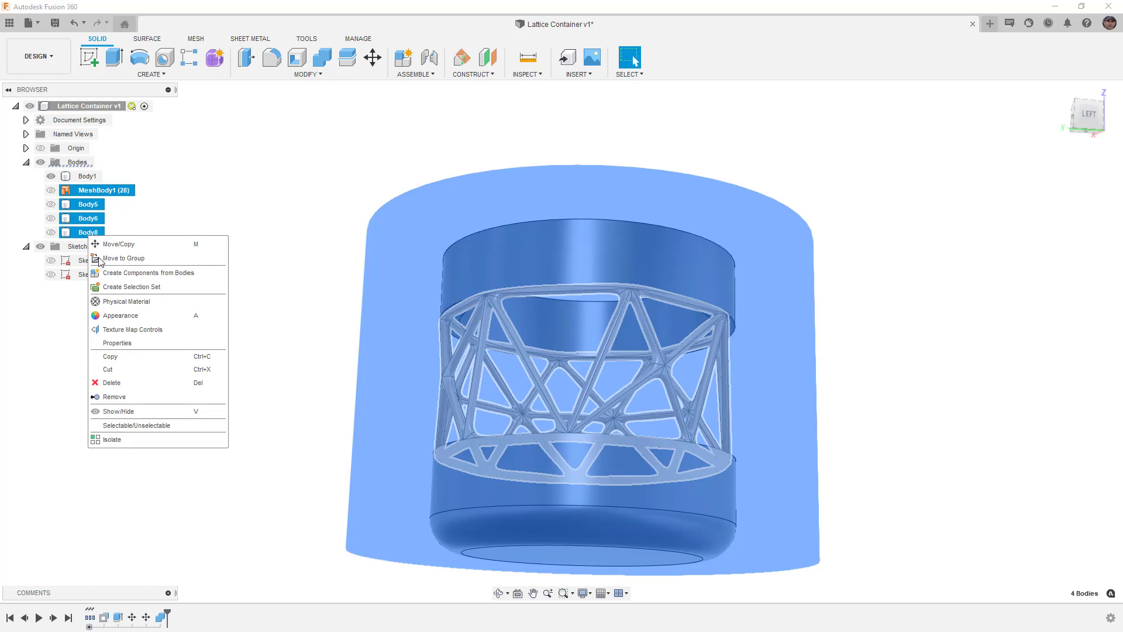
{"action": "left_click", "coordinate": [115, 397]}
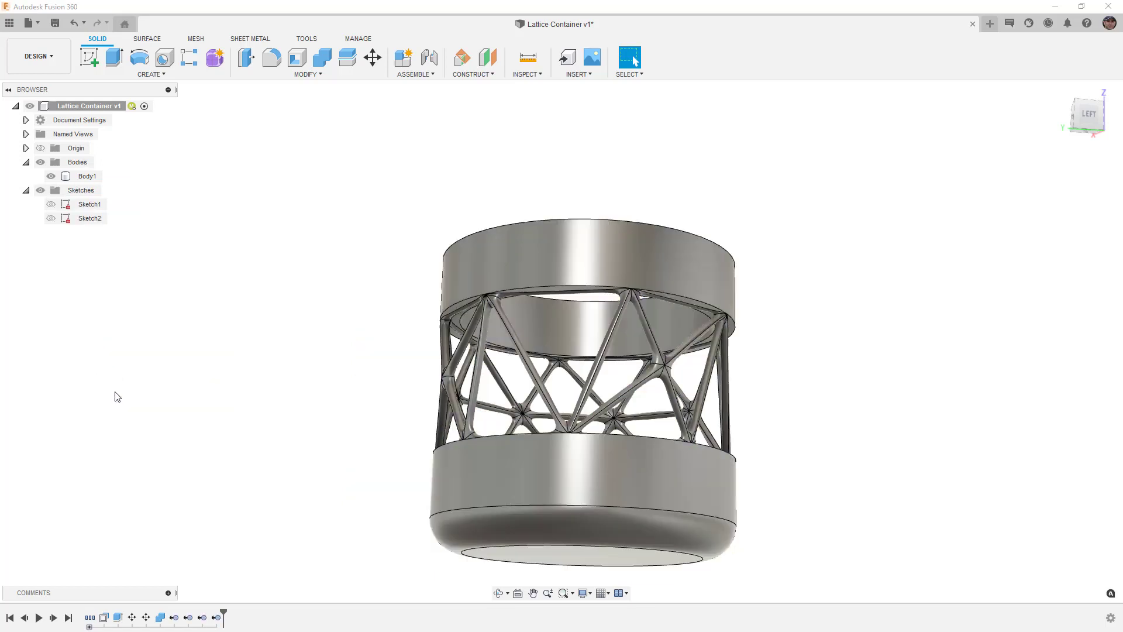
Step: View the container from the left, orbit it down and back level, and open the Inspect menu
{"action": "left_click", "coordinate": [1087, 114]}
{"action": "scroll", "coordinate": [760, 394], "scroll_direction": "up", "scroll_amount": 4}
{"action": "left_click", "coordinate": [692, 371]}
{"action": "middle_click_drag", "start_coordinate": [693, 371], "coordinate": [510, 496], "text": "shift"}
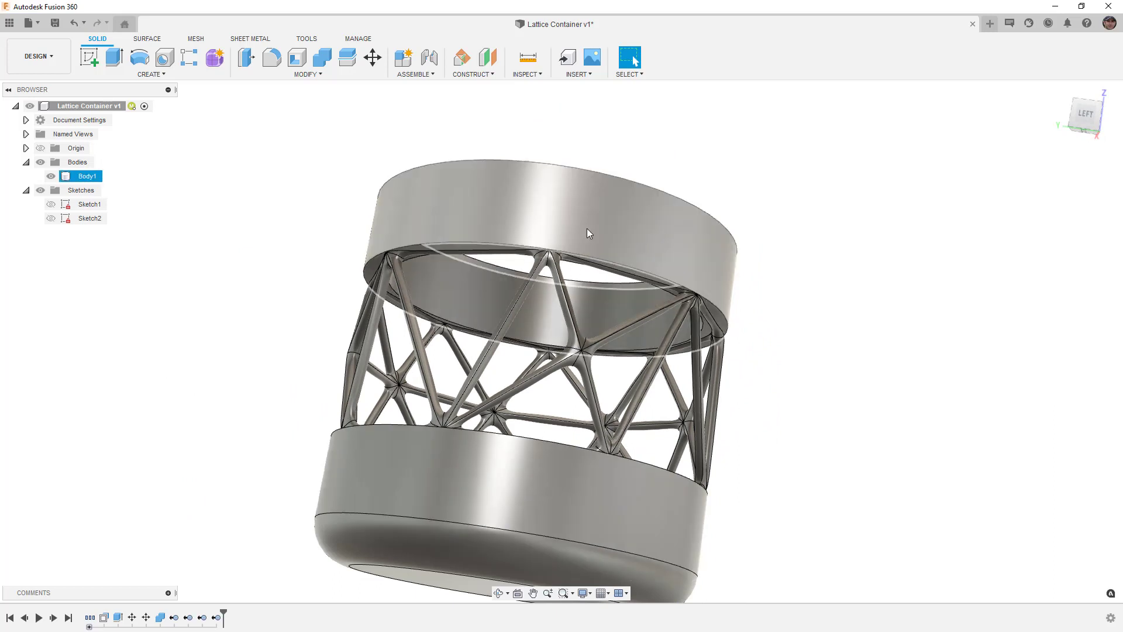
{"action": "middle_click_drag", "start_coordinate": [556, 226], "coordinate": [571, 251], "text": "shift"}
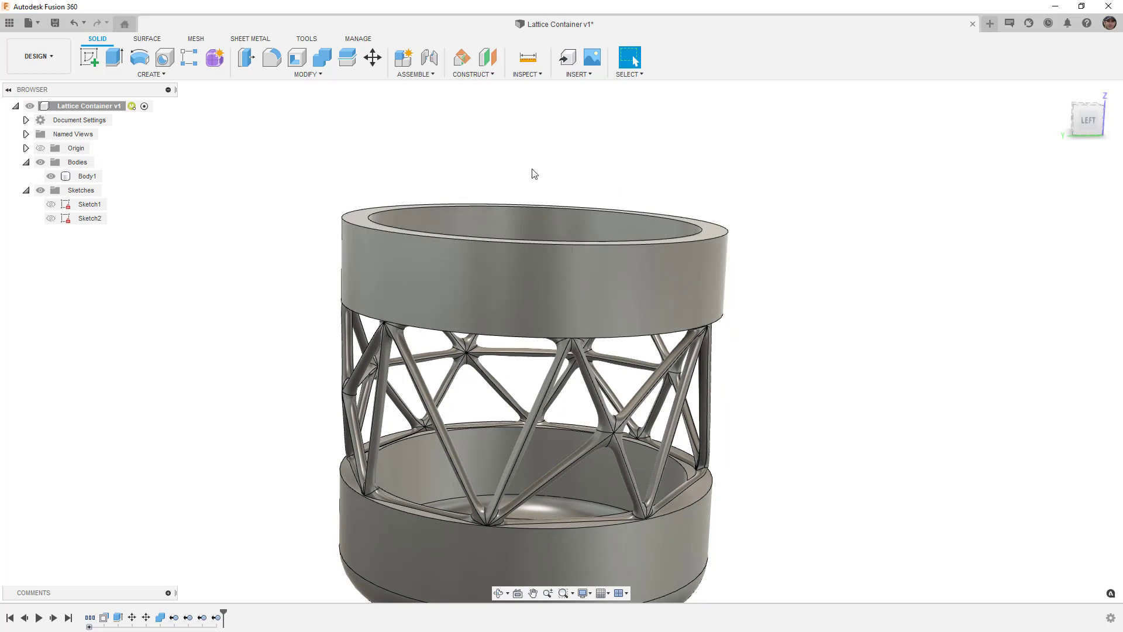
{"action": "left_click", "coordinate": [535, 74]}
{"action": "left_click", "coordinate": [541, 203]}
{"action": "middle_click_drag", "start_coordinate": [541, 203], "coordinate": [520, 311], "text": "shift"}
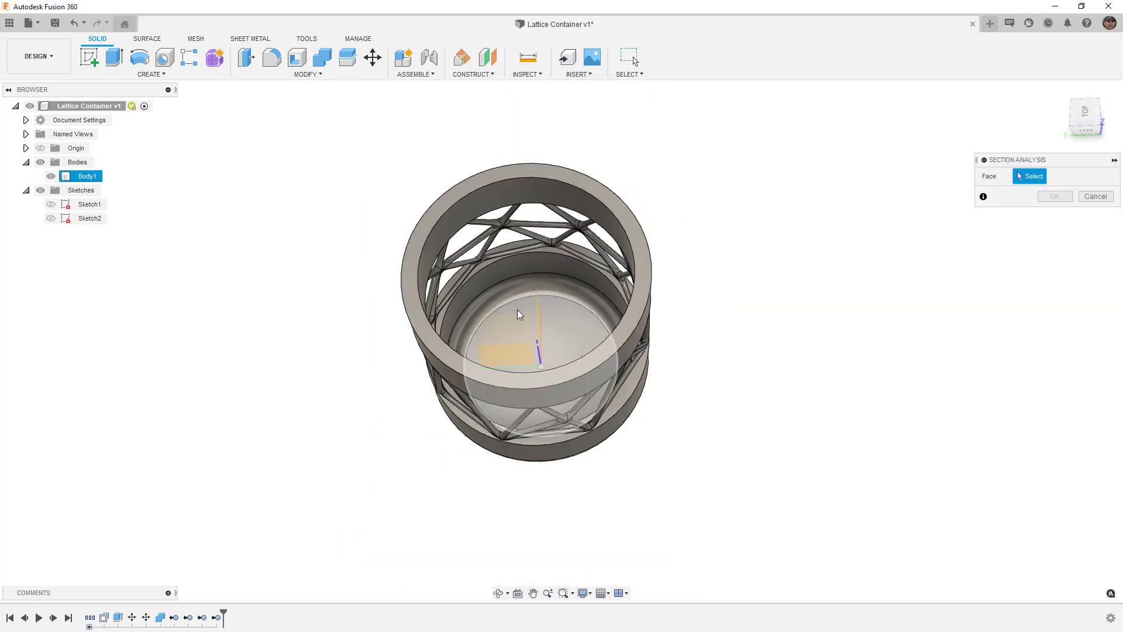
{"action": "left_click", "coordinate": [515, 351]}
{"action": "middle_click_drag", "start_coordinate": [514, 351], "coordinate": [524, 398], "text": "shift"}
{"action": "middle_click_drag", "start_coordinate": [523, 462], "coordinate": [494, 486], "text": "shift"}
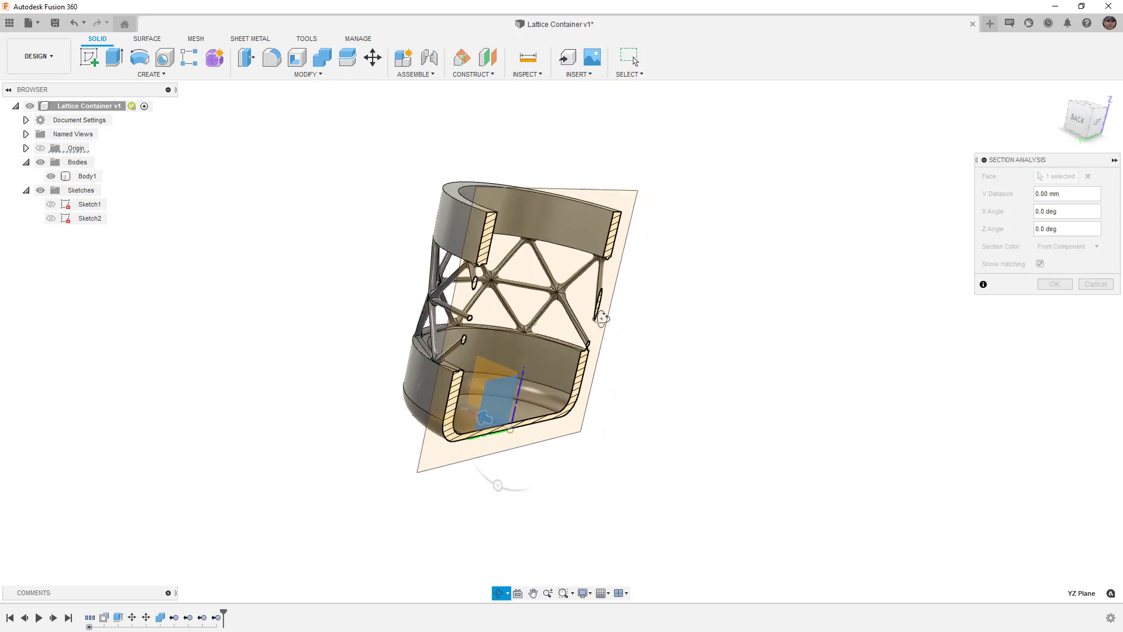
{"action": "scroll", "coordinate": [543, 344], "scroll_direction": "up", "scroll_amount": 3}
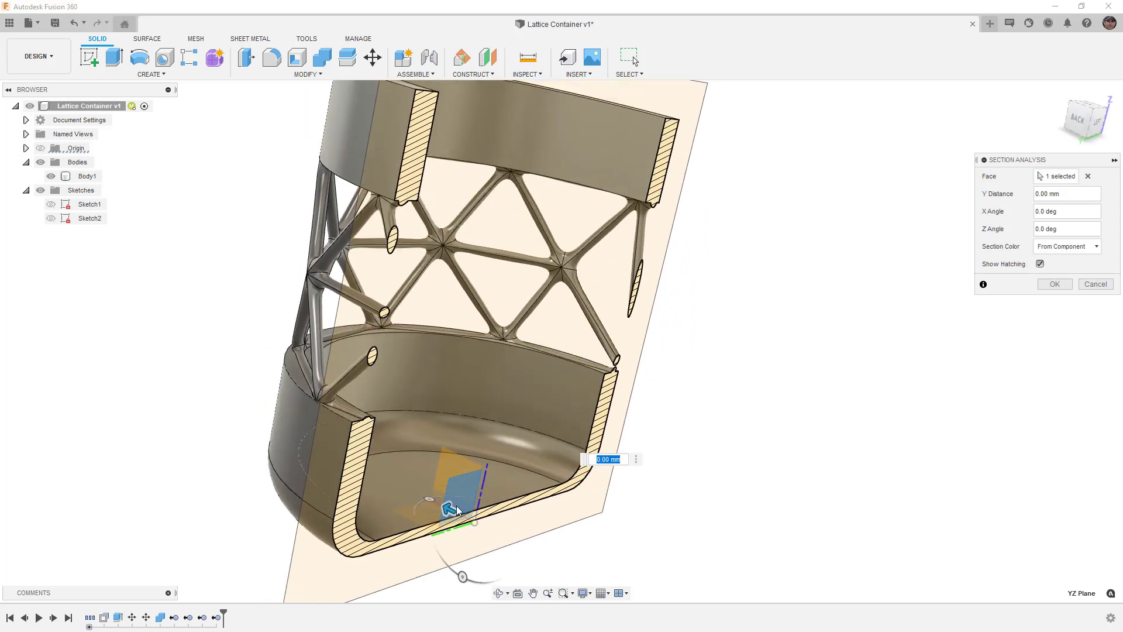
{"action": "left_click_drag", "start_coordinate": [449, 496], "coordinate": [436, 502]}
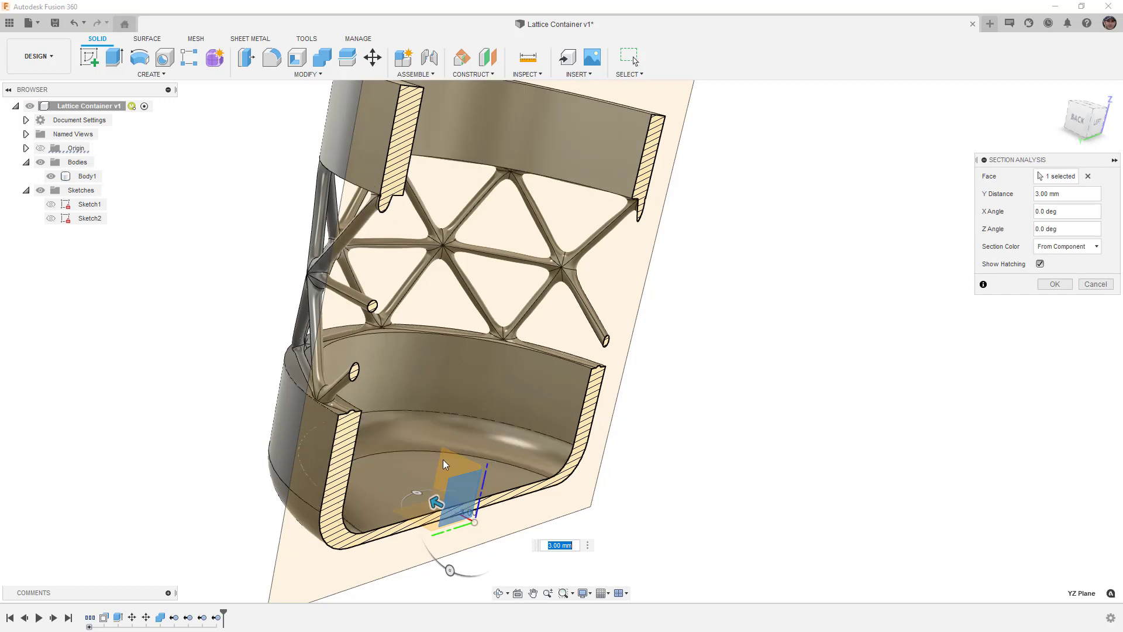
{"action": "left_click_drag", "start_coordinate": [436, 502], "coordinate": [560, 566]}
{"action": "left_click", "coordinate": [1094, 285]}
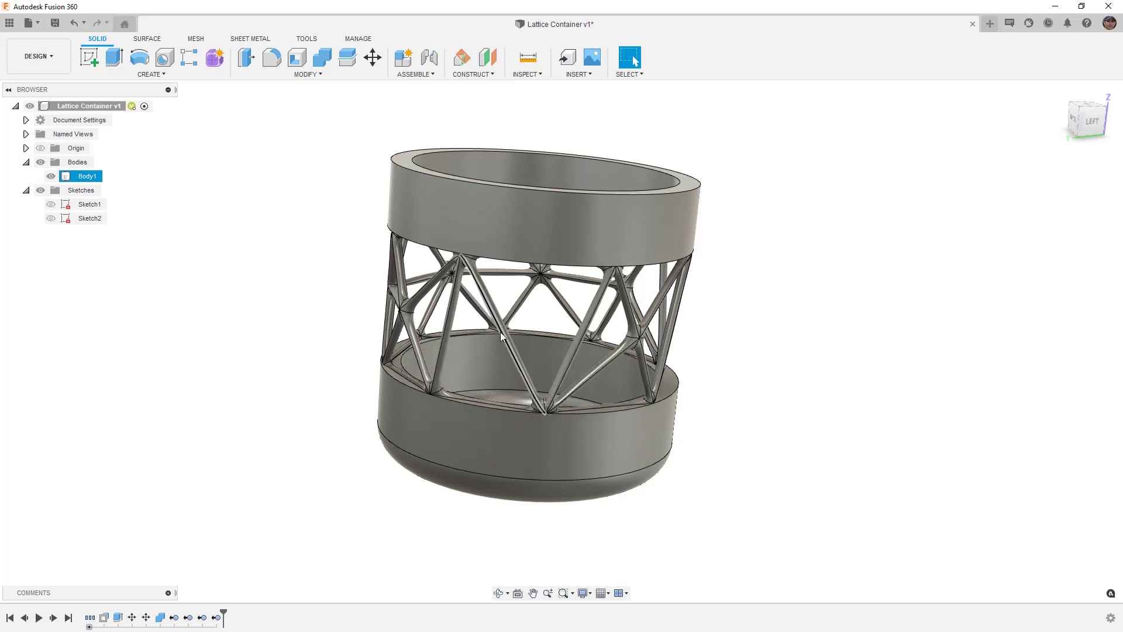
{"action": "scroll", "coordinate": [501, 332], "scroll_direction": "up", "scroll_amount": 2}
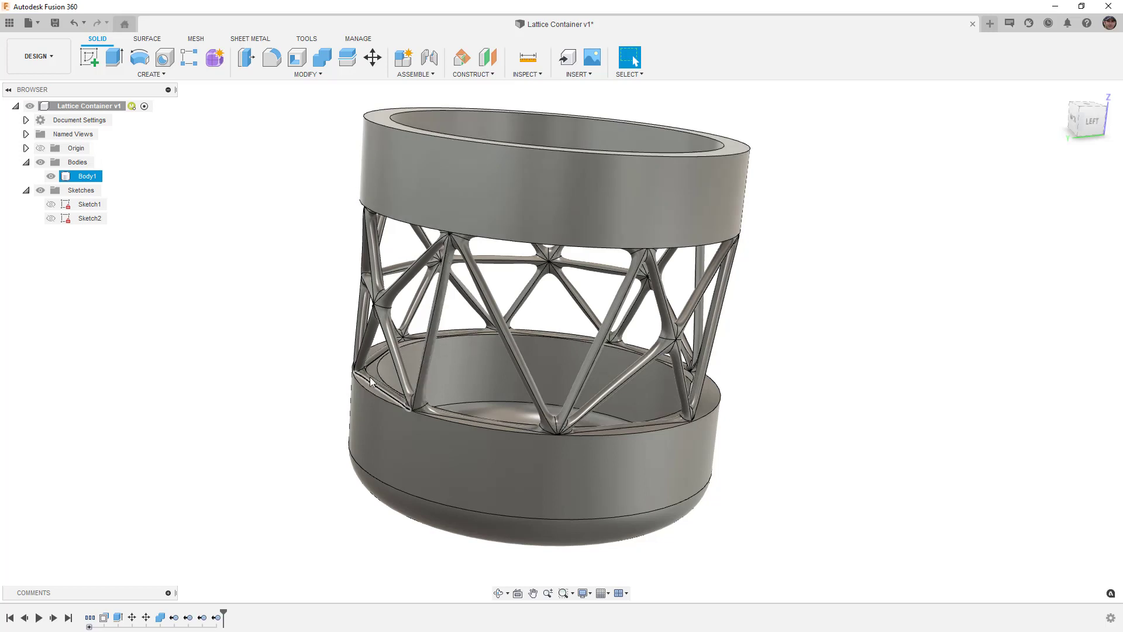
{"action": "scroll", "coordinate": [401, 403], "scroll_direction": "up", "scroll_amount": 3}
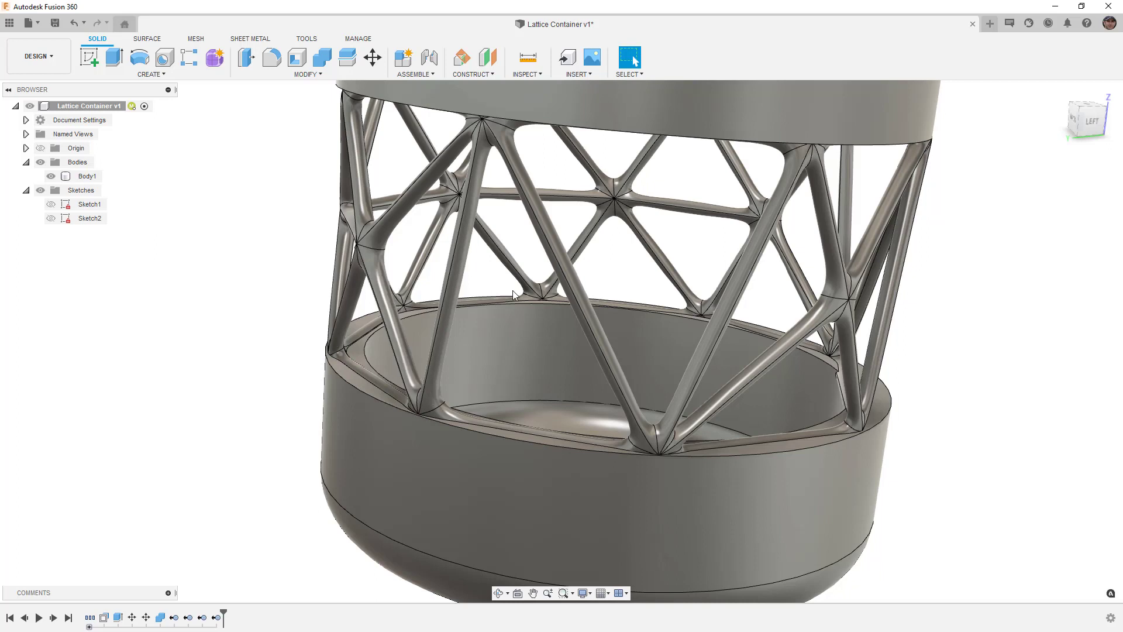
{"action": "scroll", "coordinate": [459, 306], "scroll_direction": "down", "scroll_amount": 2}
{"action": "scroll", "coordinate": [462, 309], "scroll_direction": "down", "scroll_amount": 5}
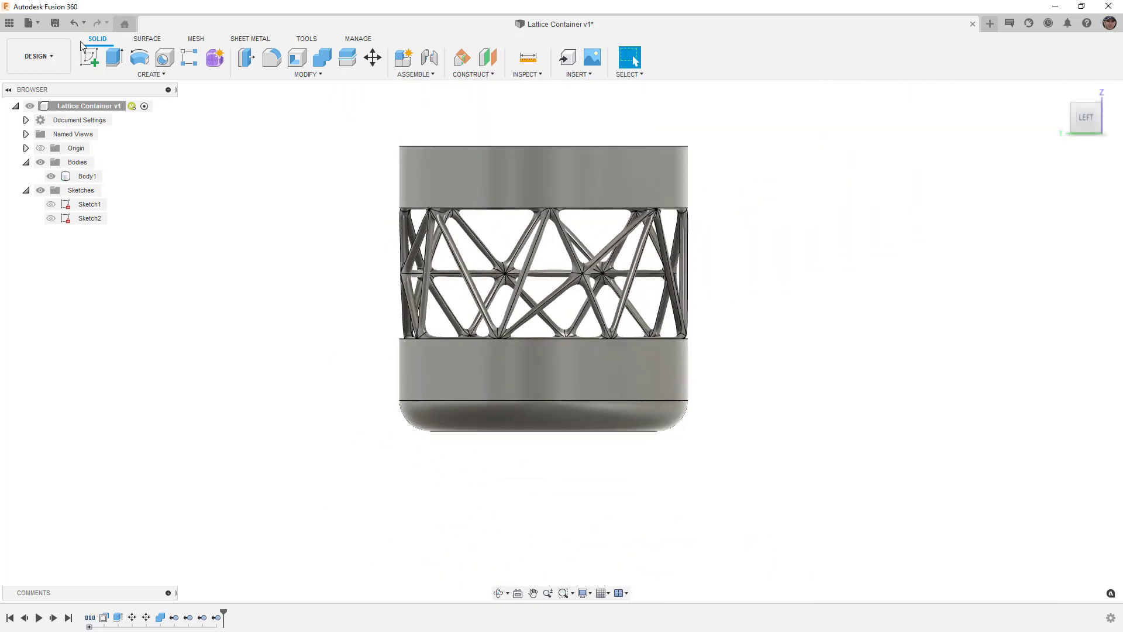
{"action": "left_click", "coordinate": [51, 58]}
Step: Switch to the Render workspace at a raised angle and browse the Appearance library's Plastic materials
{"action": "left_click", "coordinate": [26, 125]}
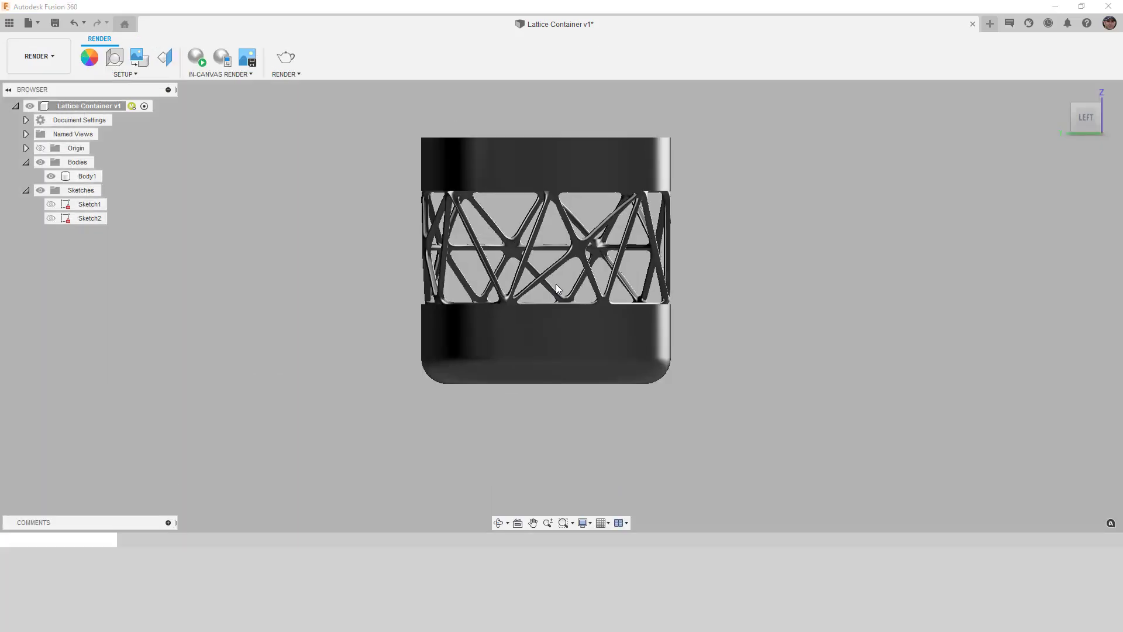
{"action": "middle_click_drag", "start_coordinate": [674, 356], "coordinate": [669, 384], "text": "shift"}
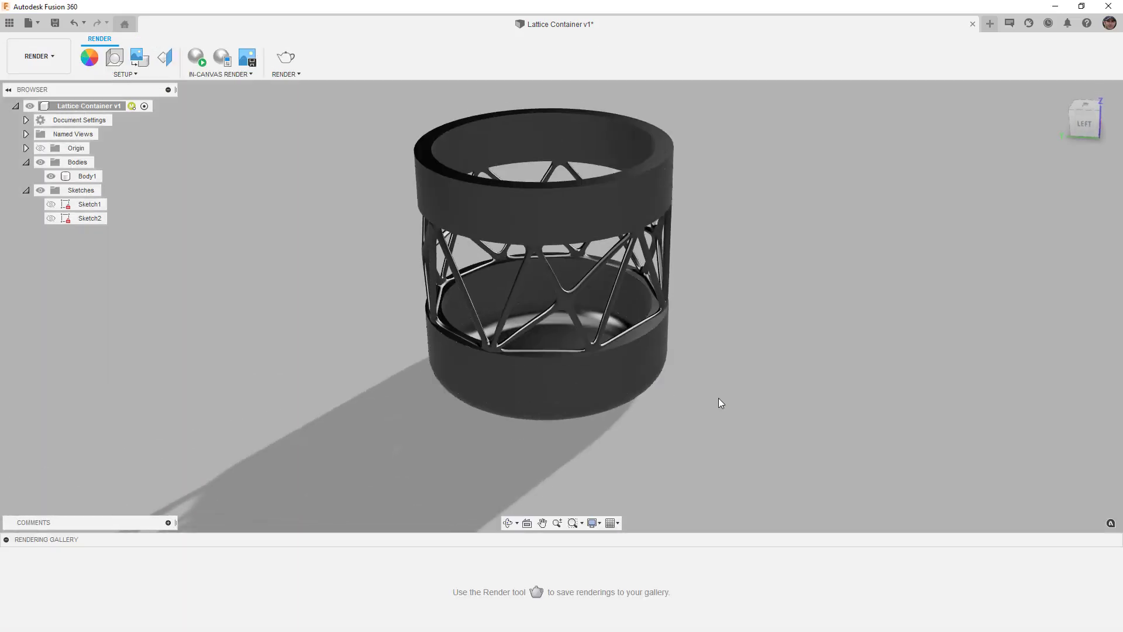
{"action": "key", "text": "a"}
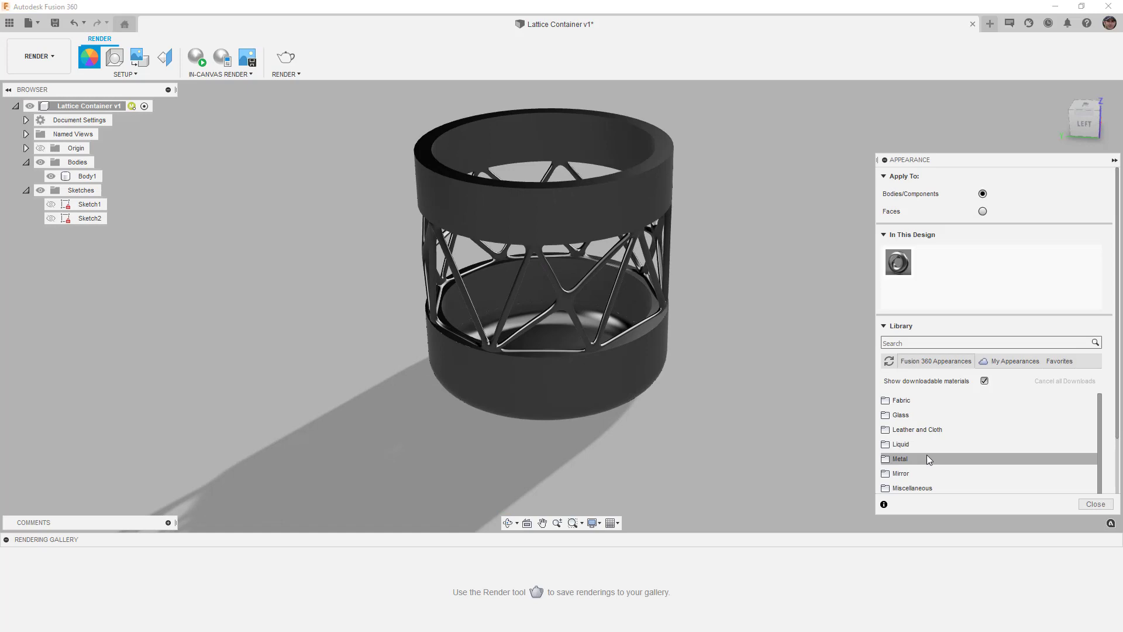
{"action": "scroll", "coordinate": [929, 460], "scroll_direction": "down", "scroll_amount": 2}
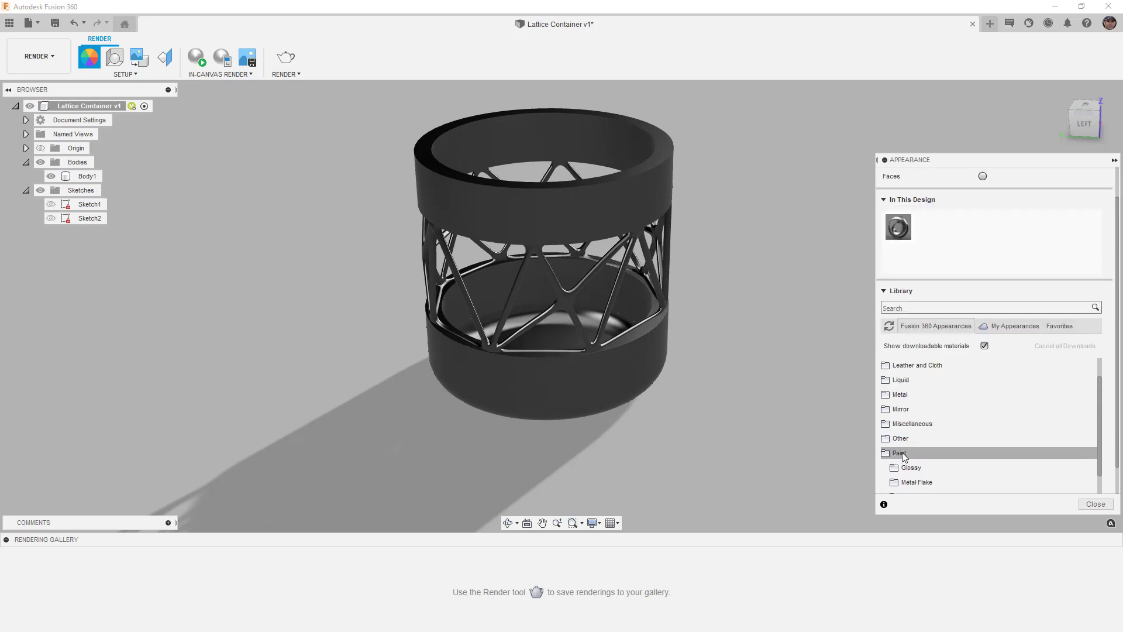
{"action": "left_click", "coordinate": [905, 464]}
{"action": "scroll", "coordinate": [905, 462], "scroll_direction": "down", "scroll_amount": 5}
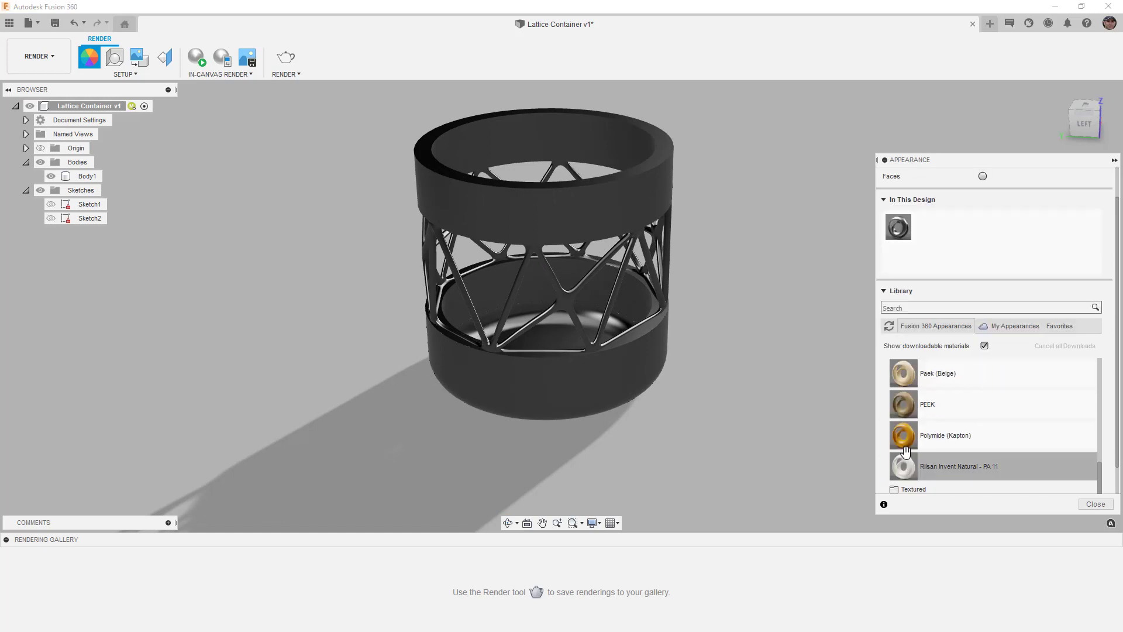
{"action": "left_click_drag", "start_coordinate": [906, 443], "coordinate": [658, 351]}
Step: Apply Plastic - Glossy (Red) from Plastic > Opaque to the container, replacing a trial glossy blue
{"action": "scroll", "coordinate": [939, 432], "scroll_direction": "down", "scroll_amount": 2}
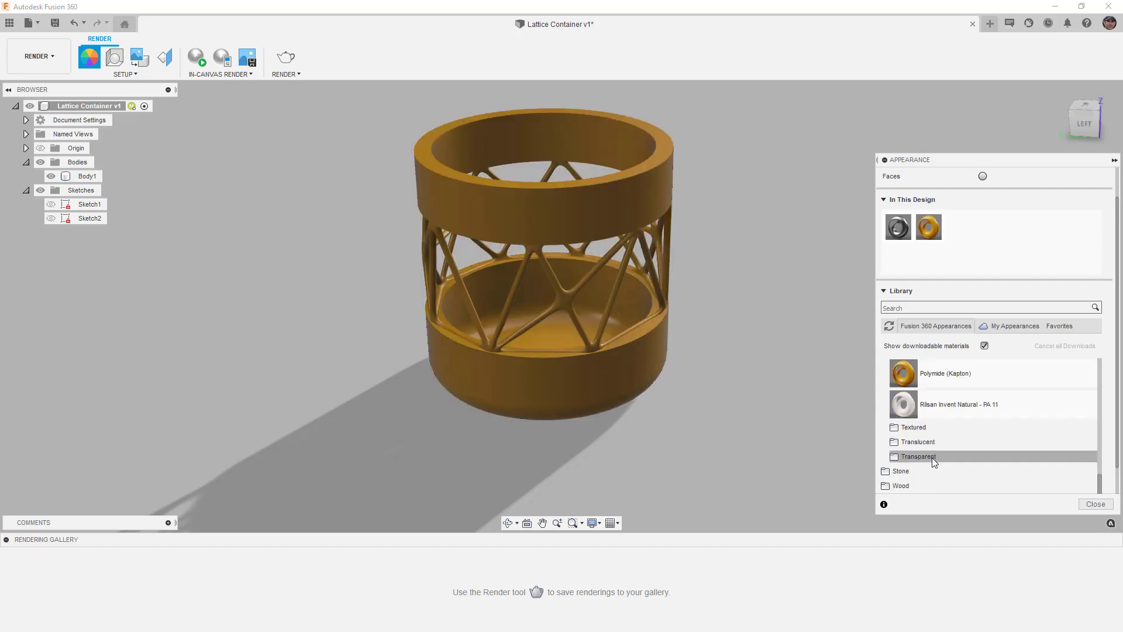
{"action": "scroll", "coordinate": [930, 431], "scroll_direction": "up", "scroll_amount": 10}
{"action": "scroll", "coordinate": [933, 436], "scroll_direction": "down", "scroll_amount": 5}
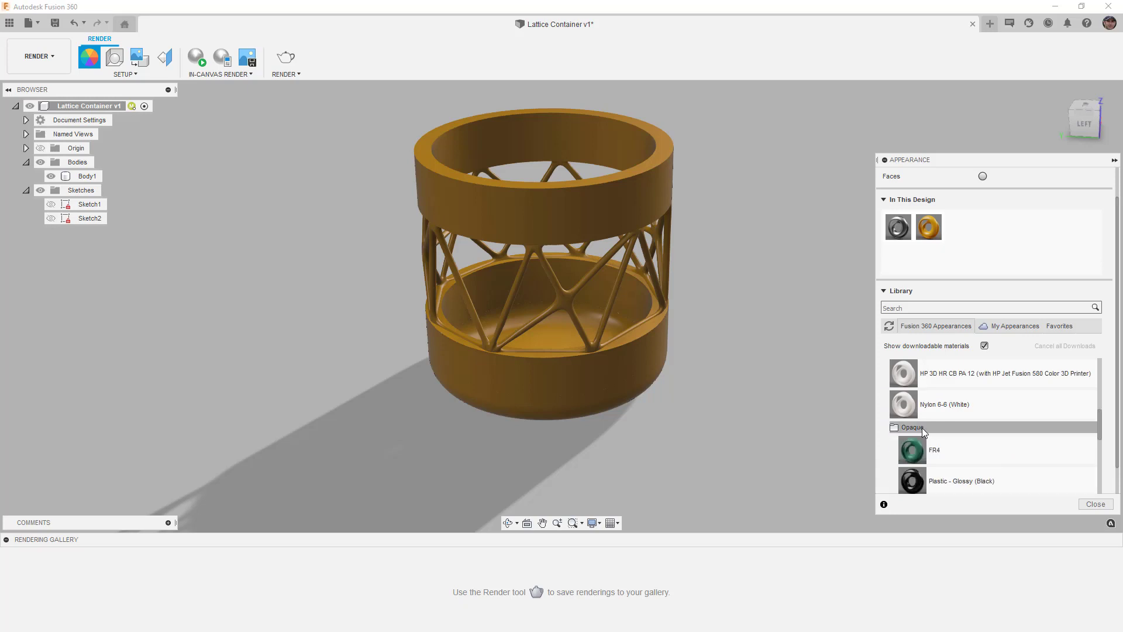
{"action": "left_click", "coordinate": [923, 427]}
{"action": "left_click_drag", "start_coordinate": [936, 435], "coordinate": [627, 340]}
{"action": "scroll", "coordinate": [914, 410], "scroll_direction": "down", "scroll_amount": 2}
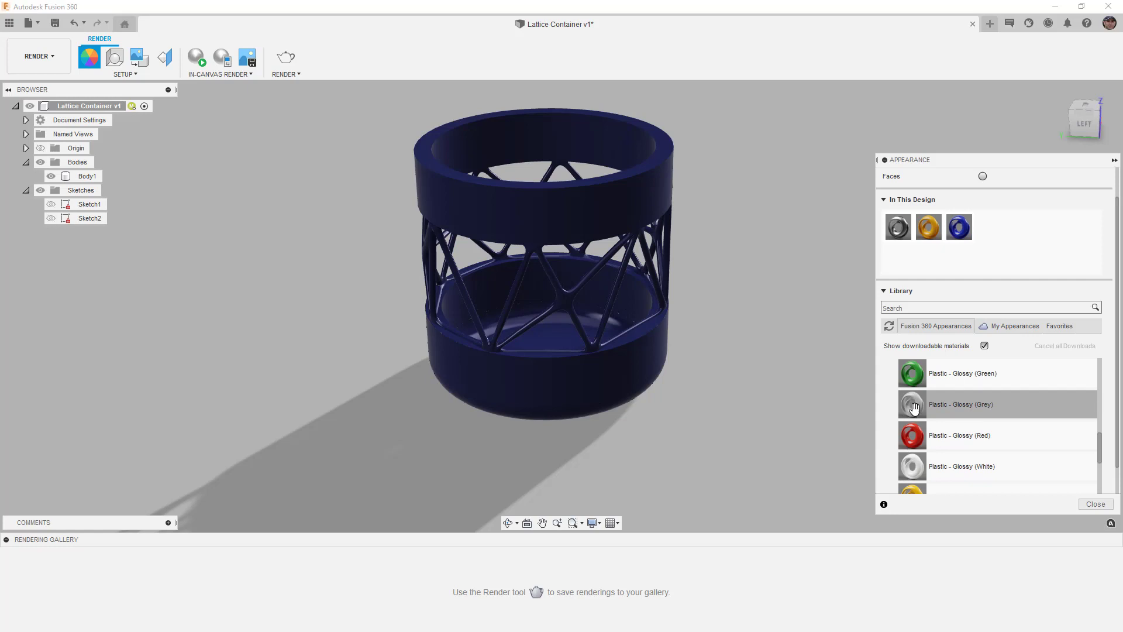
{"action": "left_click_drag", "start_coordinate": [913, 436], "coordinate": [669, 368]}
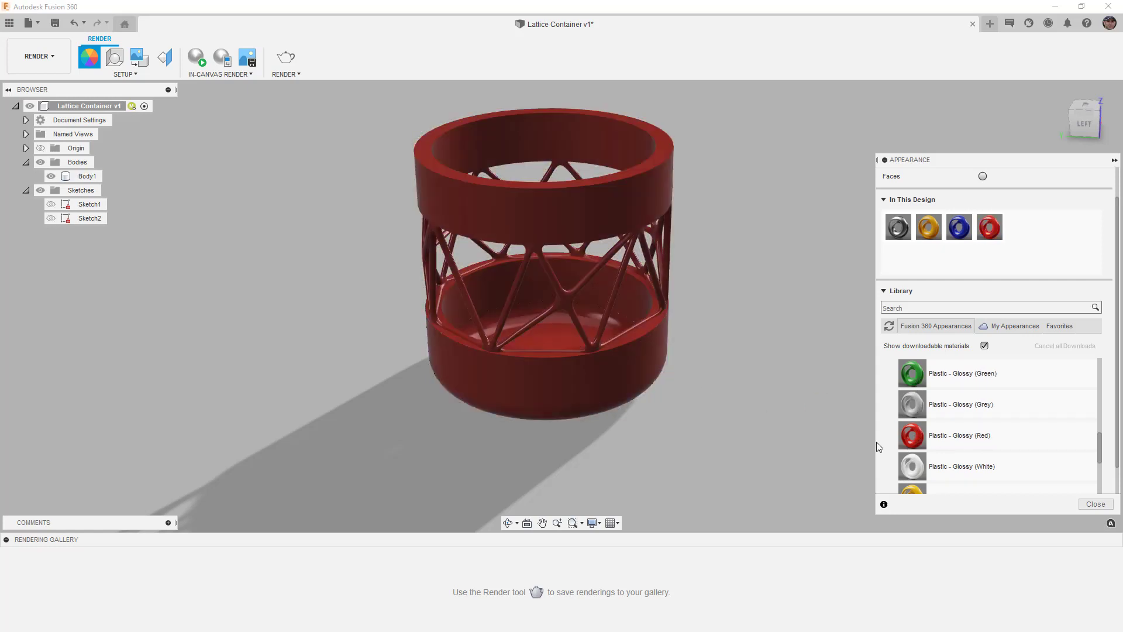
{"action": "left_click", "coordinate": [1095, 504]}
{"action": "middle_click_drag", "start_coordinate": [709, 474], "coordinate": [685, 454], "text": "shift"}
Step: Run an in-canvas render of the red container from a lower, frontal angle, then stop it
{"action": "left_click", "coordinate": [199, 62]}
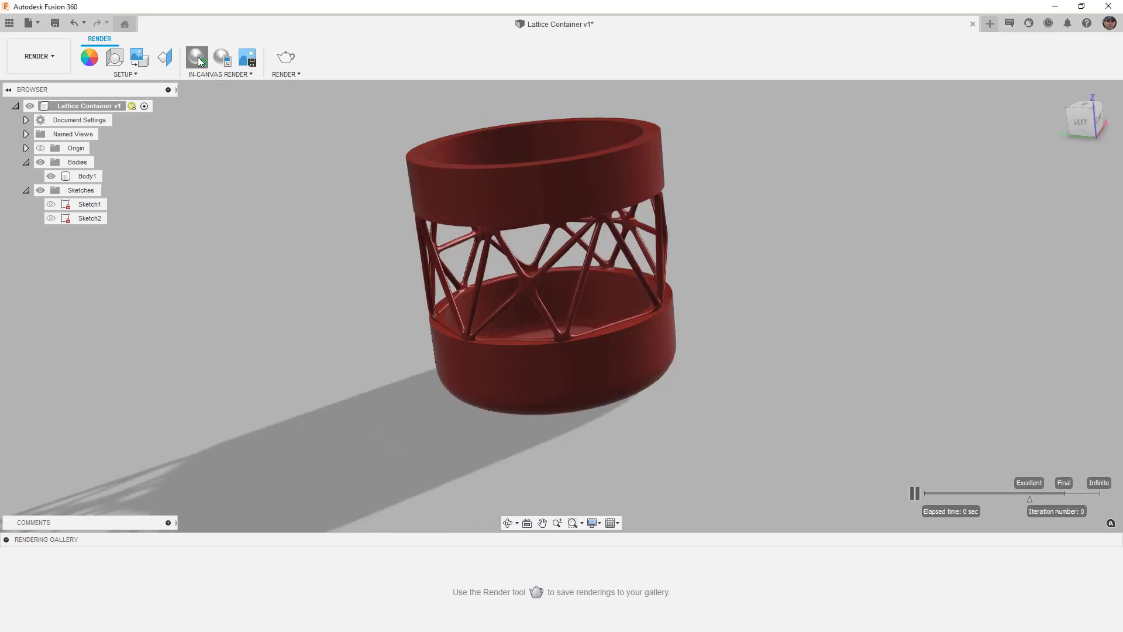
{"action": "left_click", "coordinate": [625, 313]}
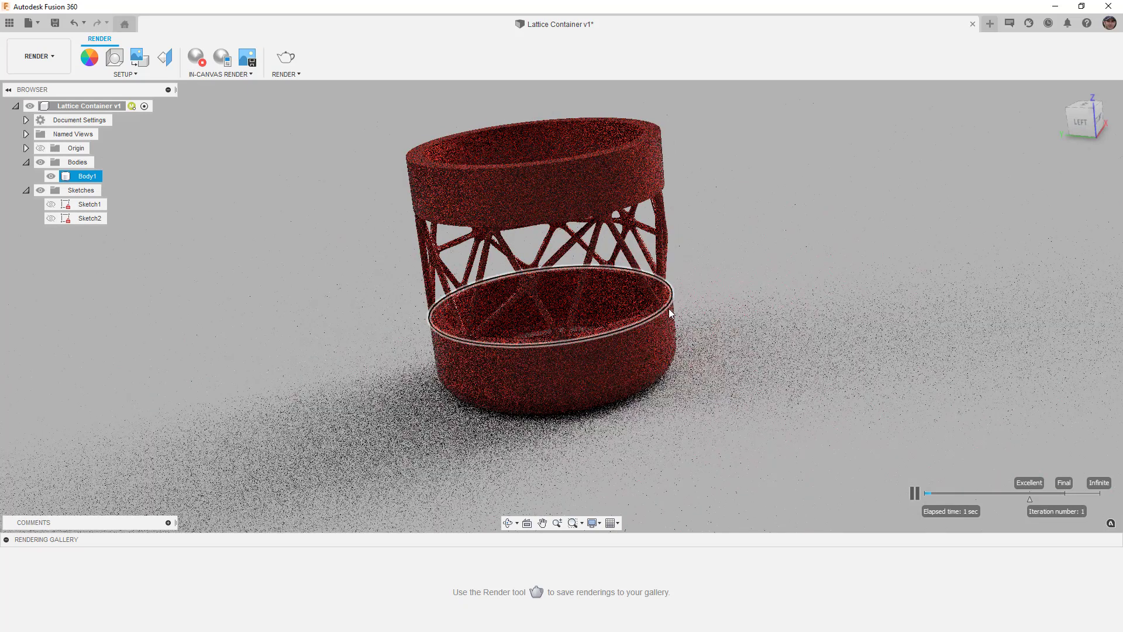
{"action": "middle_click_drag", "start_coordinate": [586, 328], "coordinate": [556, 351], "text": "shift"}
{"action": "left_click", "coordinate": [430, 404]}
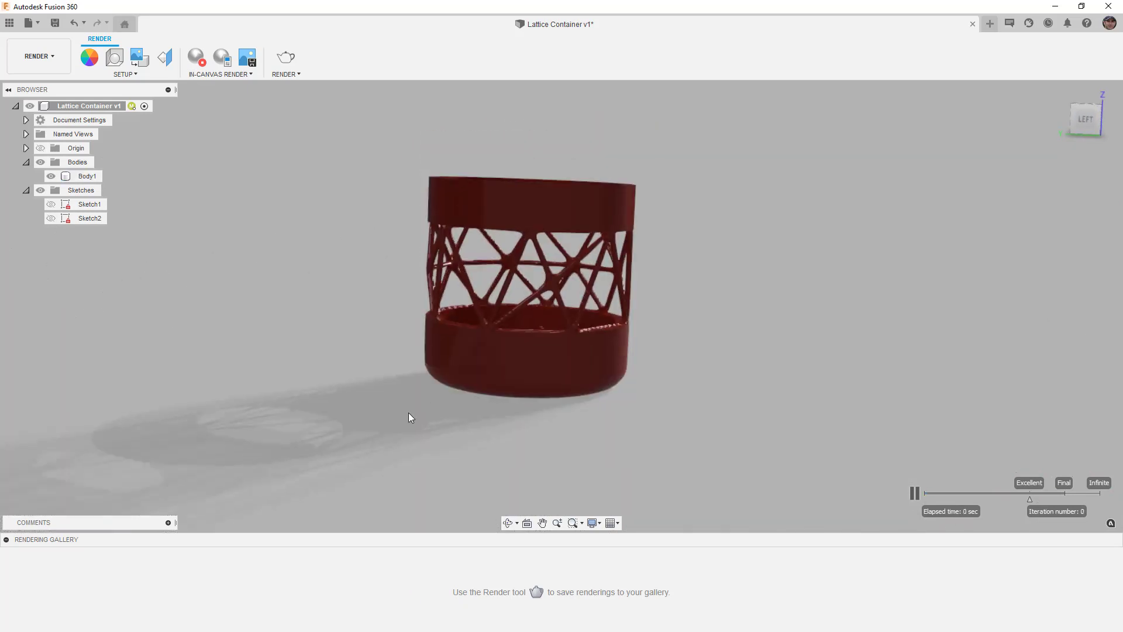
{"action": "left_click", "coordinate": [509, 284]}
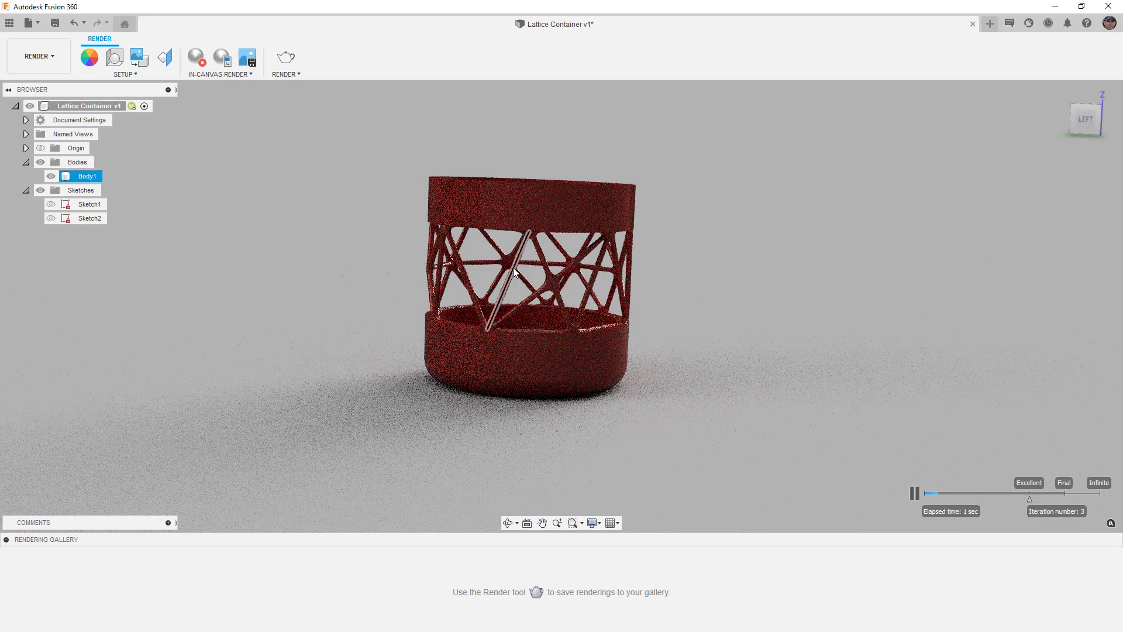
{"action": "left_click", "coordinate": [690, 286]}
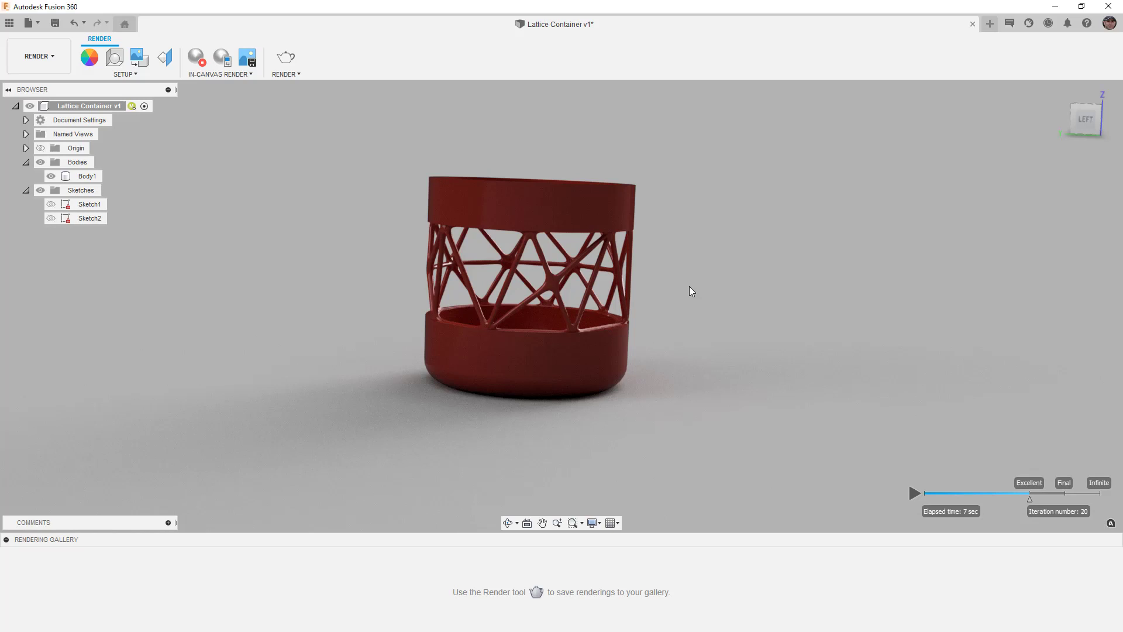
{"action": "left_click", "coordinate": [203, 67]}
Step: Tilt to a higher view of the red container and return to the Design workspace
{"action": "left_click", "coordinate": [87, 176]}
{"action": "middle_click_drag", "start_coordinate": [573, 331], "coordinate": [568, 344], "text": "shift"}
{"action": "key", "text": "Escape"}
{"action": "left_click", "coordinate": [38, 56]}
{"action": "left_click", "coordinate": [43, 85]}
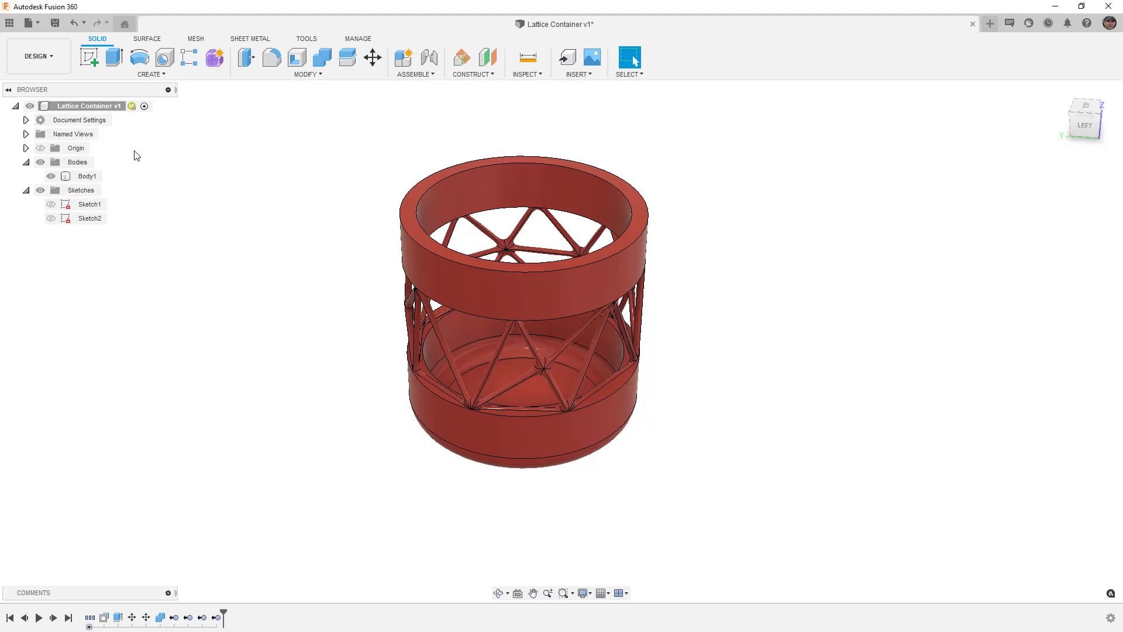